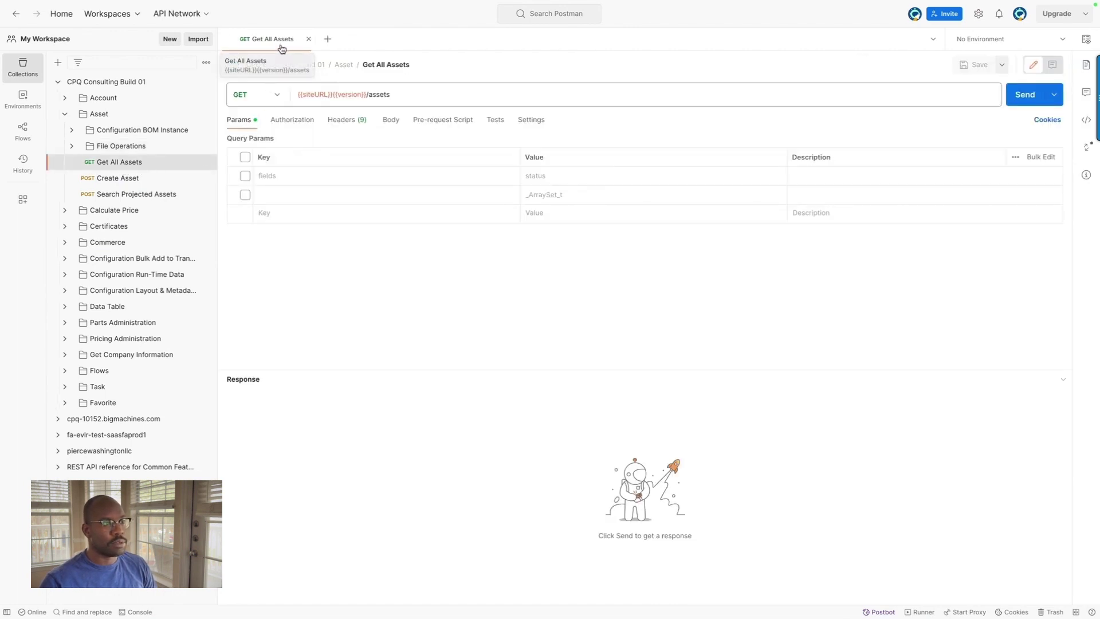
Send the Get All Assets request and examine the items array in the response body.
mouse_move(316, 96)
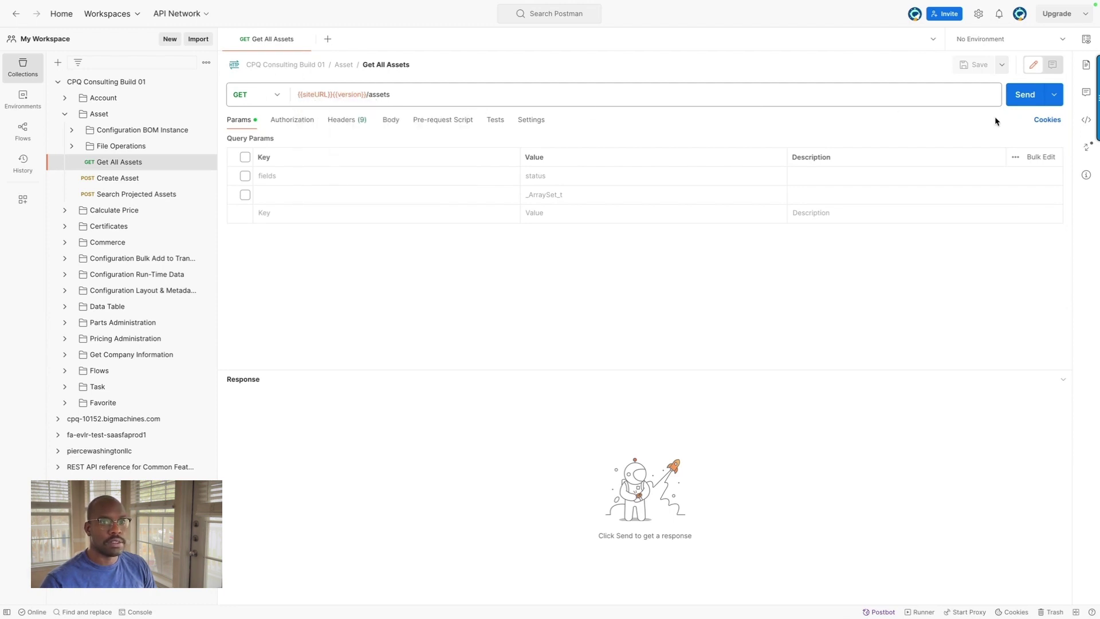
click(1025, 96)
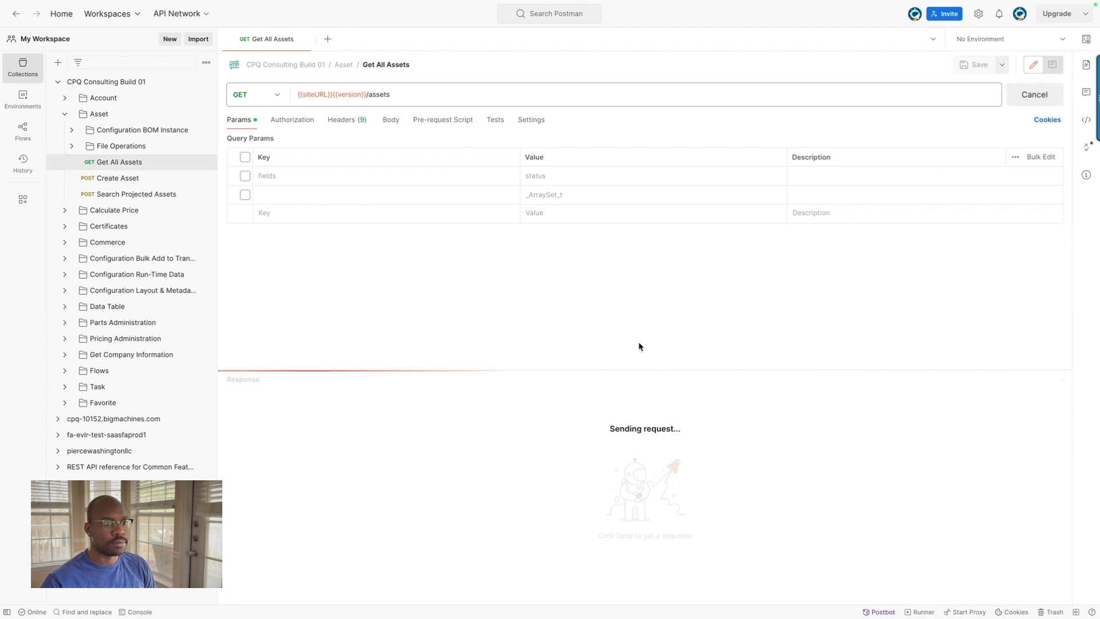
drag(618, 338, 618, 302)
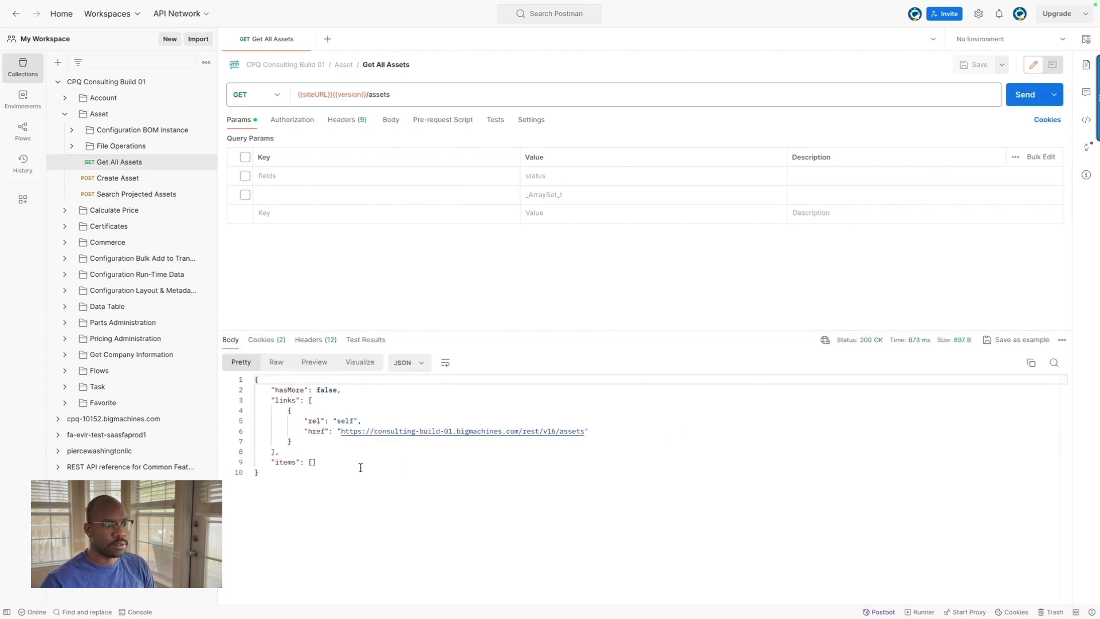
drag(316, 461, 272, 462)
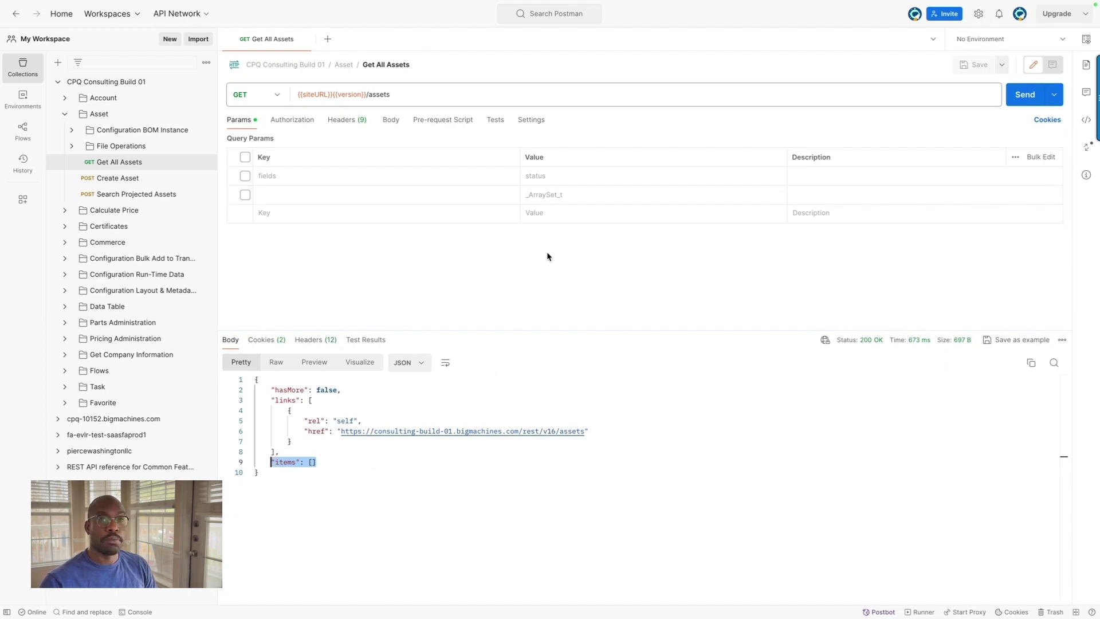
Switch to Oracle CPQ Cloud in Chrome, create a new transaction and try to save the quote.
key(ctrl+Left)
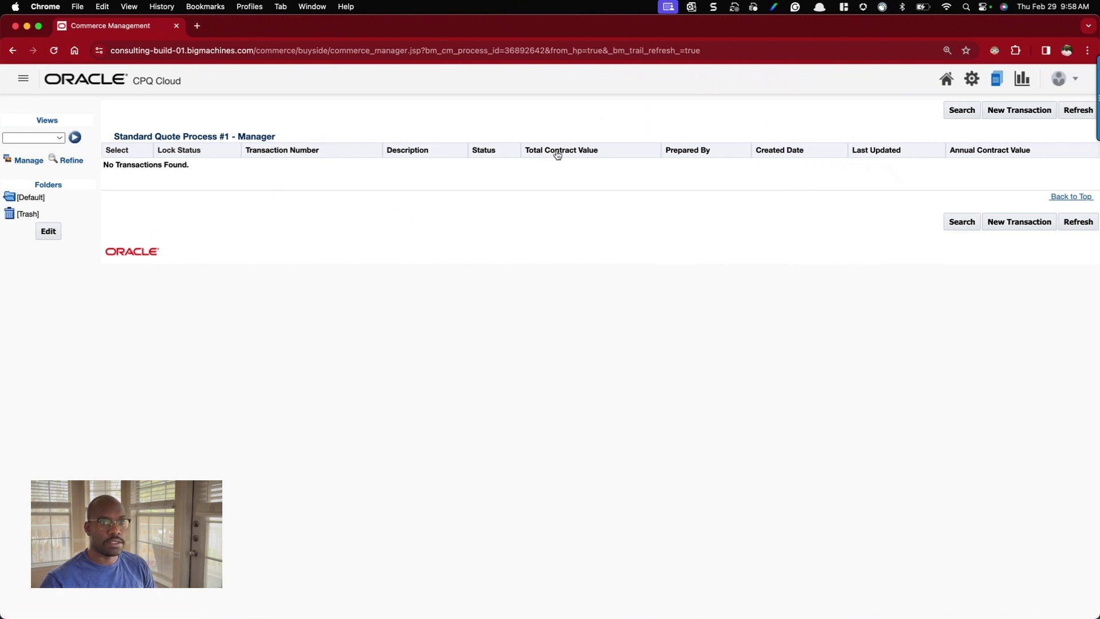
click(1023, 116)
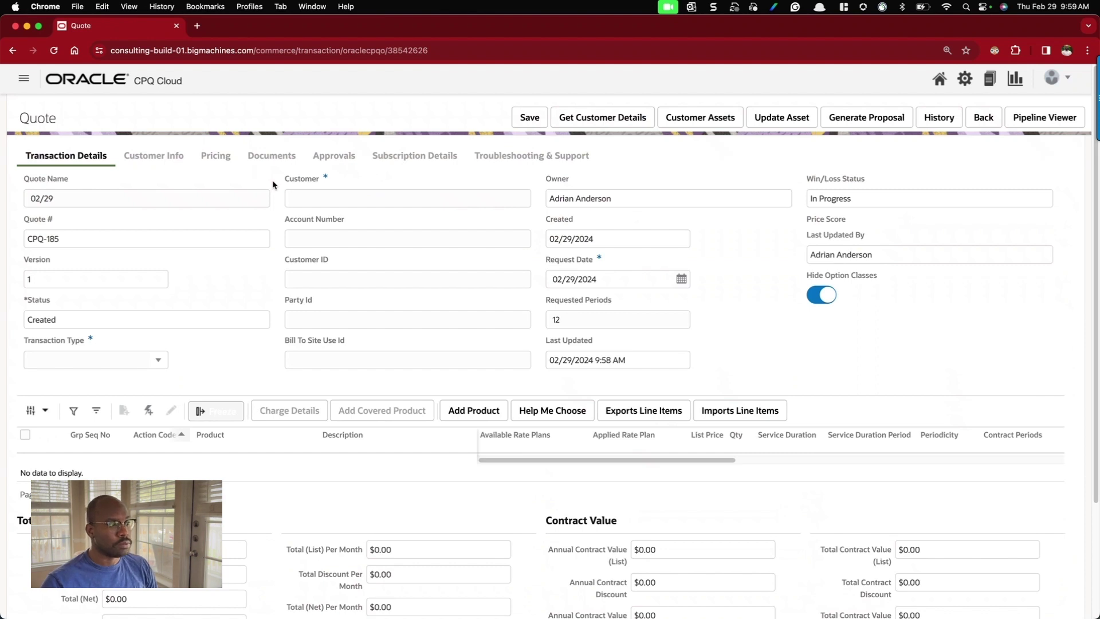
click(523, 118)
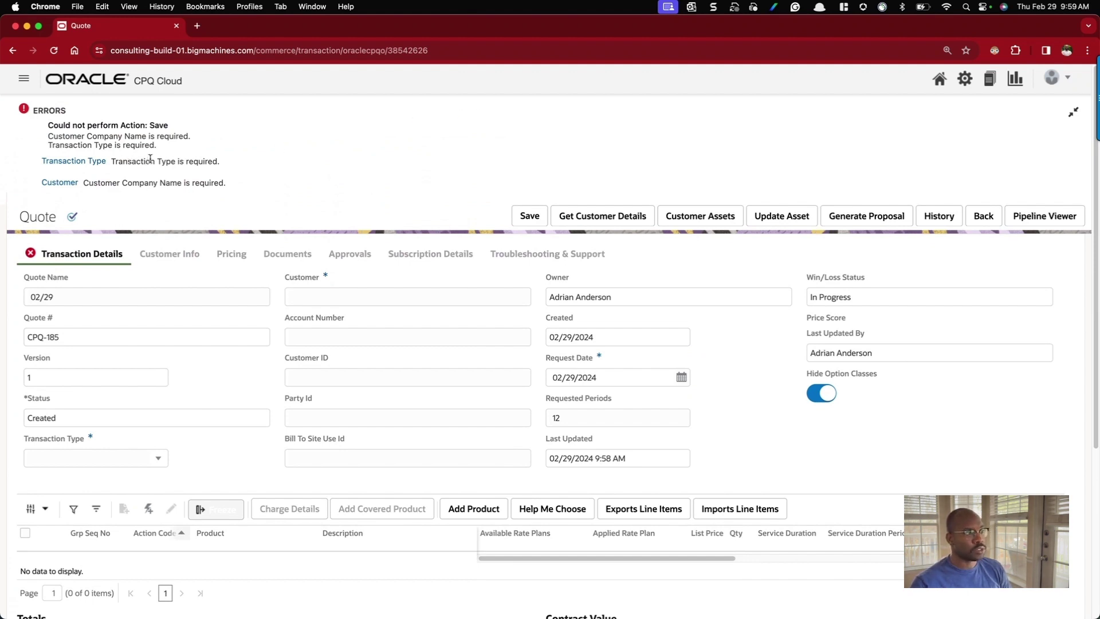
Set the quote's transaction type to New and review the other available transaction types.
click(159, 462)
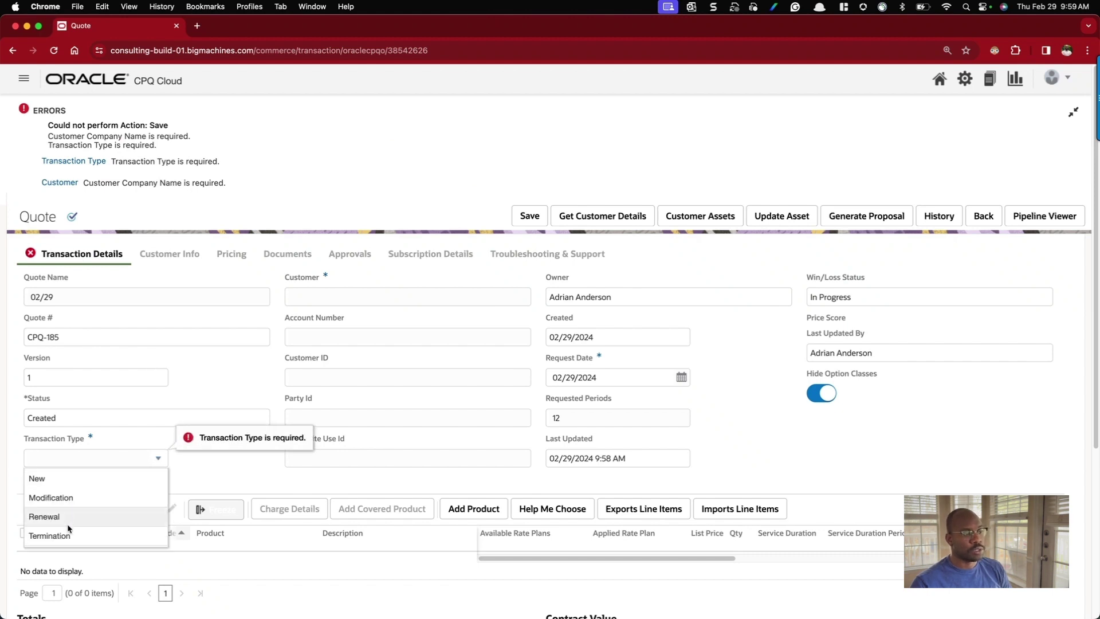
click(60, 483)
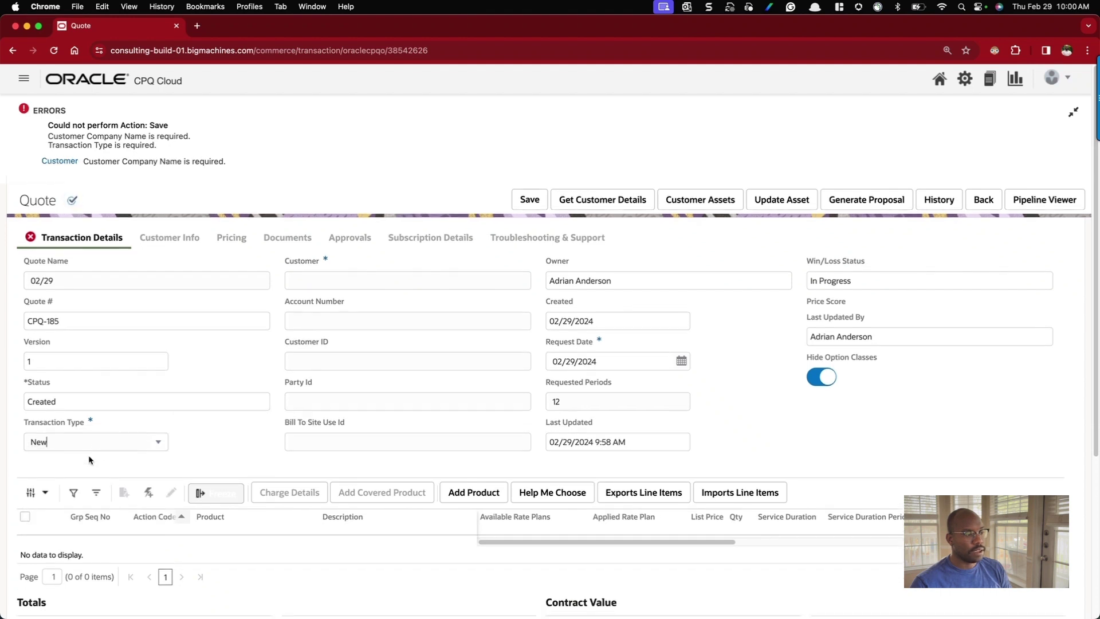
click(159, 437)
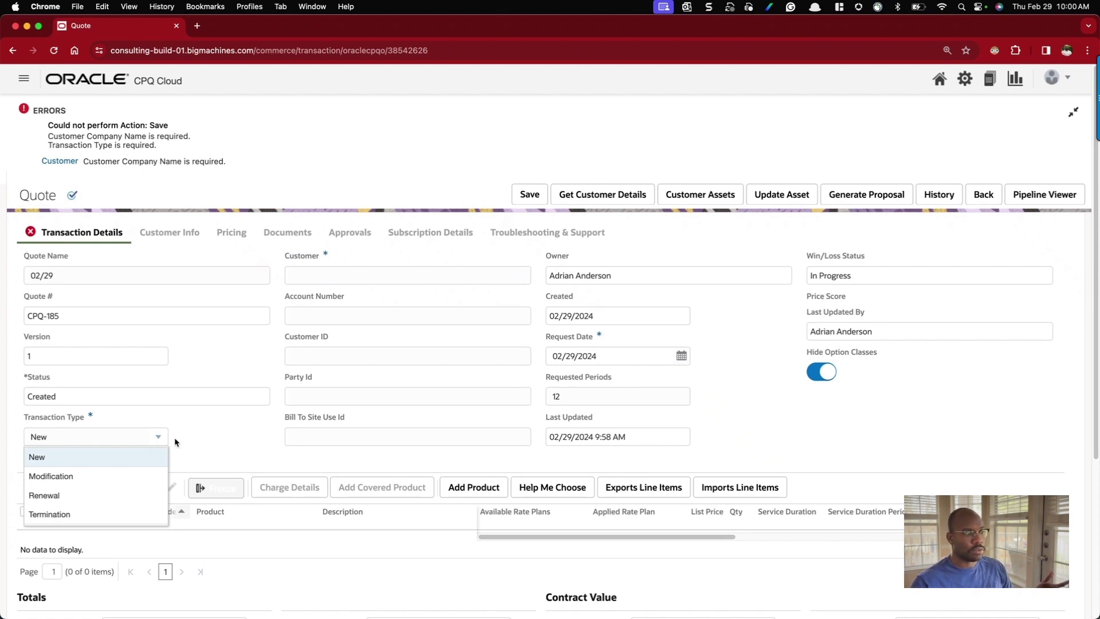
click(223, 438)
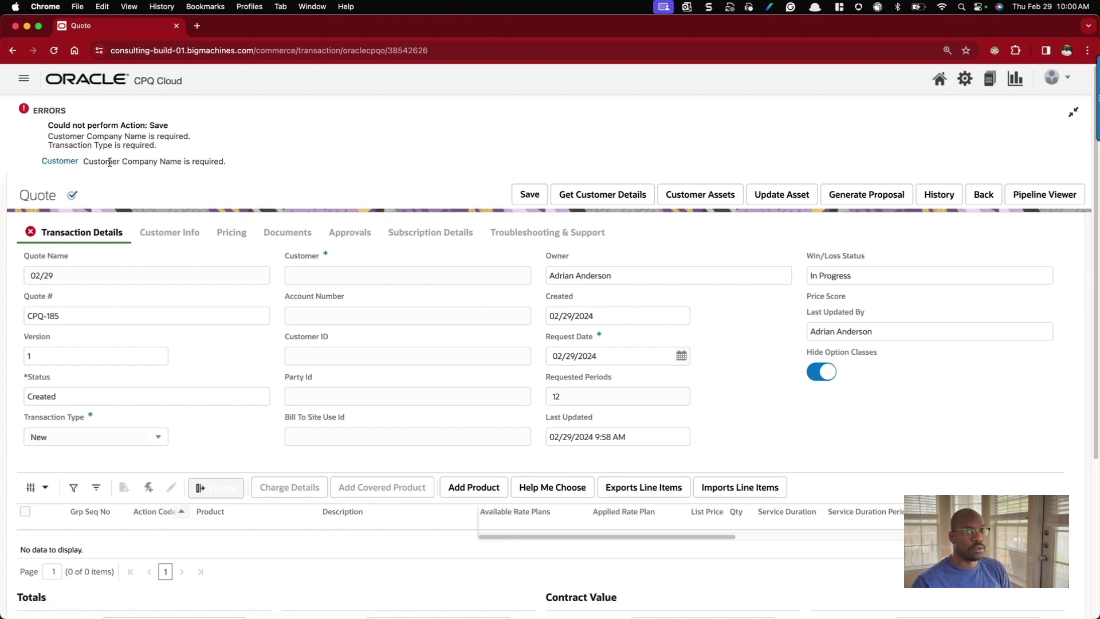
Set the customer to Barnum and Bailey and save the quote.
click(340, 276)
click(376, 302)
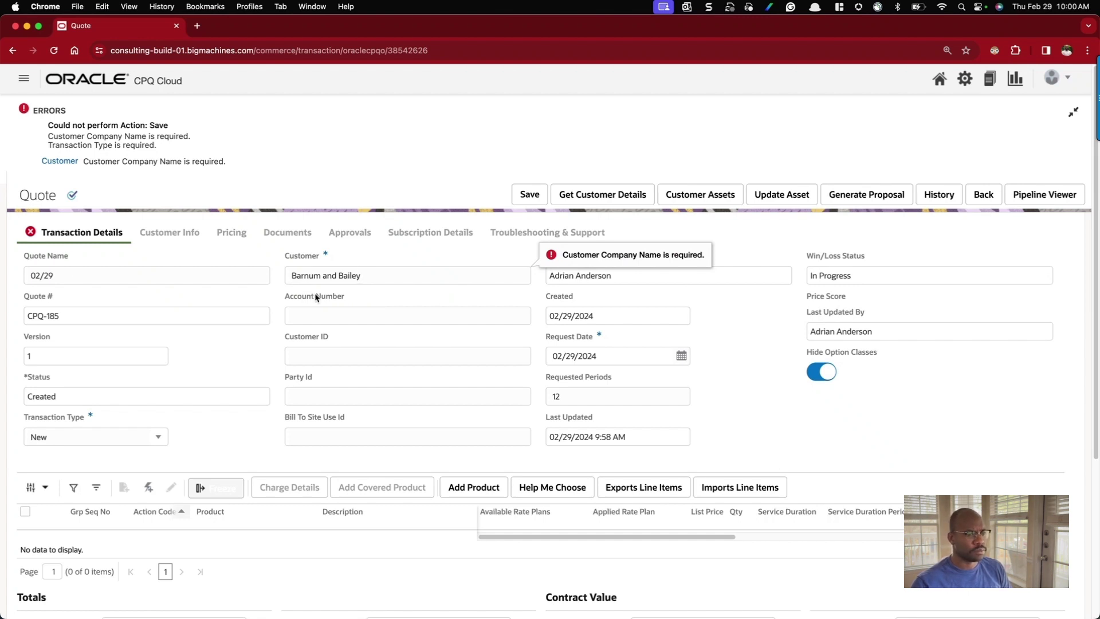
click(528, 196)
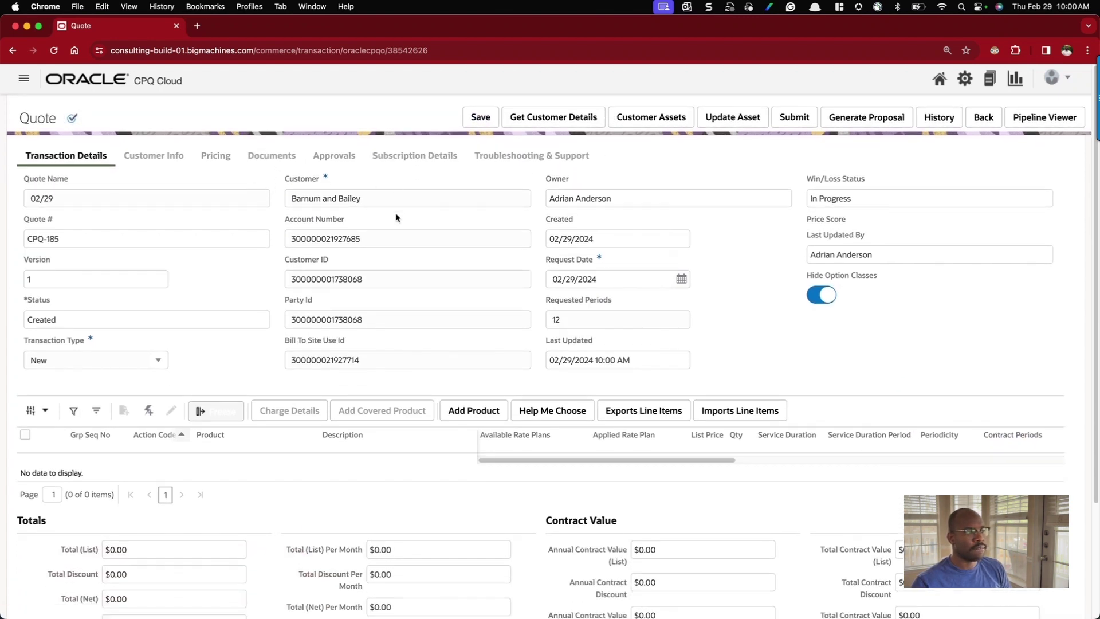
Examine the quote's Account Number and Customer ID fields.
double_click(309, 223)
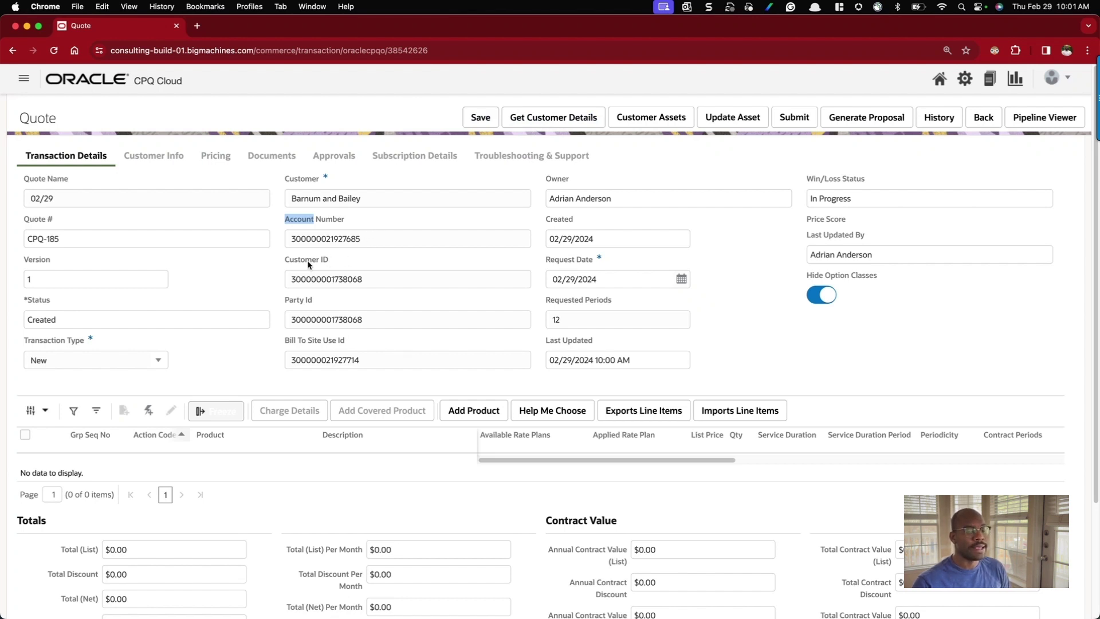
drag(307, 260, 328, 263)
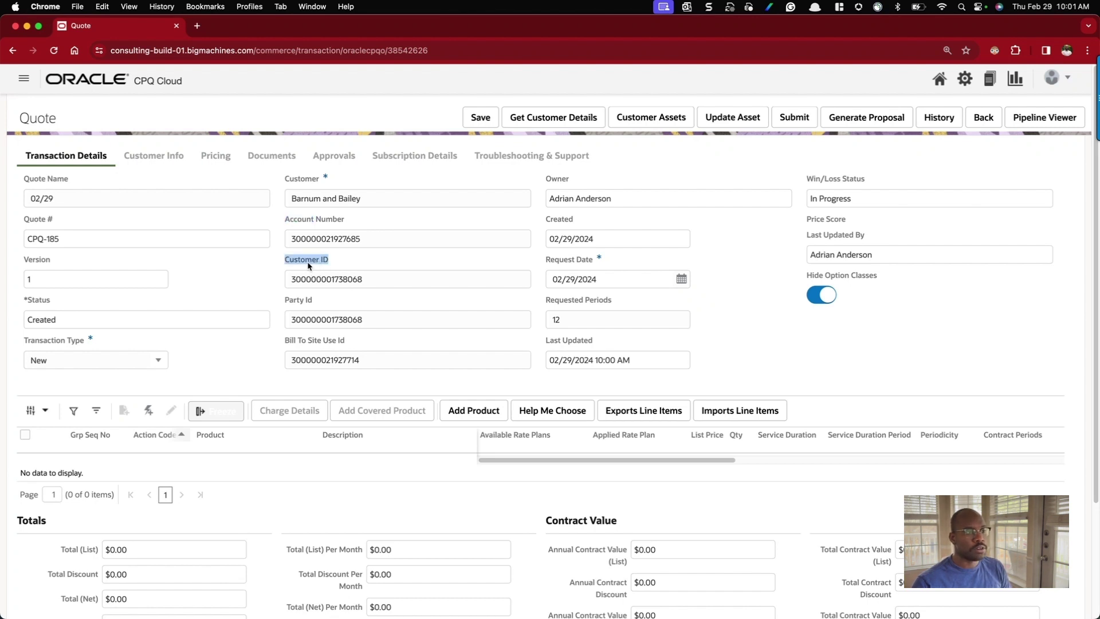
double_click(341, 279)
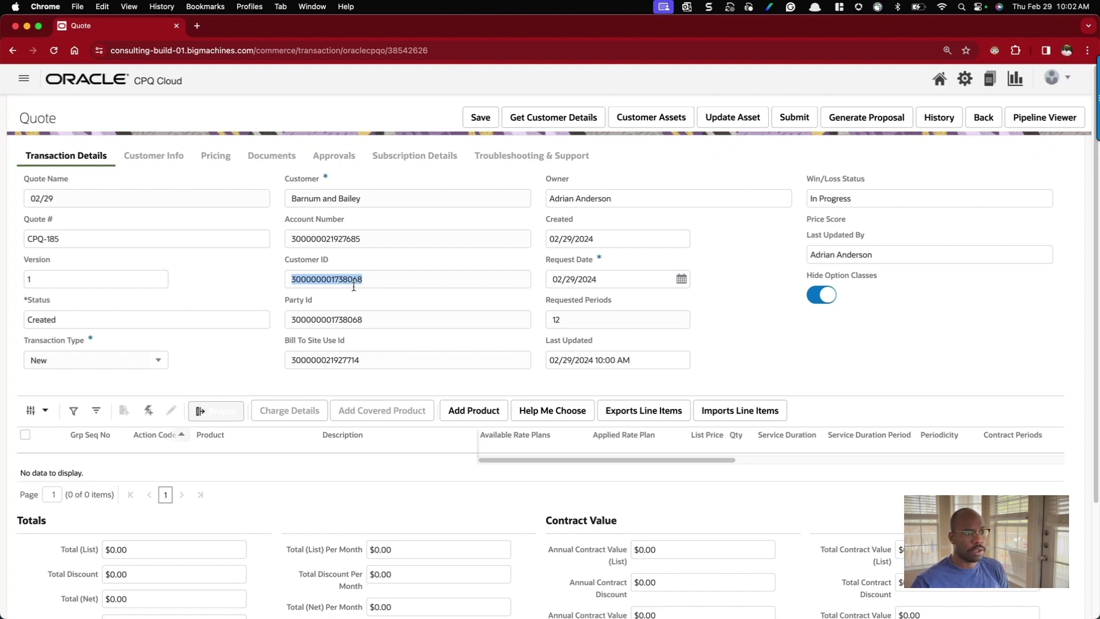
Rename the quote as New Asset.
triple_click(115, 200)
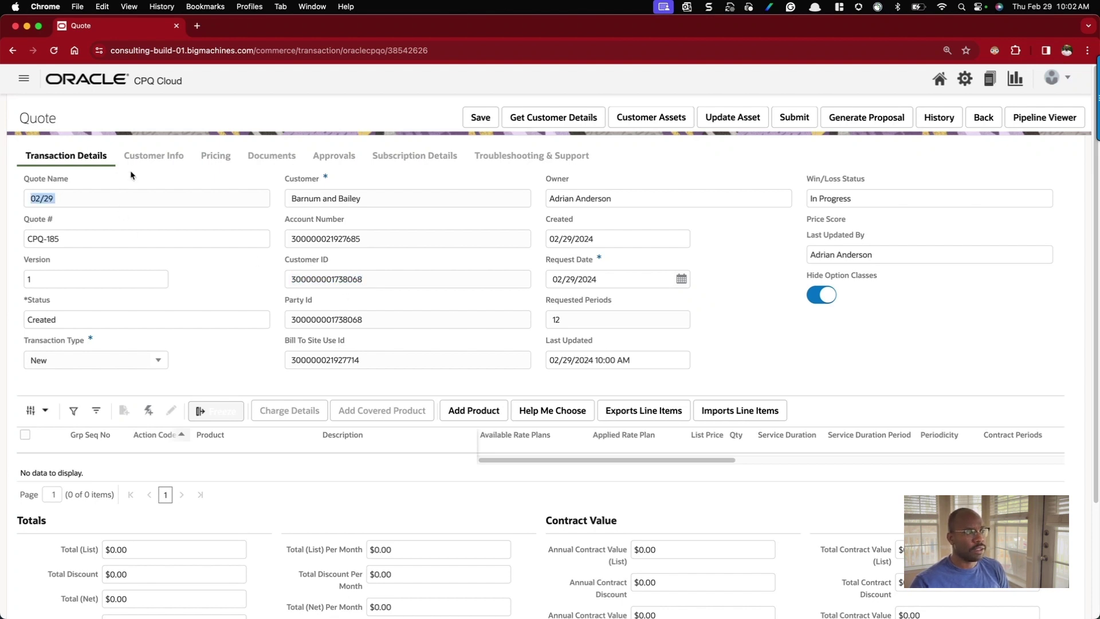
text(New Assets)
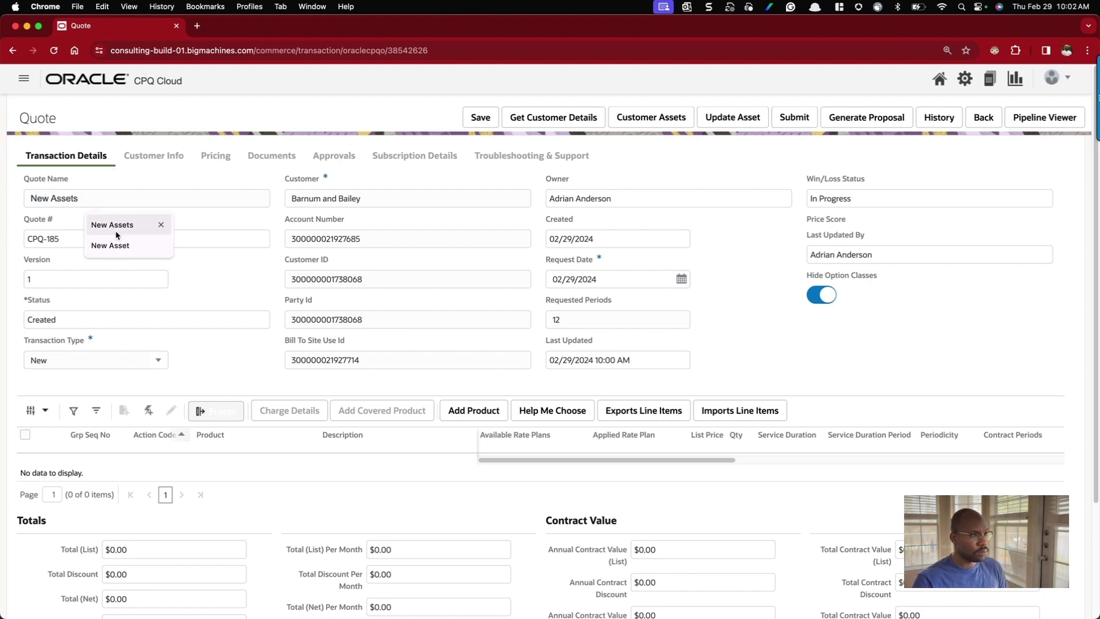
click(111, 246)
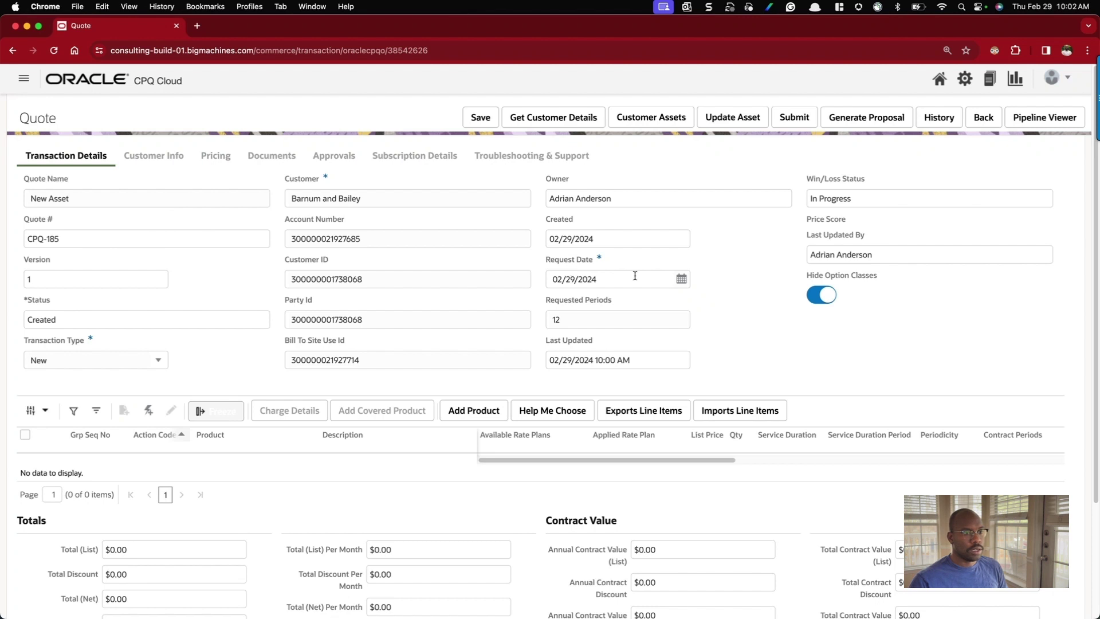
Set the quote's request date to 04/01/2024.
click(681, 279)
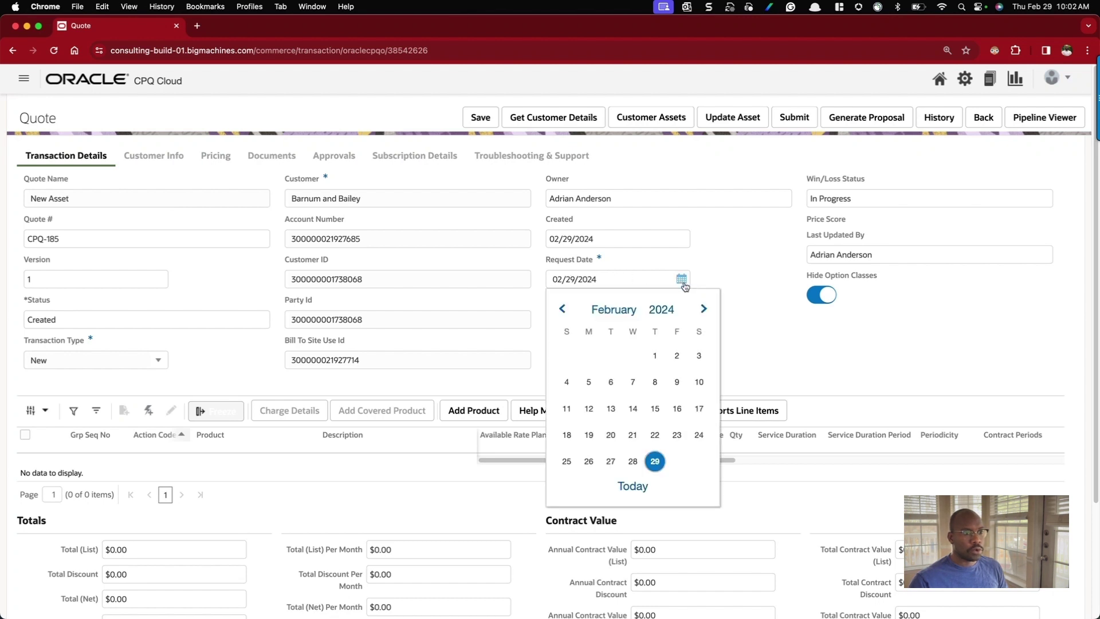
click(622, 311)
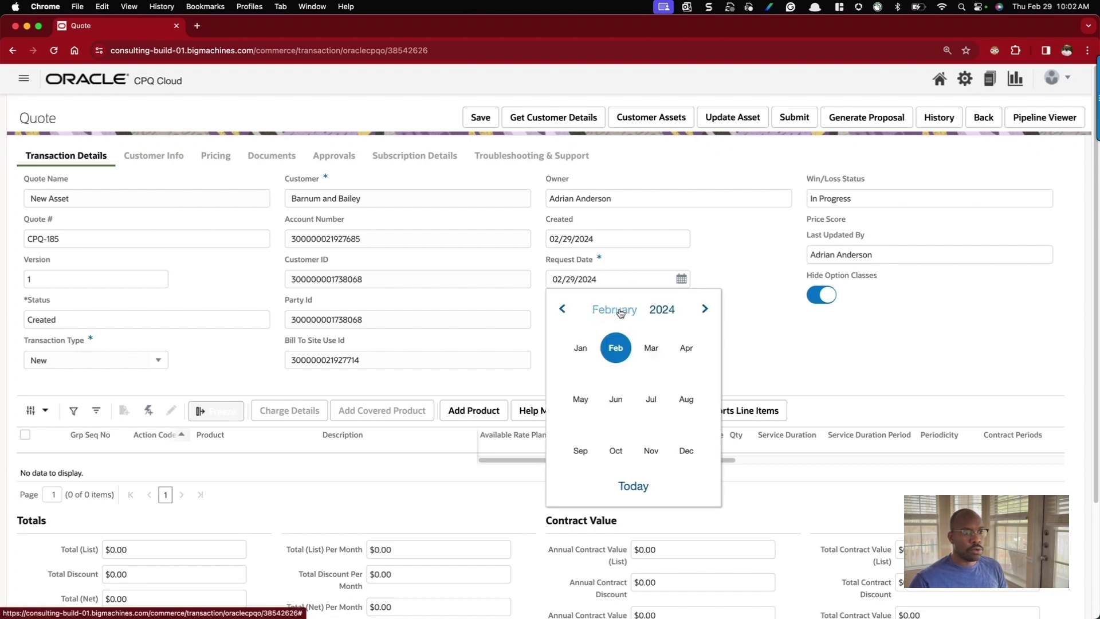
click(685, 348)
click(588, 357)
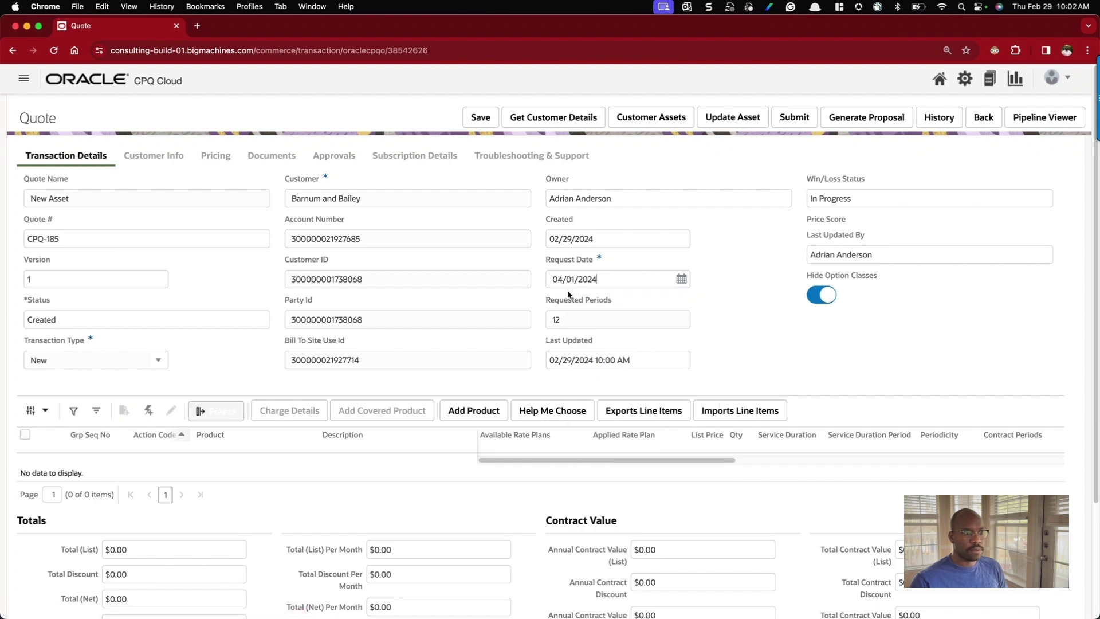
triple_click(560, 258)
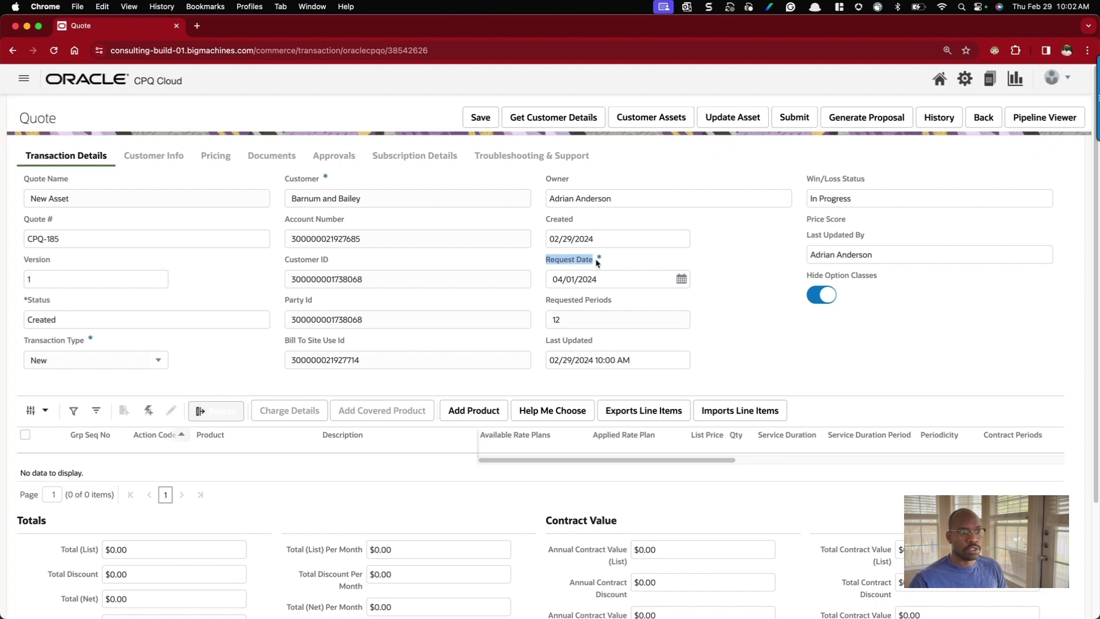
Set the requested periods to 60 and save the quote.
click(573, 320)
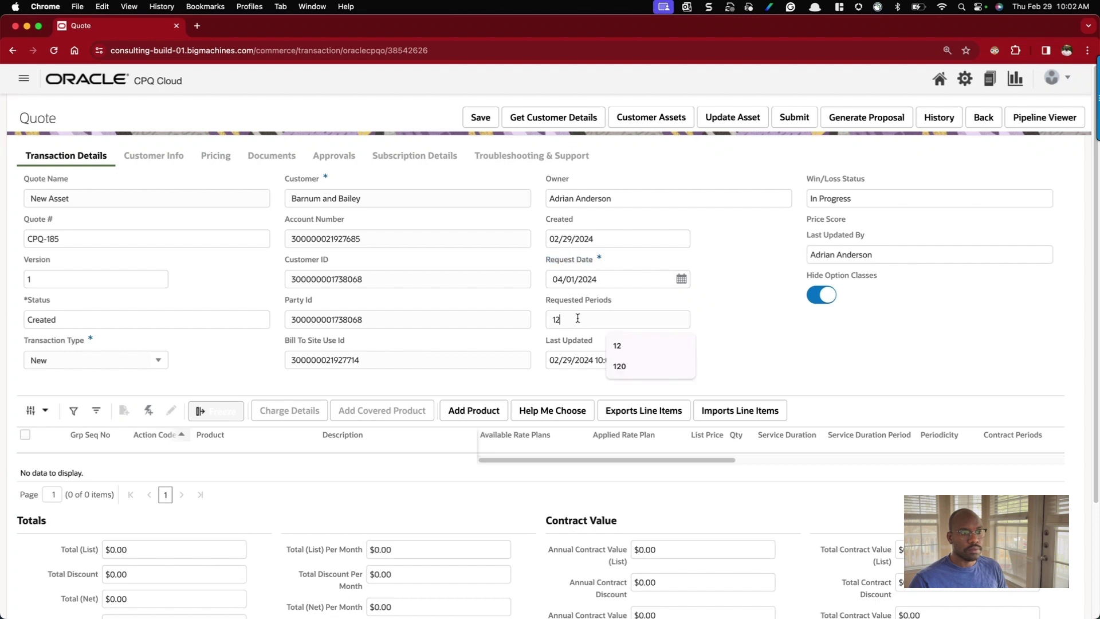
double_click(576, 317)
text(60)
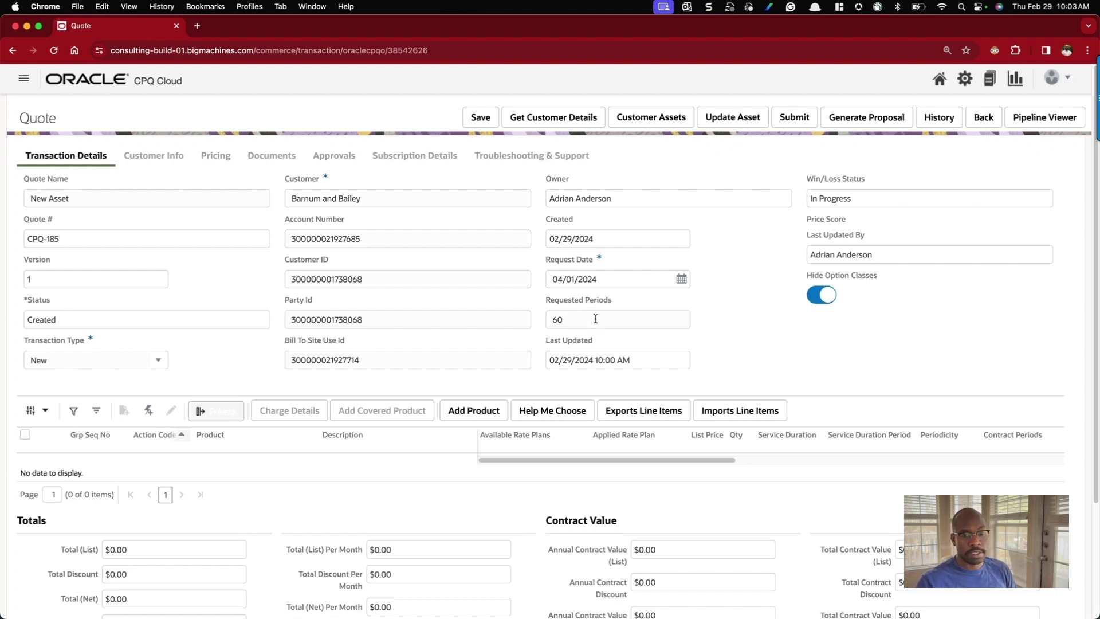
click(481, 121)
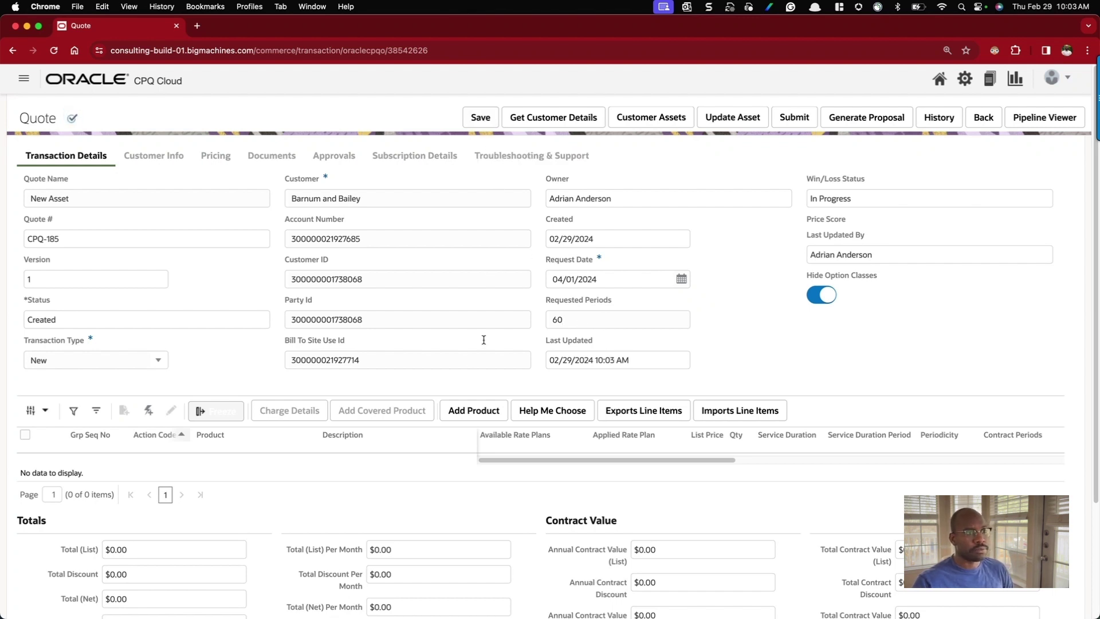
Add an Ultra Server X7 with its default configuration to the transaction.
click(470, 411)
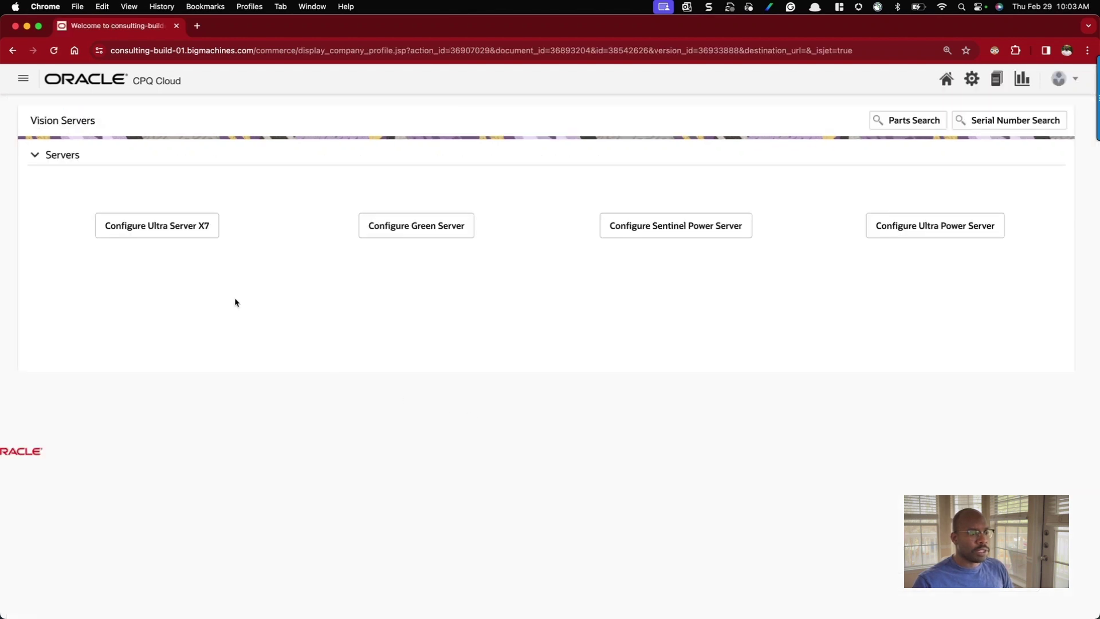
click(171, 232)
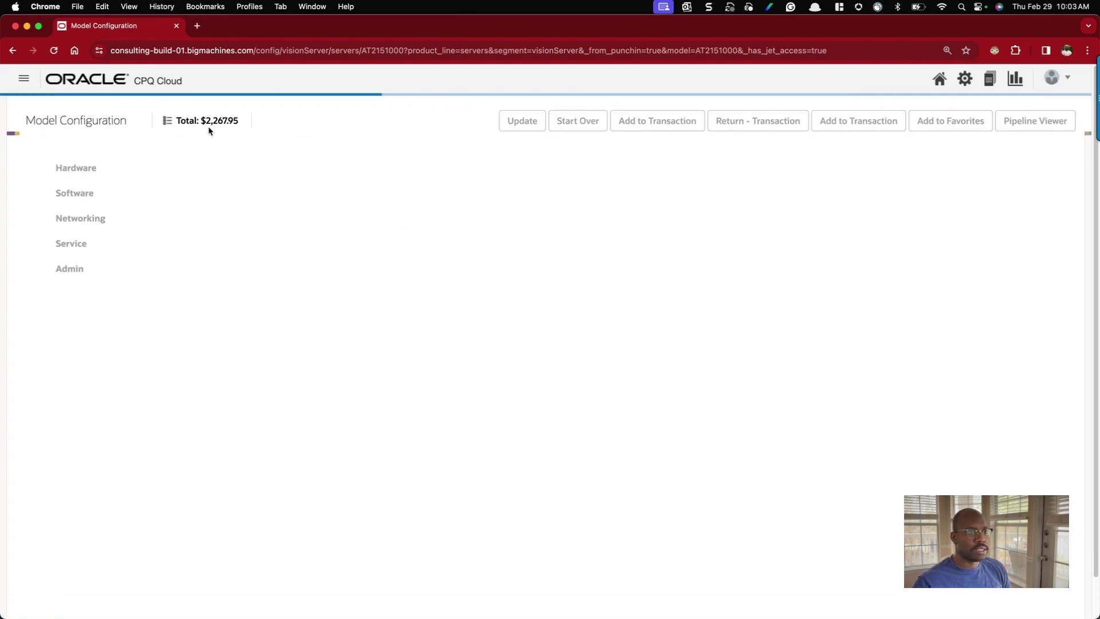
click(639, 123)
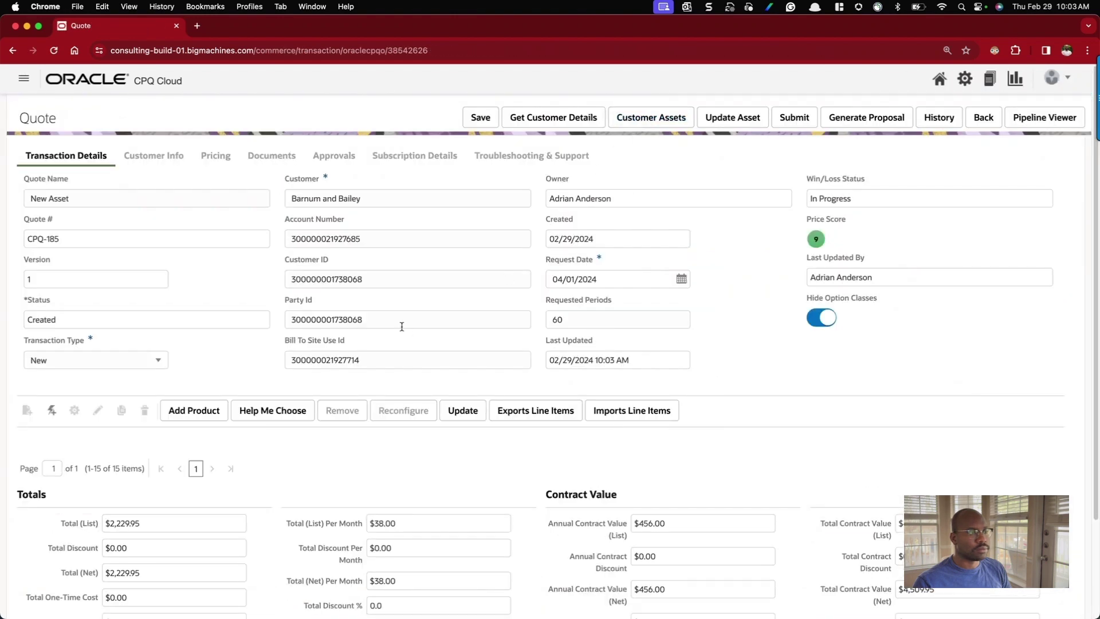
Examine the quote's line items, including contract periods, asset start and end dates, fulfillment status and instance IDs.
scroll(415, 342, down, 3)
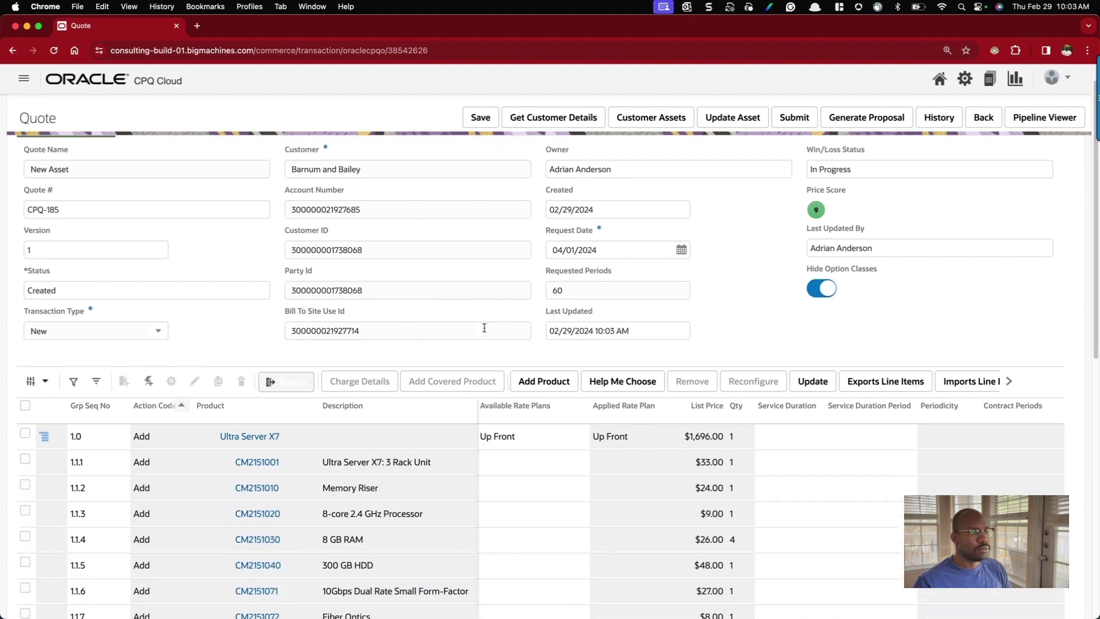
scroll(488, 337, down, 1)
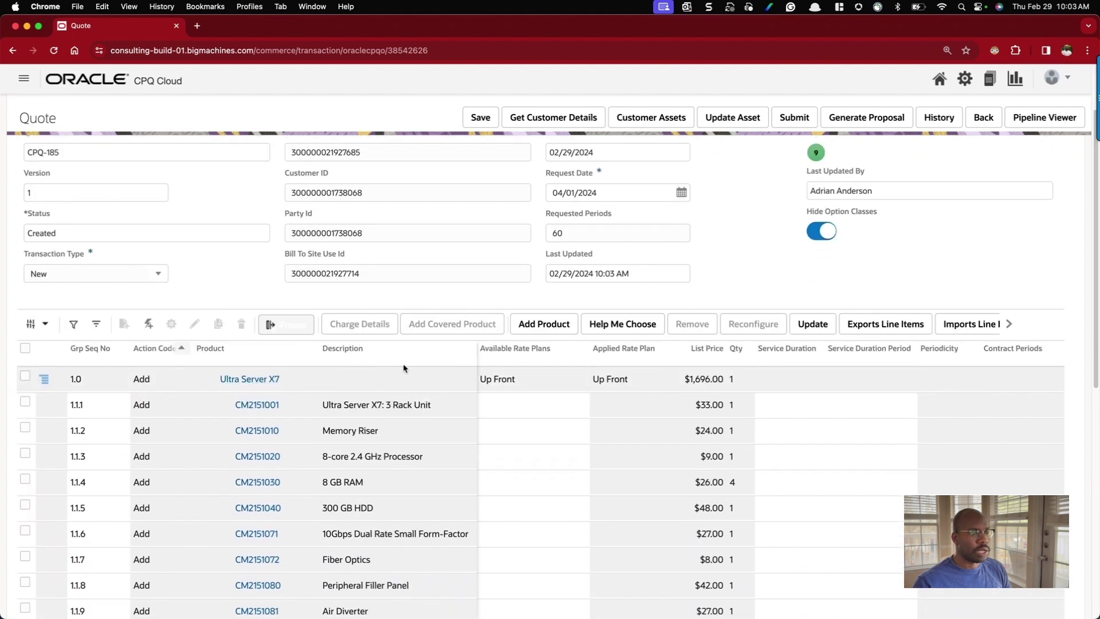
scroll(155, 376, down, 3)
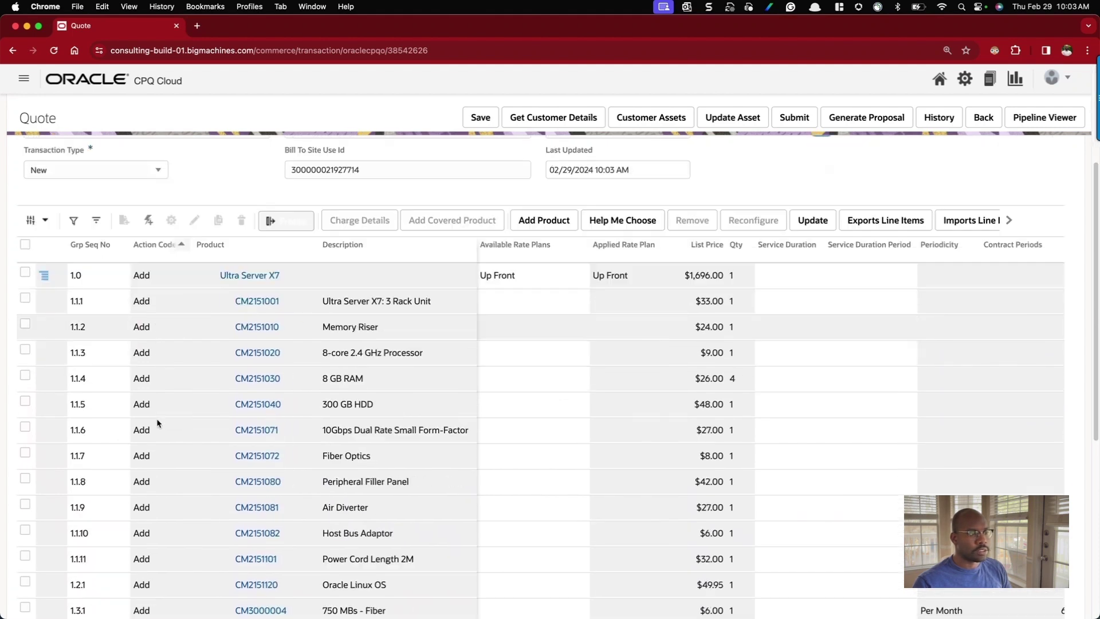
scroll(159, 296, down, 3)
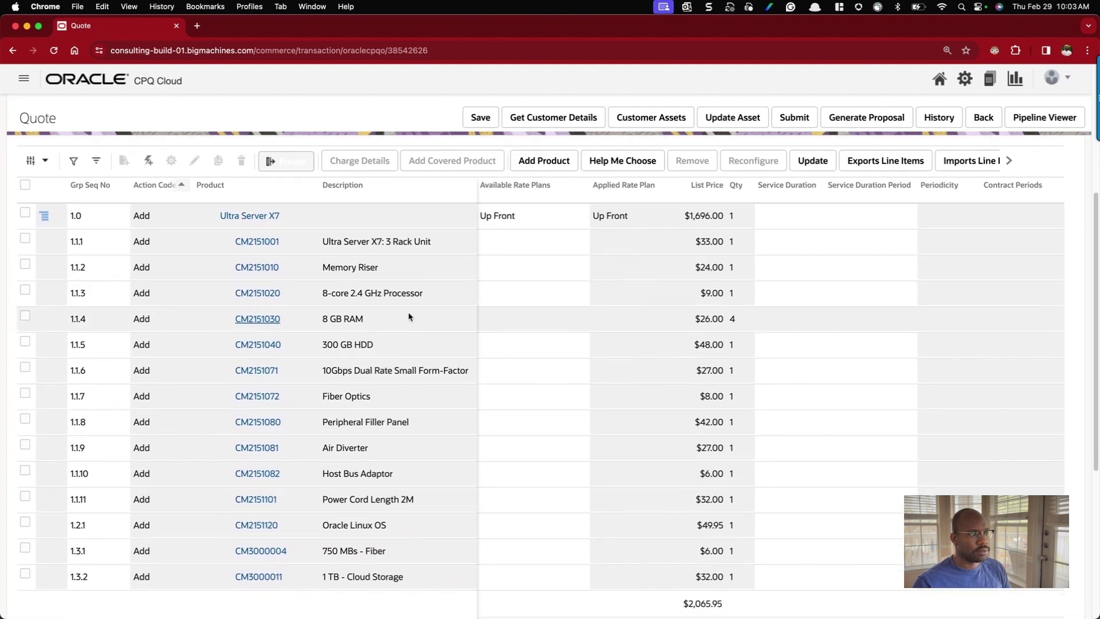
scroll(548, 318, right, 10)
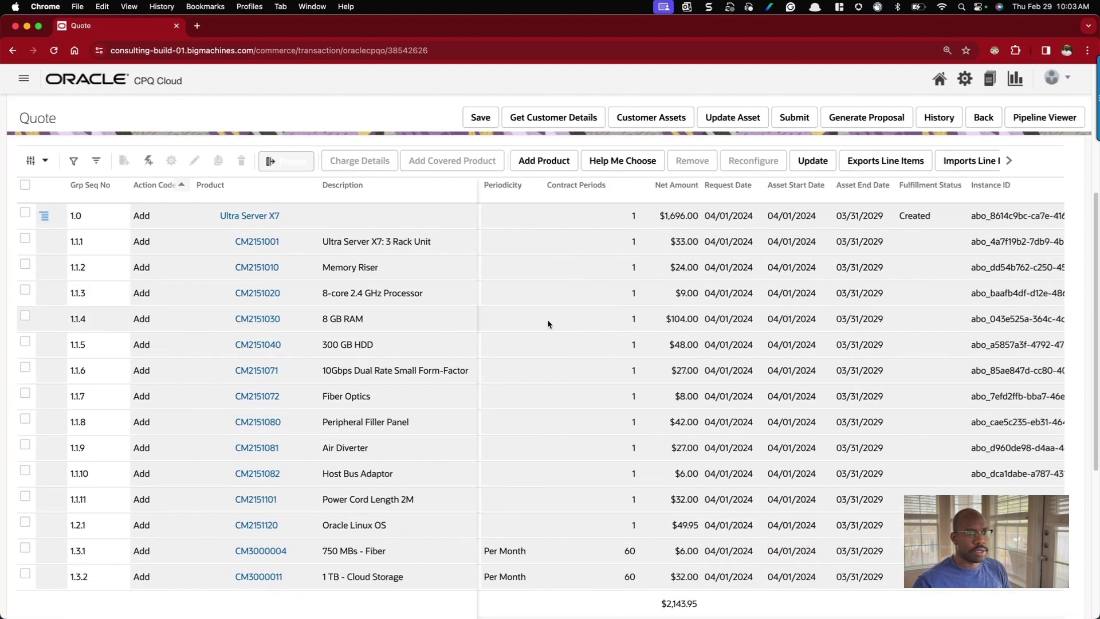
scroll(547, 319, right, 5)
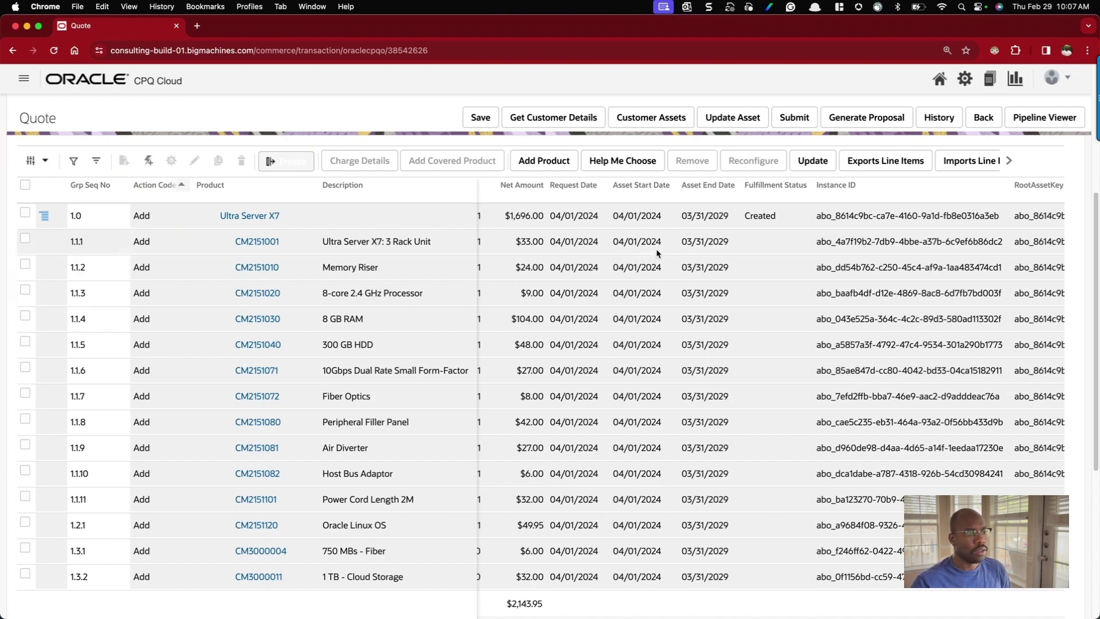
Open the transaction manager in a separate browser tab and create a new transaction.
scroll(671, 242, up, 2)
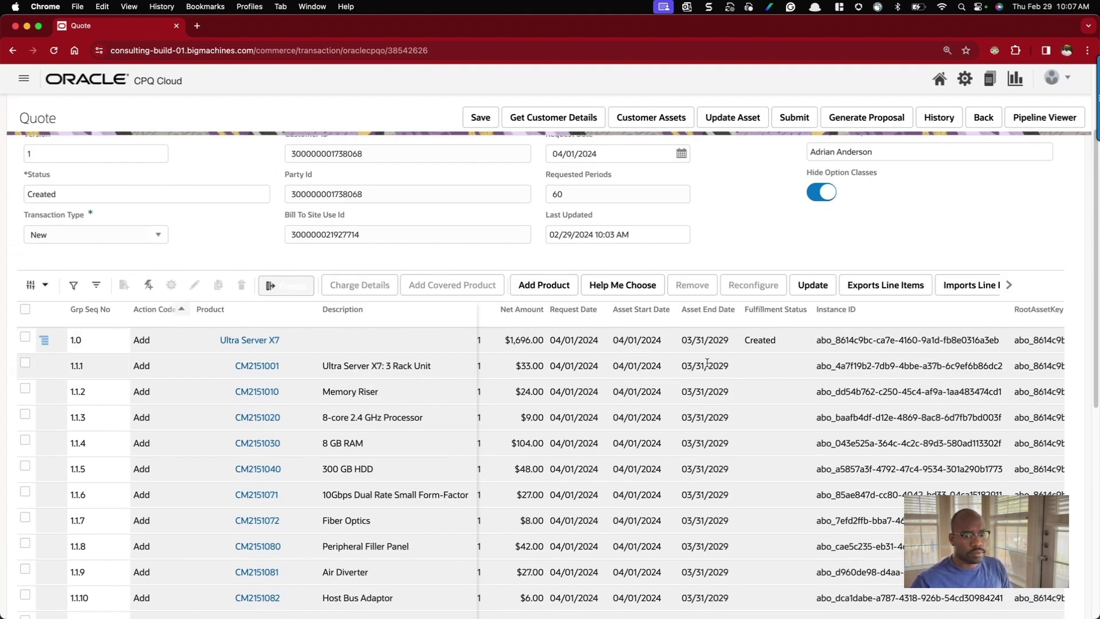
scroll(707, 362, right, 3)
scroll(707, 363, left, 4)
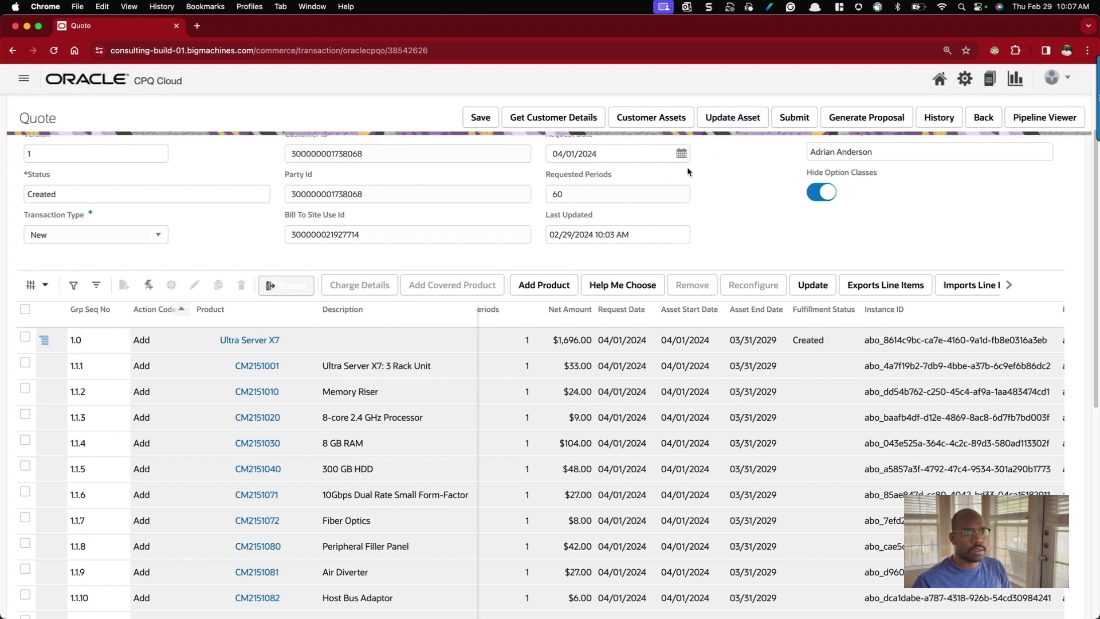
super+click(989, 78)
click(213, 33)
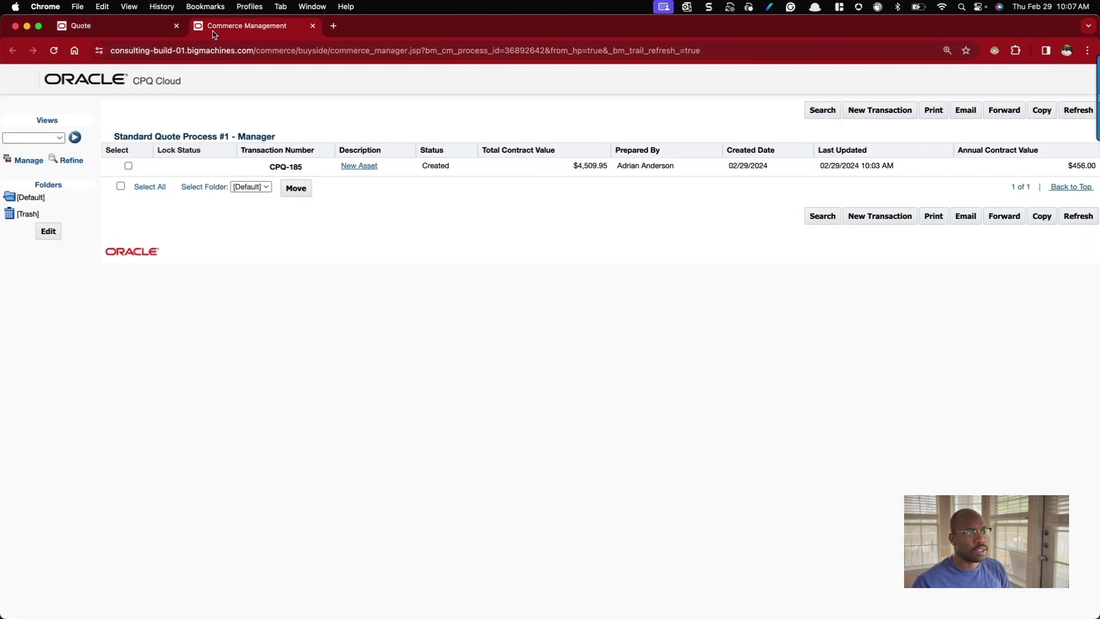
click(863, 112)
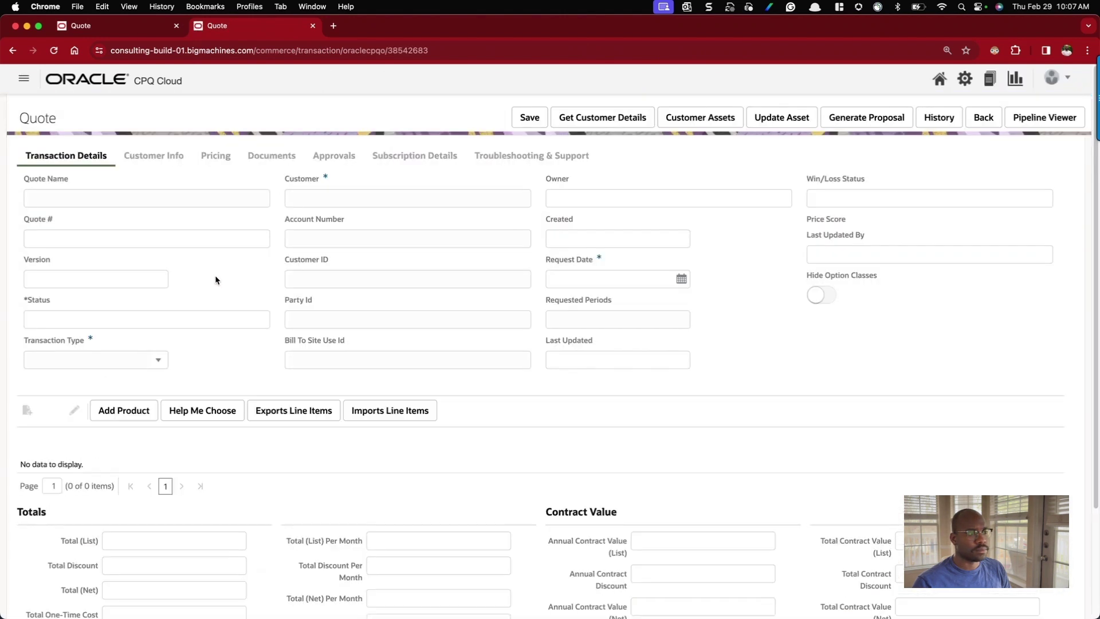
Name the new quote Modify Asset.
triple_click(76, 200)
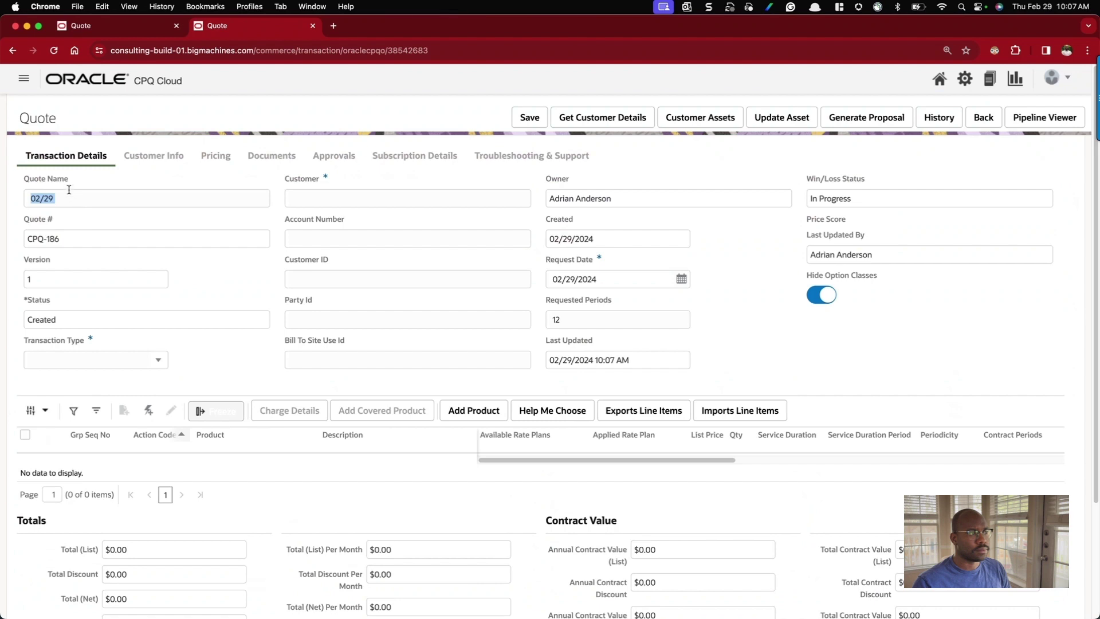
text(Mod)
key(Down)
key(Return)
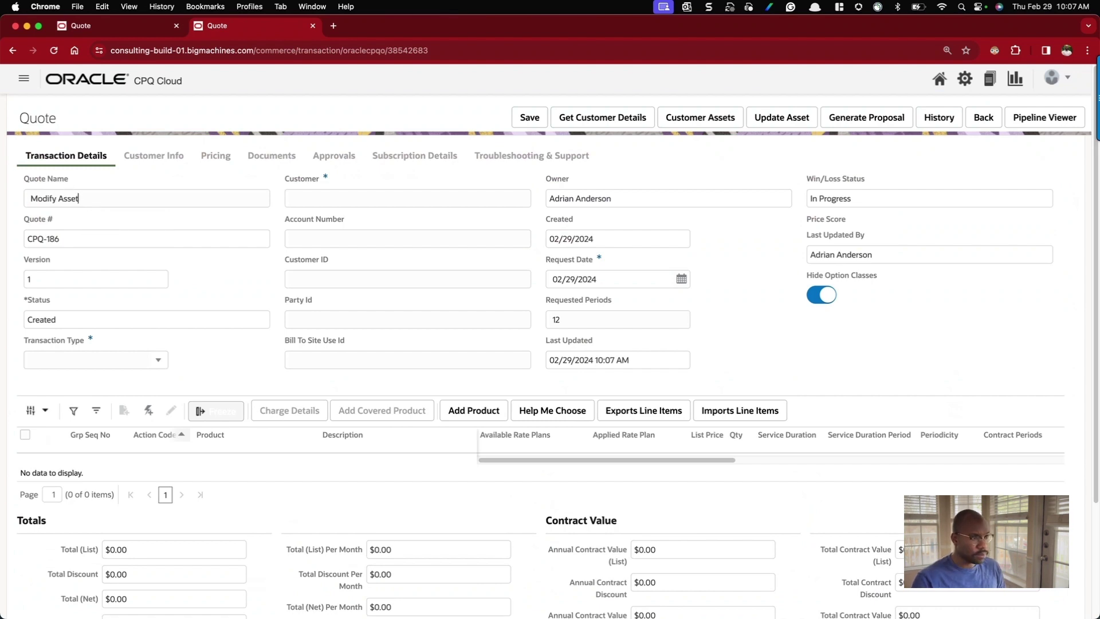
Set the transaction type to Modification and the customer to Barnum and Bailey.
click(101, 360)
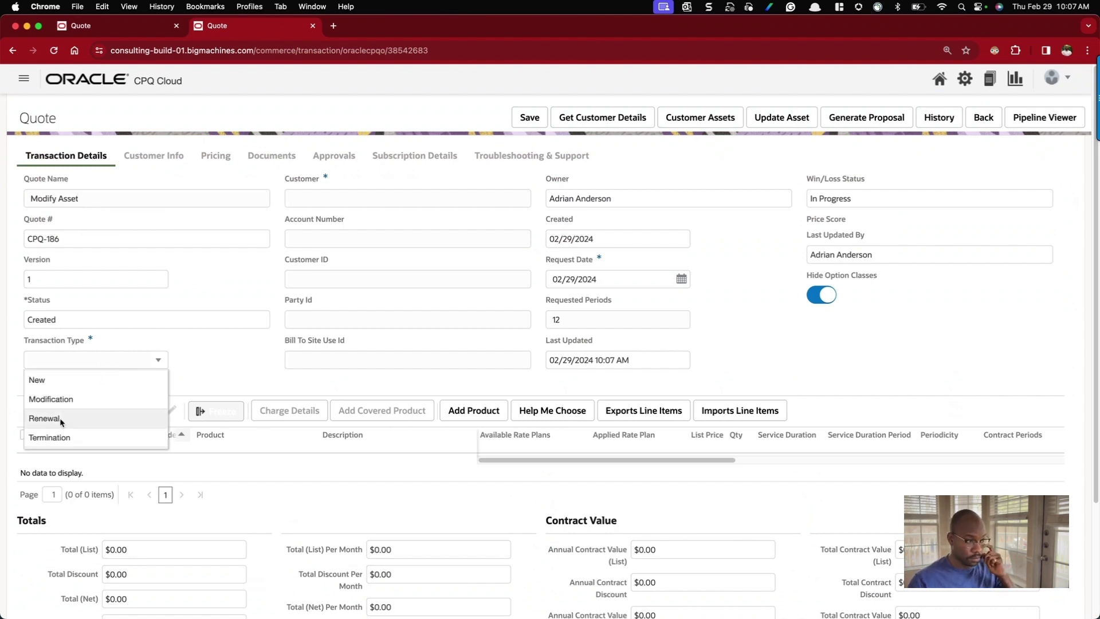
click(67, 399)
click(313, 200)
click(378, 226)
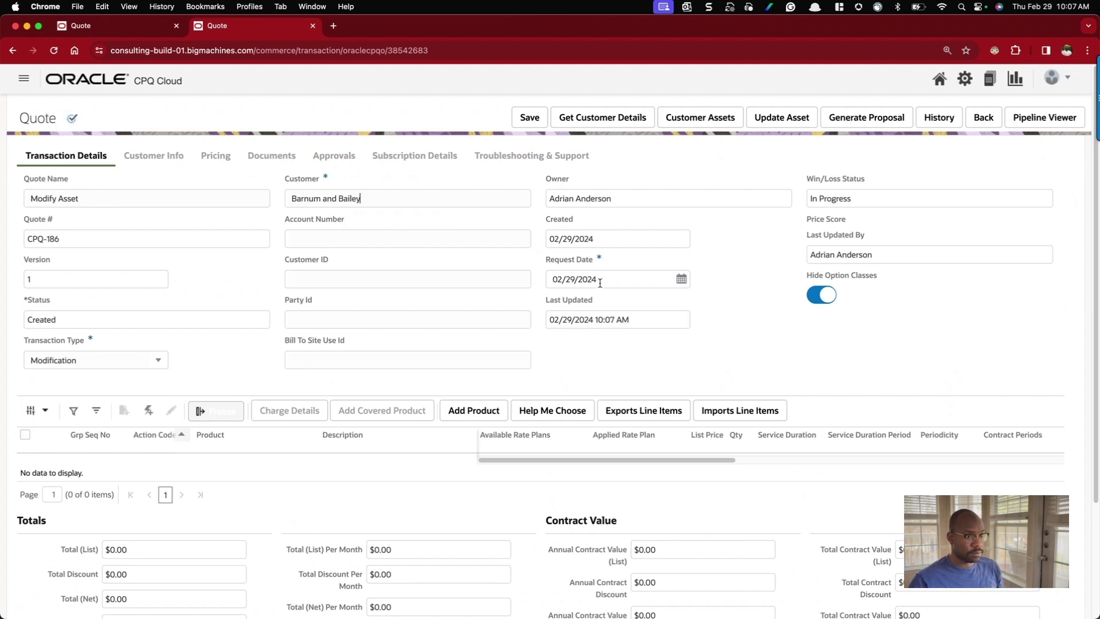
Set the Modify Asset quote's request date to 07/01/2024.
click(682, 278)
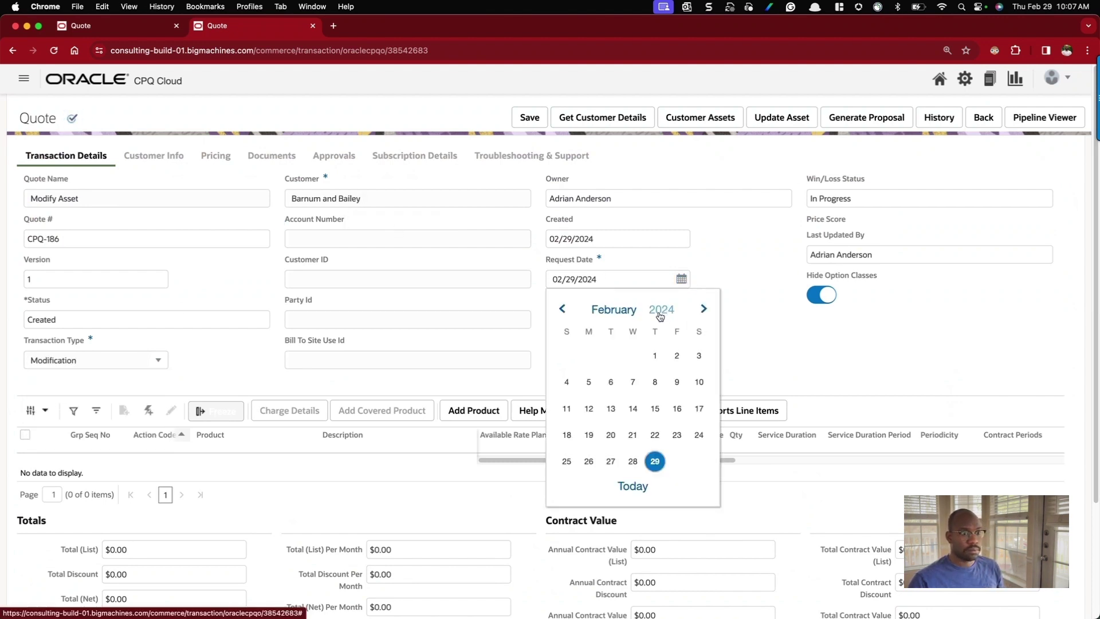
click(614, 312)
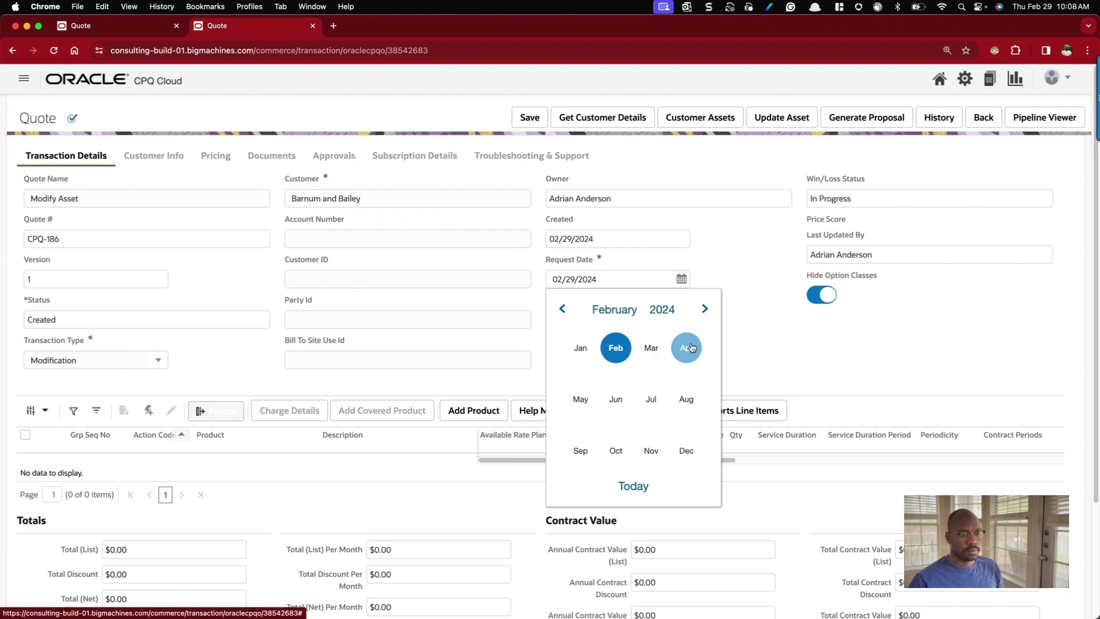
click(651, 397)
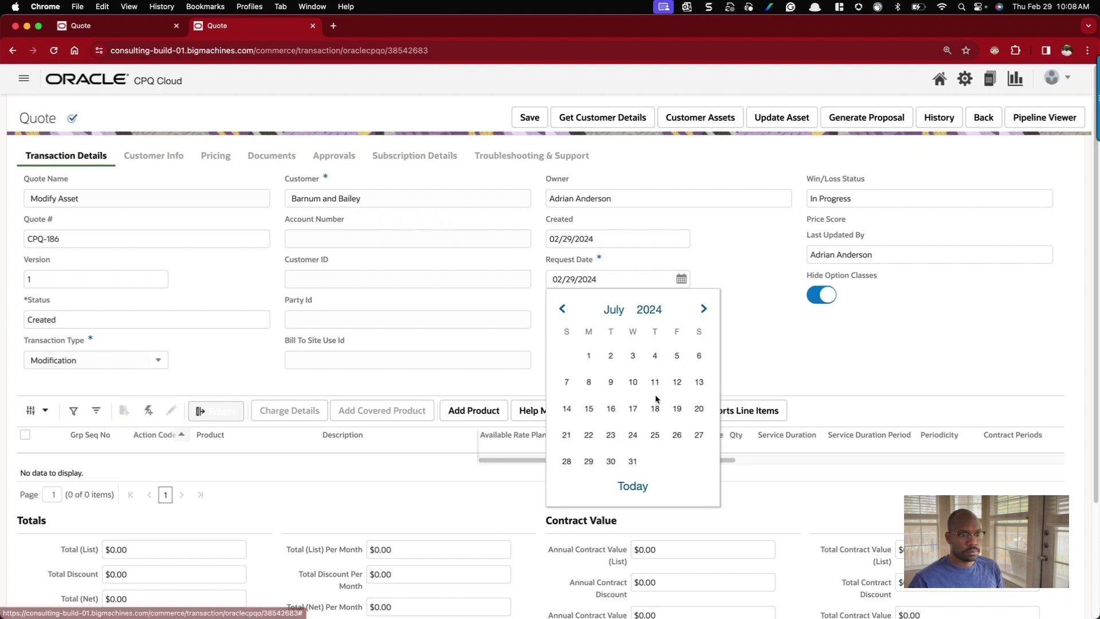
click(589, 356)
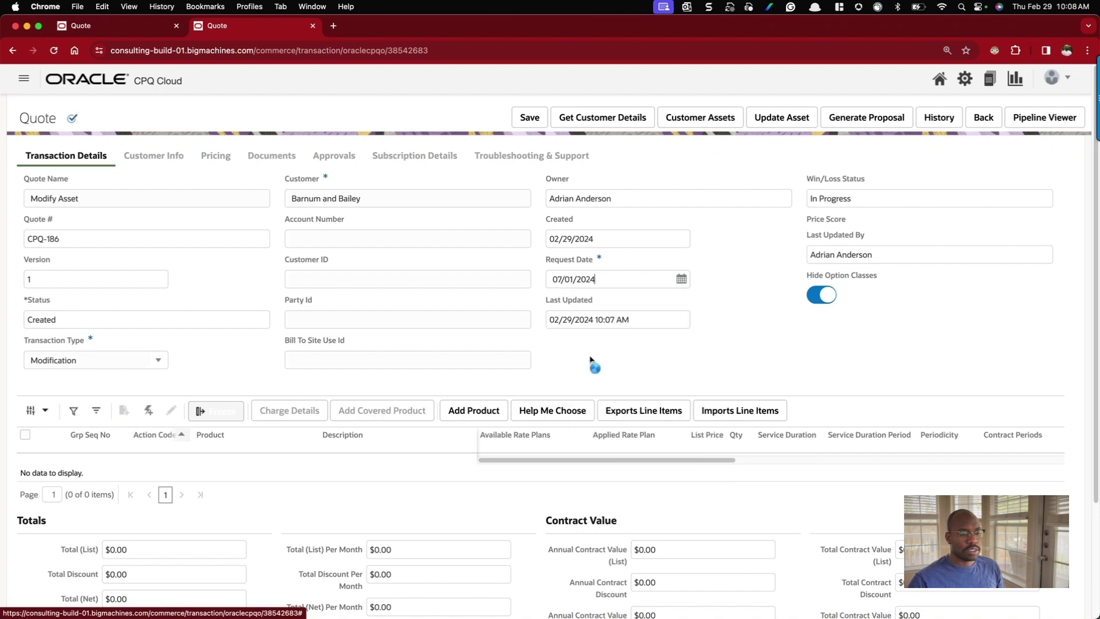
Set the request date to 10/01/2024 and save the Modify Asset quote.
click(680, 279)
click(613, 309)
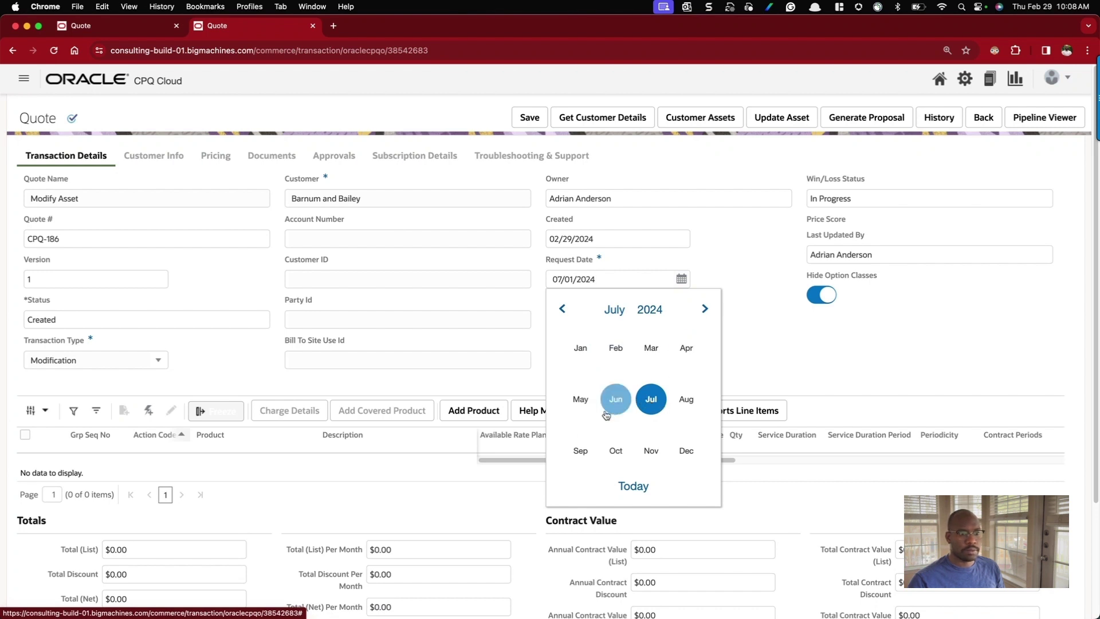
click(617, 452)
click(608, 356)
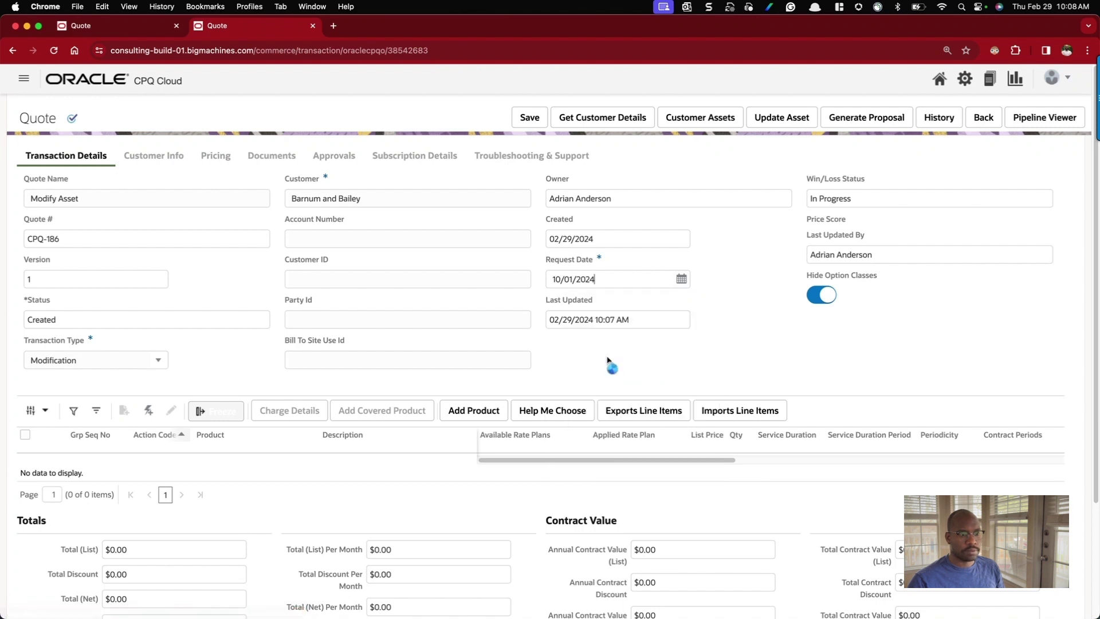
click(525, 119)
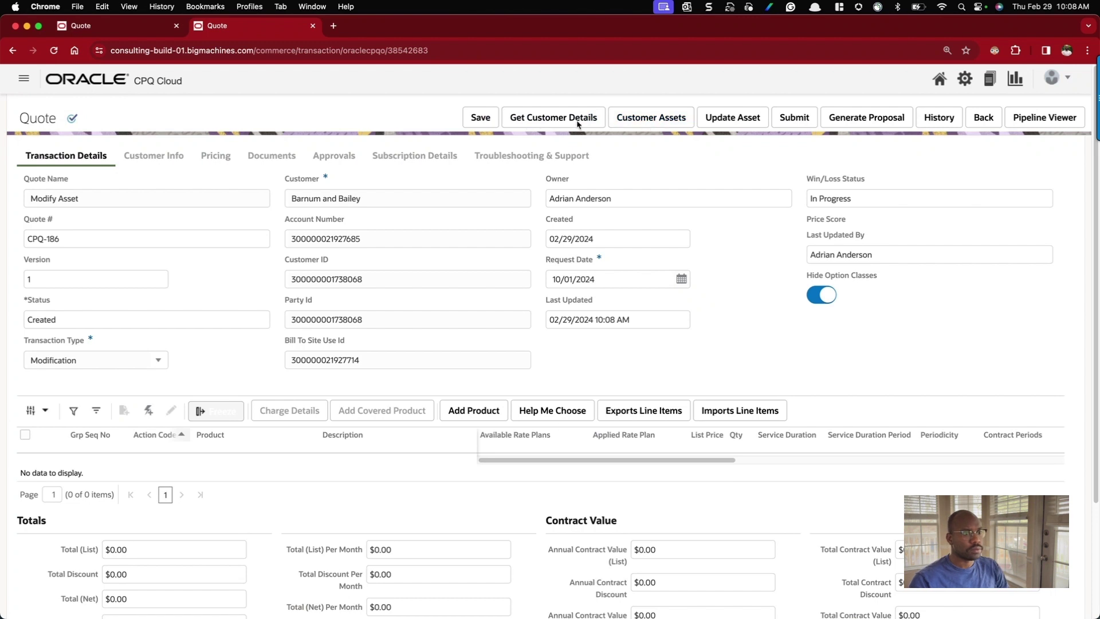
Check the customer's assets in the Subscription Workbench, and return to the Modify Asset quote.
click(644, 124)
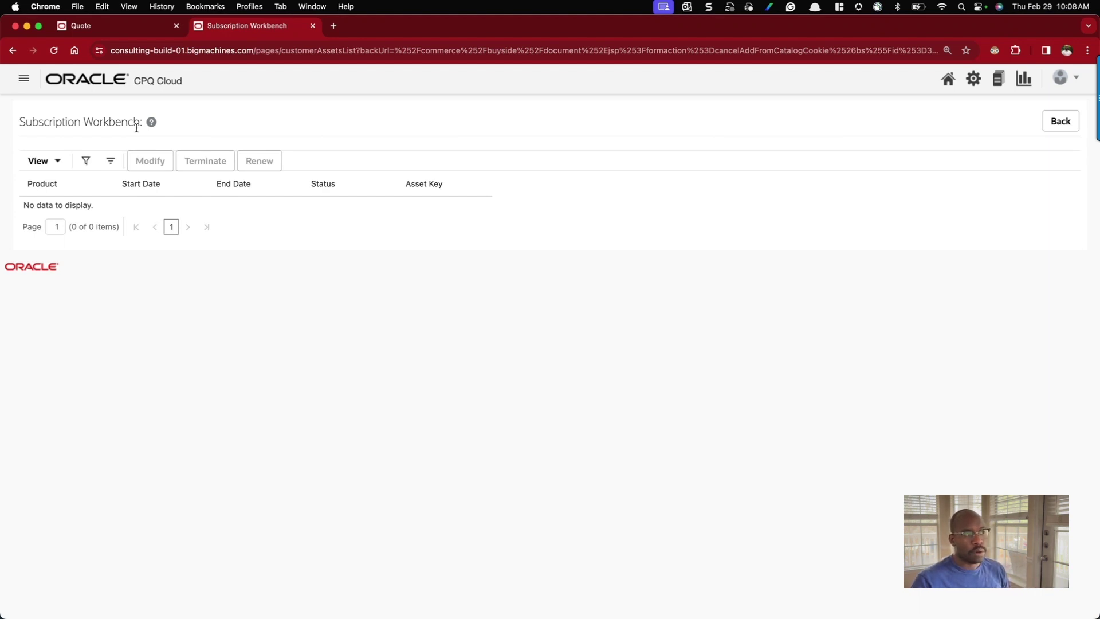
triple_click(87, 125)
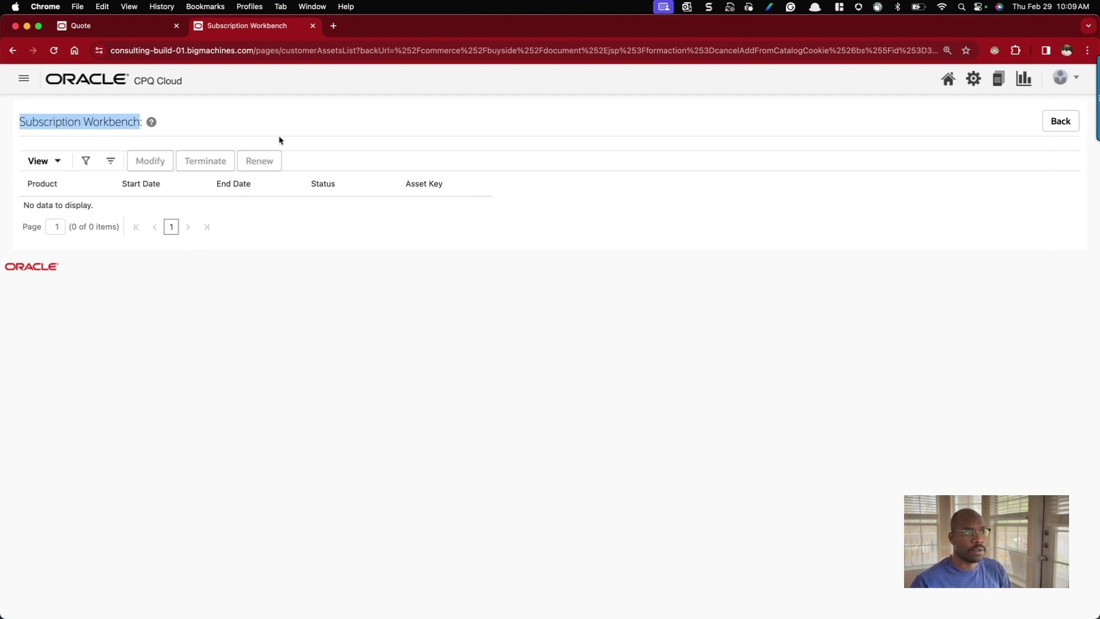
click(1047, 122)
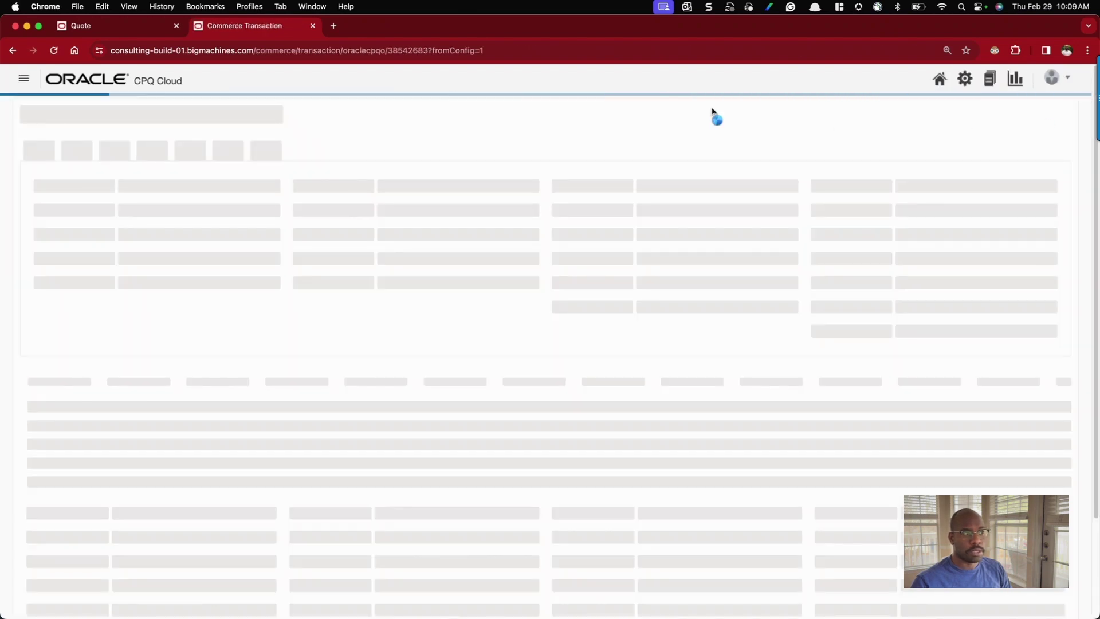
Run Update Asset on the New Asset quote and check its status and the Ultra Server X7's fulfillment status.
click(89, 29)
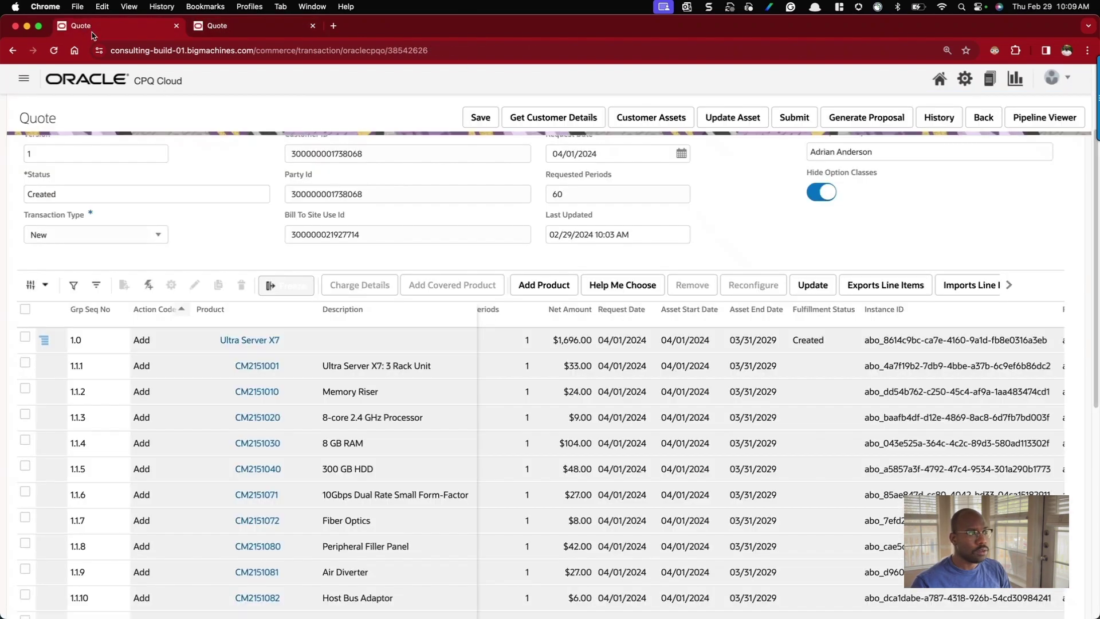
click(733, 118)
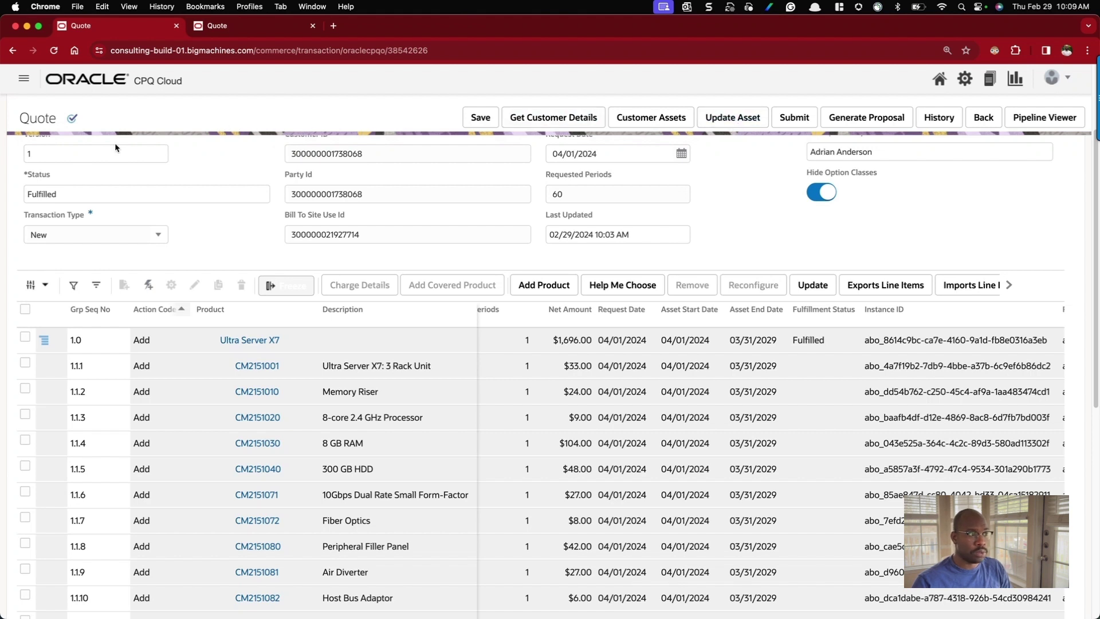
double_click(43, 193)
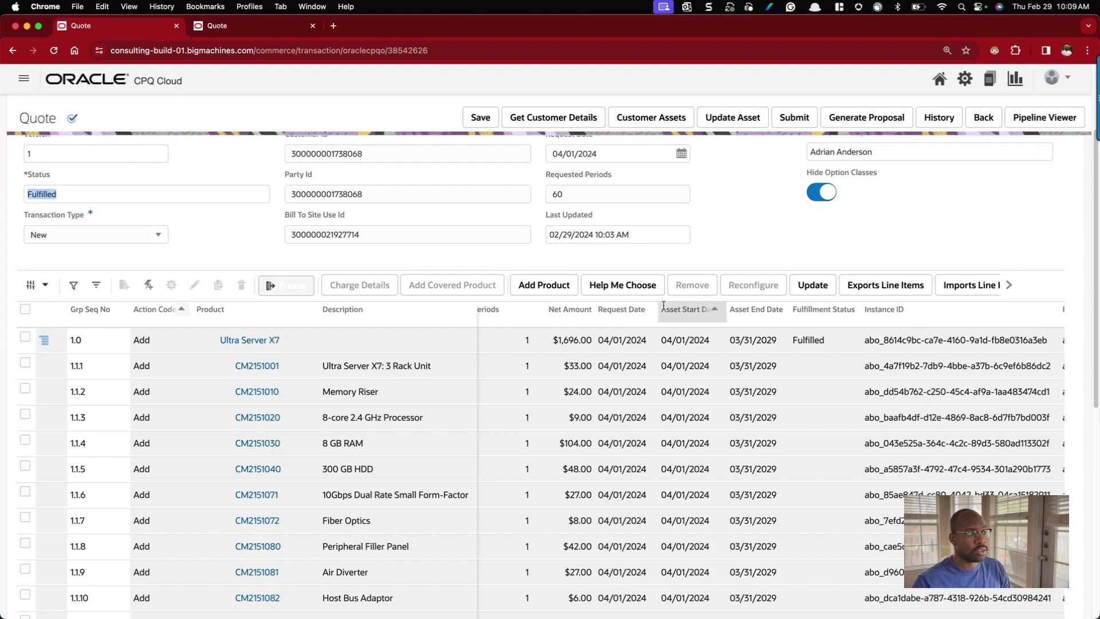
double_click(810, 340)
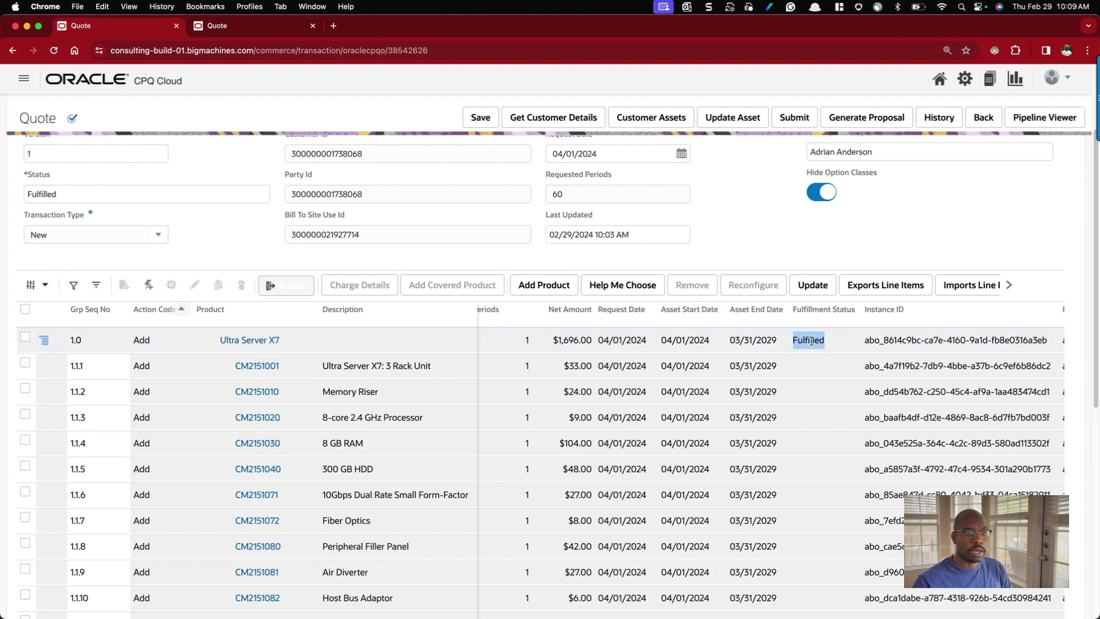
Open the customer's assets from the Modify Asset quote and select the Ultra Server X7's asset key.
click(253, 30)
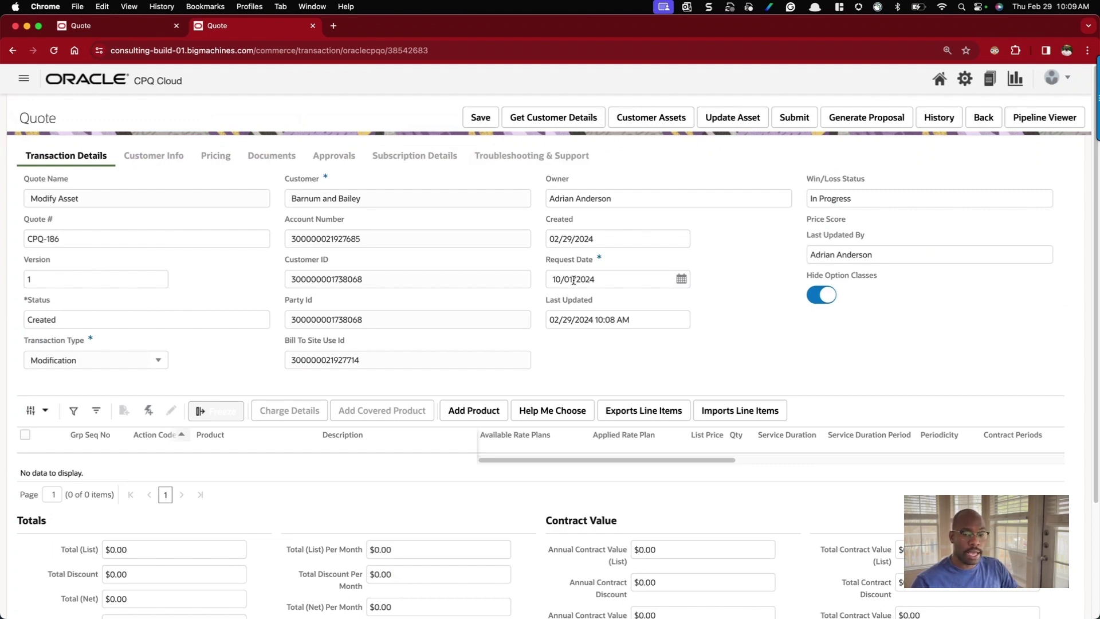
click(647, 118)
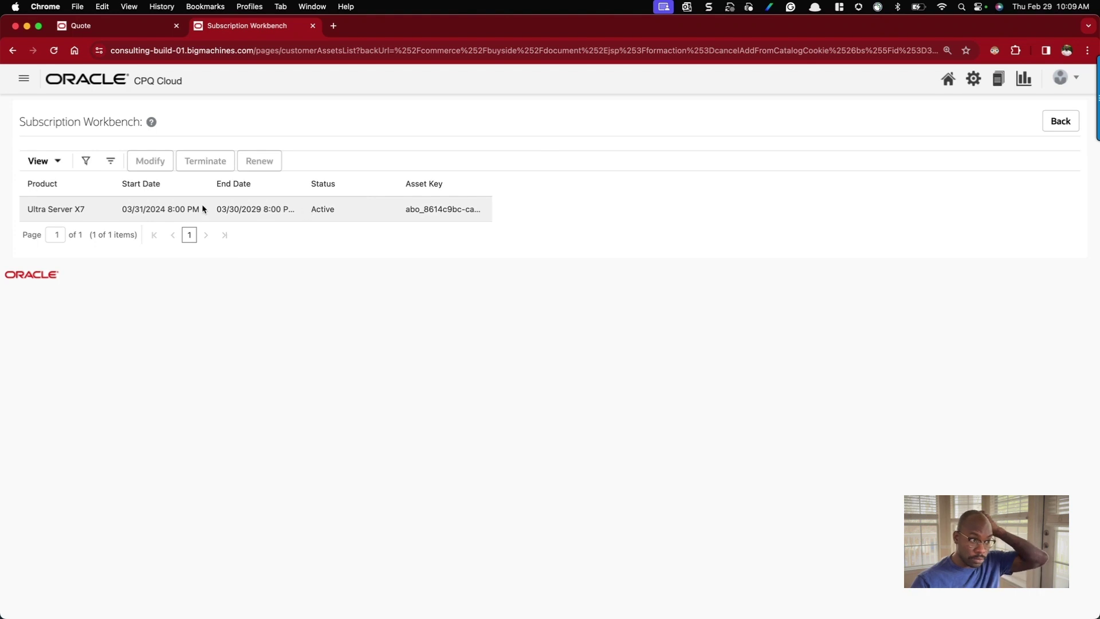
triple_click(422, 210)
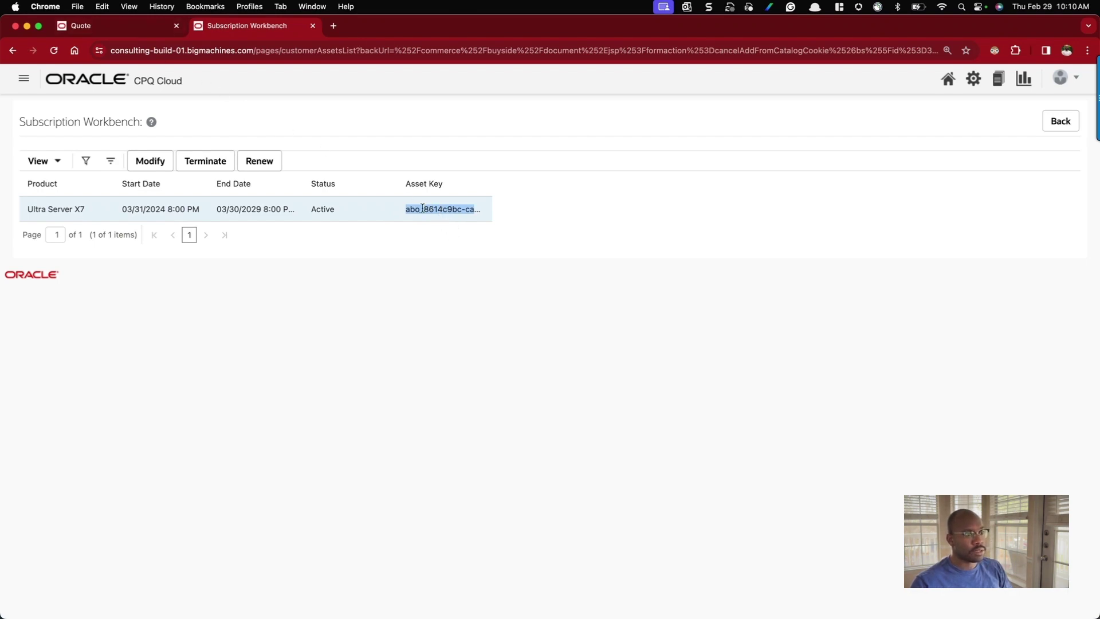
Find the Ultra Server X7's asset key in the New Asset quote and compare it with the Instance ID and RootAssetKey columns.
click(136, 28)
key(super+f)
text(abo_8614c9bc-ca7e-4160-9a1d-fb8e0316a3eb)
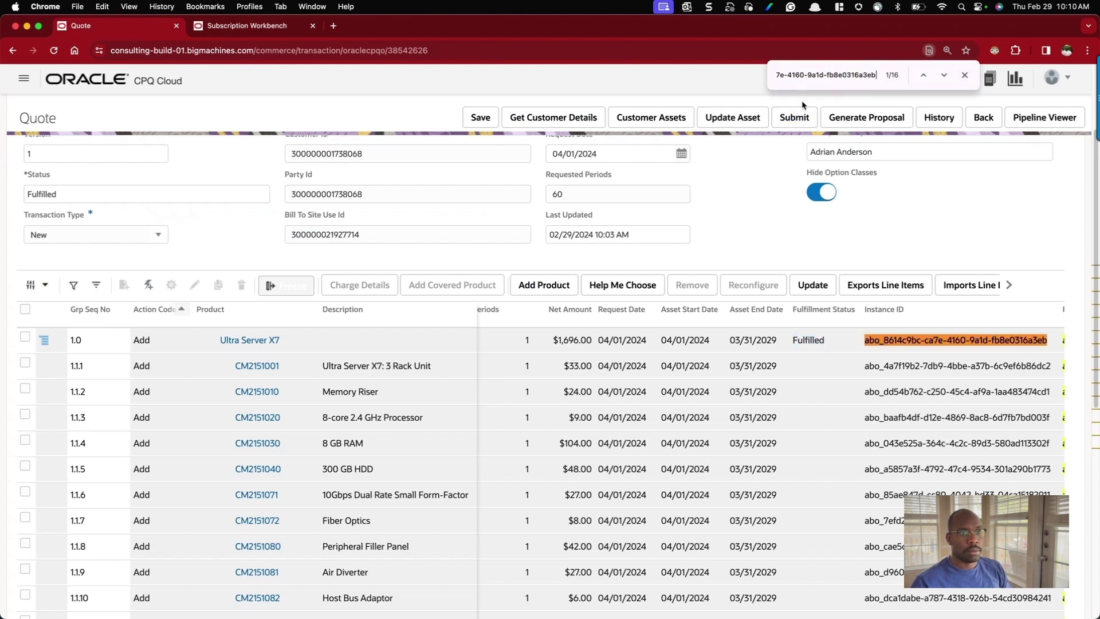
scroll(879, 345, right, 1)
scroll(879, 345, right, 5)
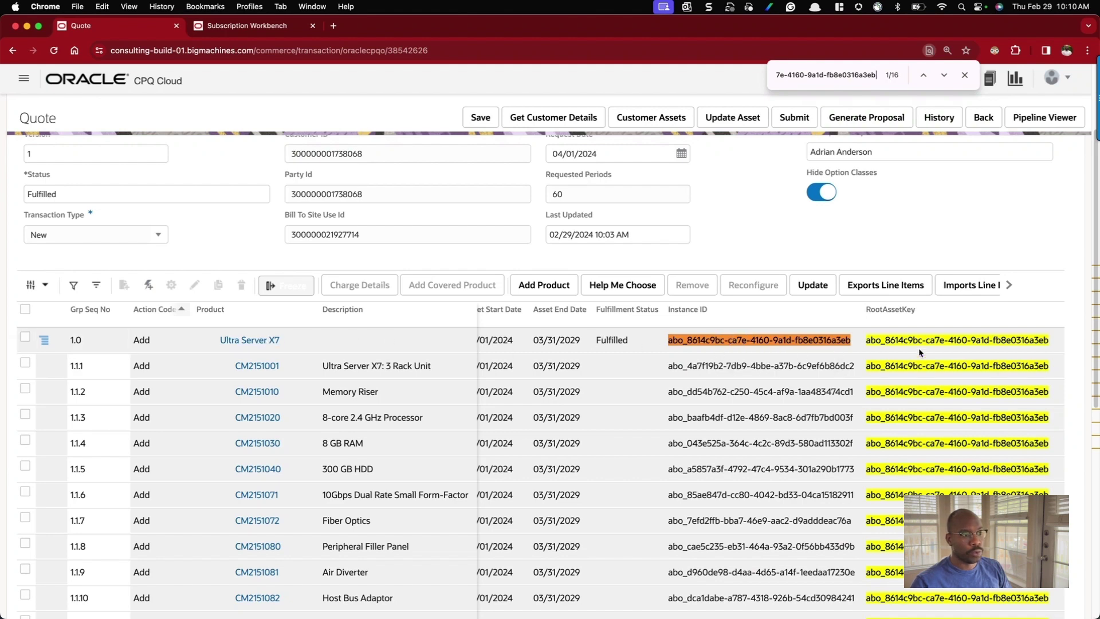
scroll(918, 342, down, 3)
scroll(545, 152, up, 5)
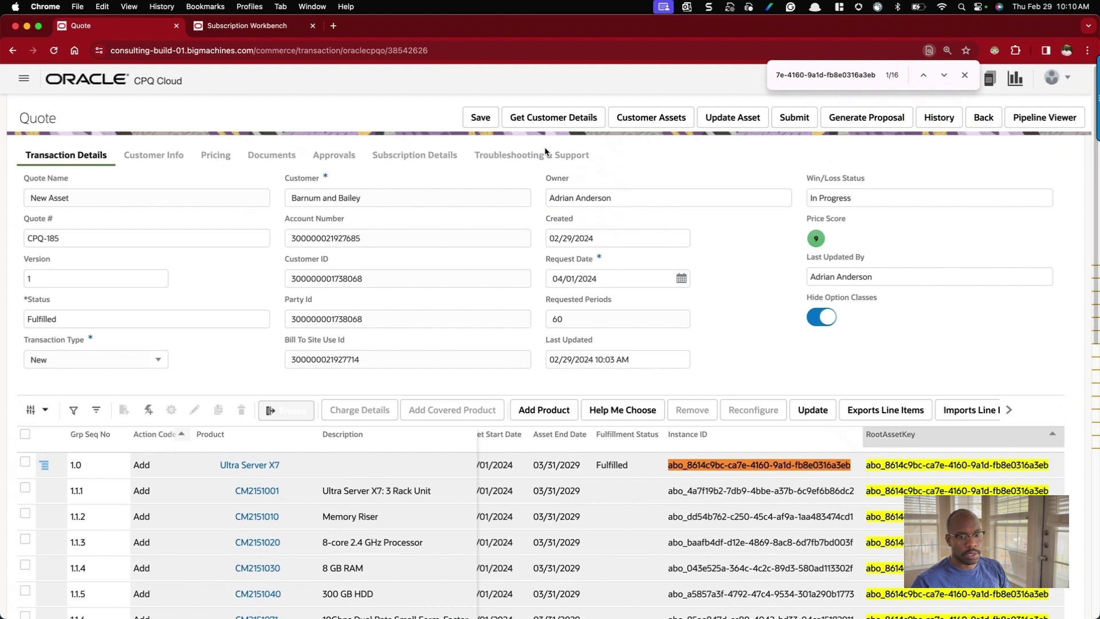
Check the asset's start and end dates in the Subscription Workbench, and start modifying the Ultra Server X7.
click(255, 24)
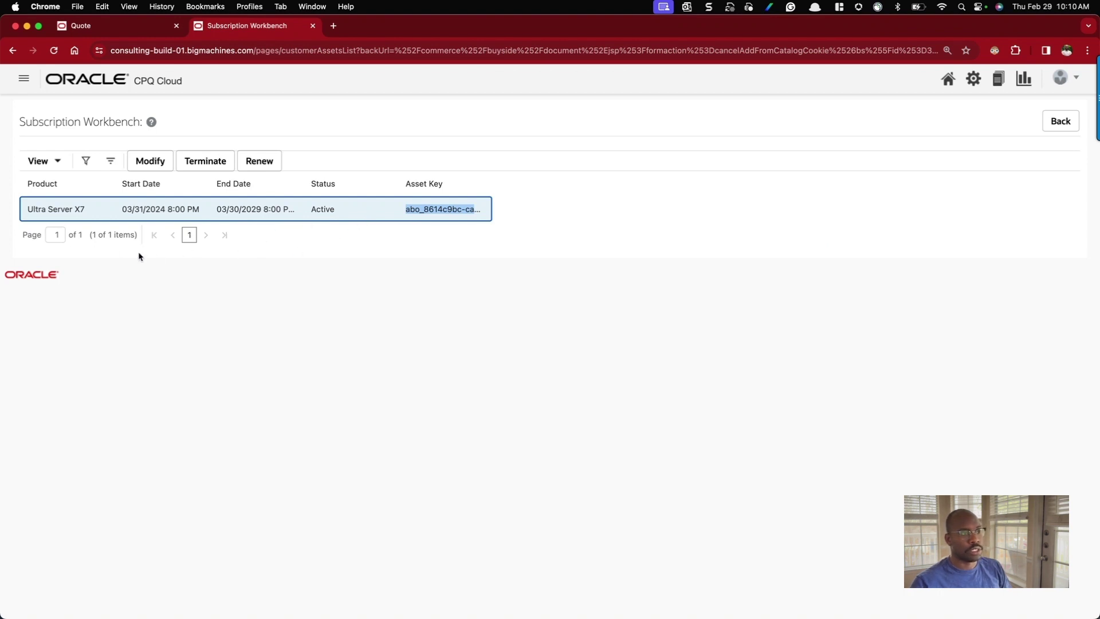
double_click(150, 210)
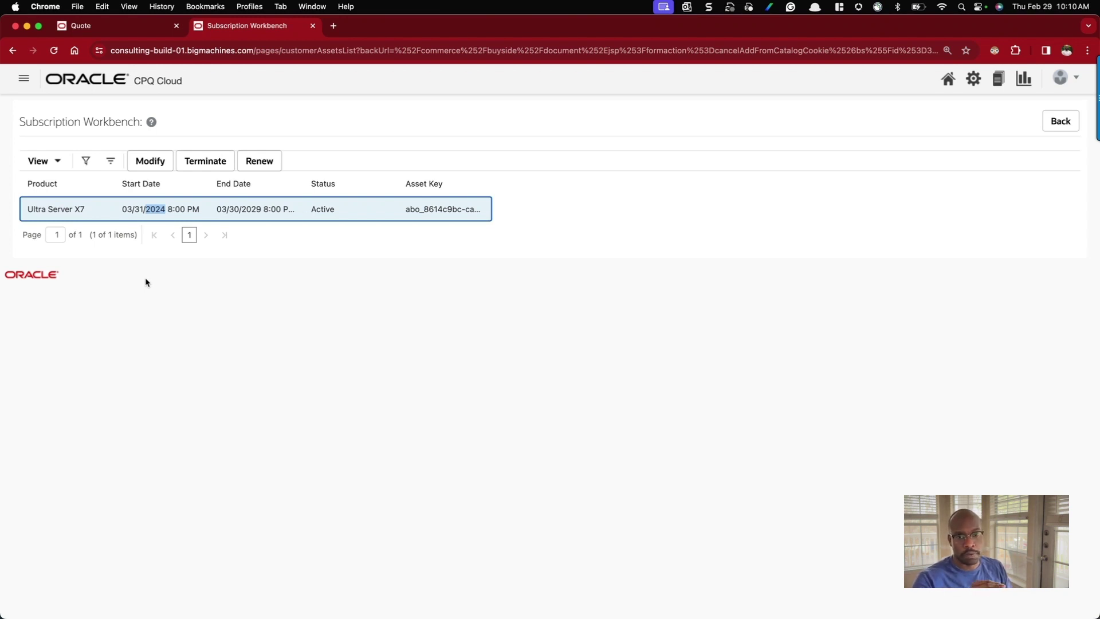
drag(264, 210, 267, 210)
click(142, 162)
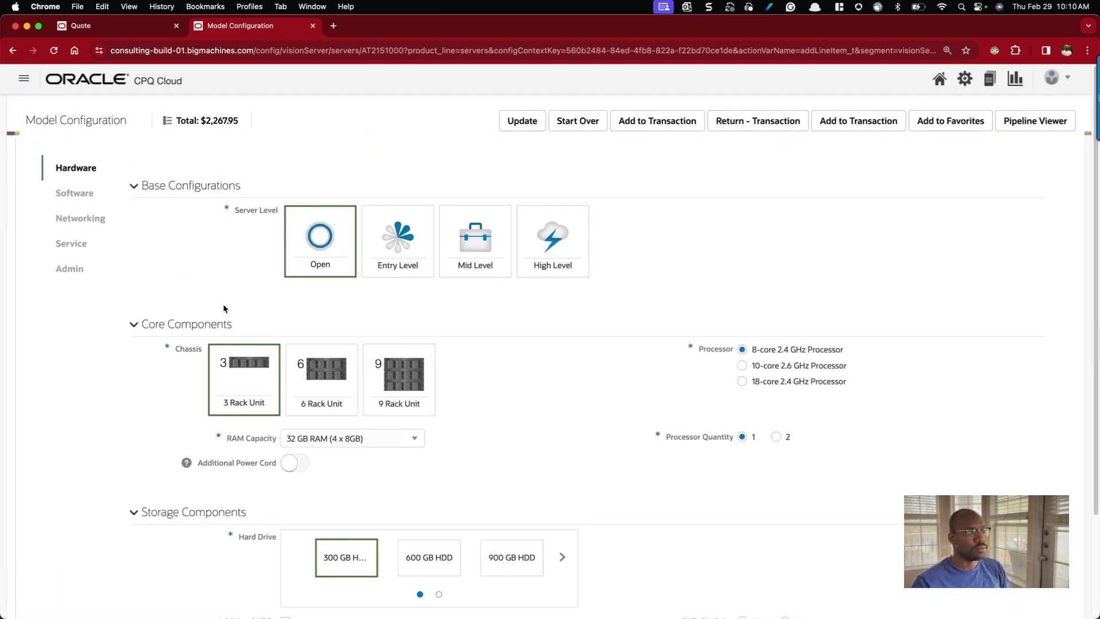
Configure the hardware with the 9 Rack Unit chassis and the 18-core 2.4 GHz processor, and adjust the RAM capacity and storage options.
click(418, 390)
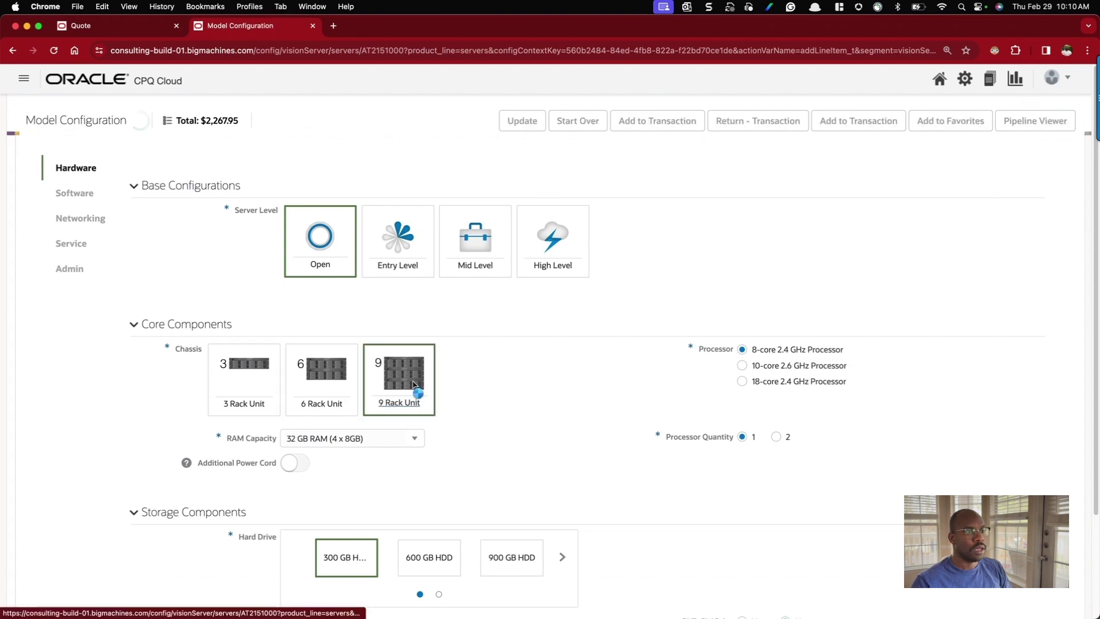
click(741, 382)
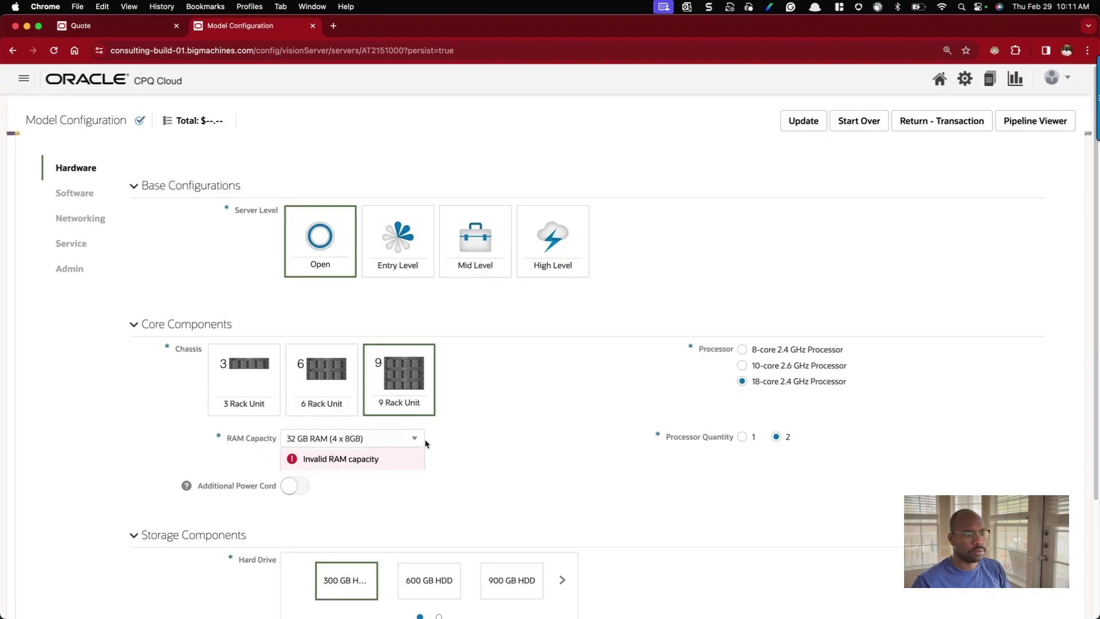
scroll(344, 401, down, 3)
click(349, 287)
click(343, 415)
click(298, 348)
click(848, 337)
click(750, 376)
click(562, 431)
click(429, 431)
scroll(80, 193, up, 3)
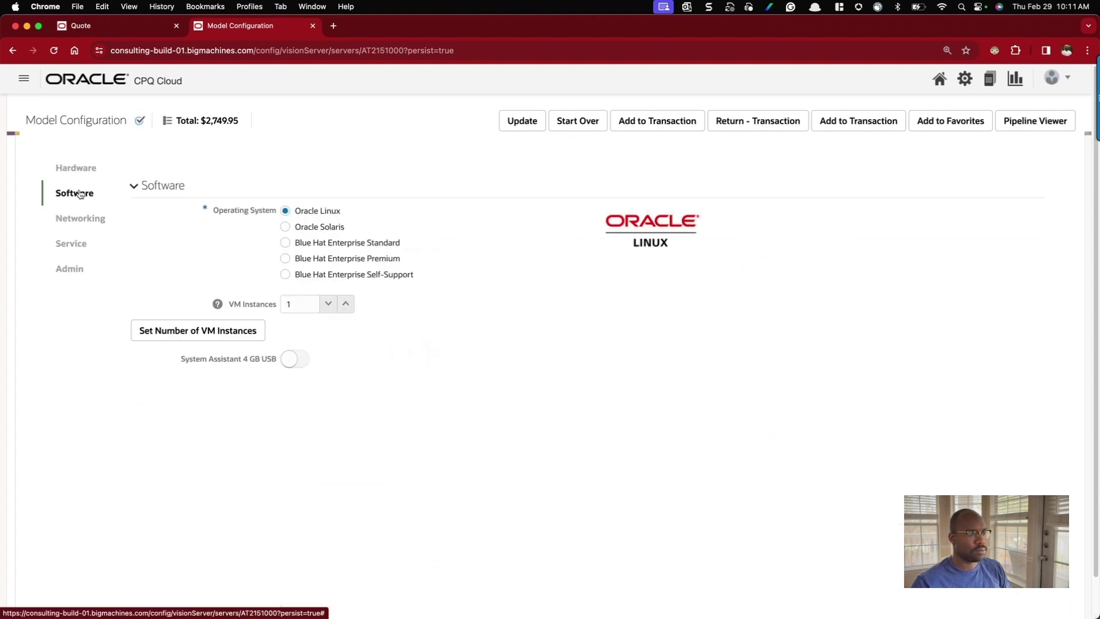
Set the number of VM instances to 5000 in the software configuration.
double_click(304, 303)
text(5000)
click(533, 204)
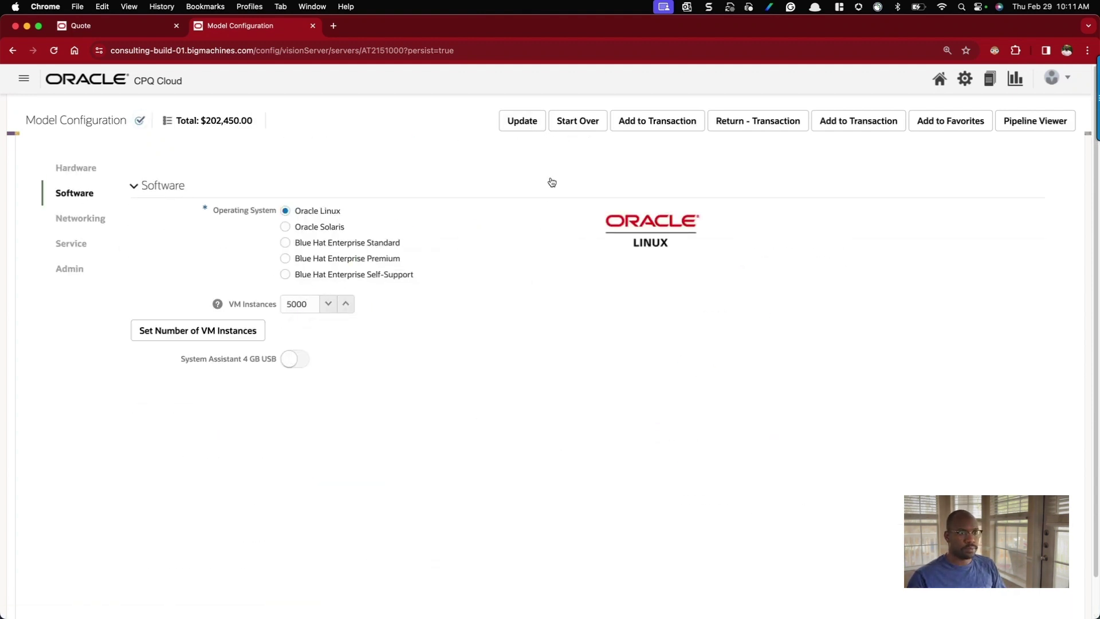
Add the reconfigured Ultra Server X7 to the transaction, and review the action codes of the quote's line items.
click(633, 131)
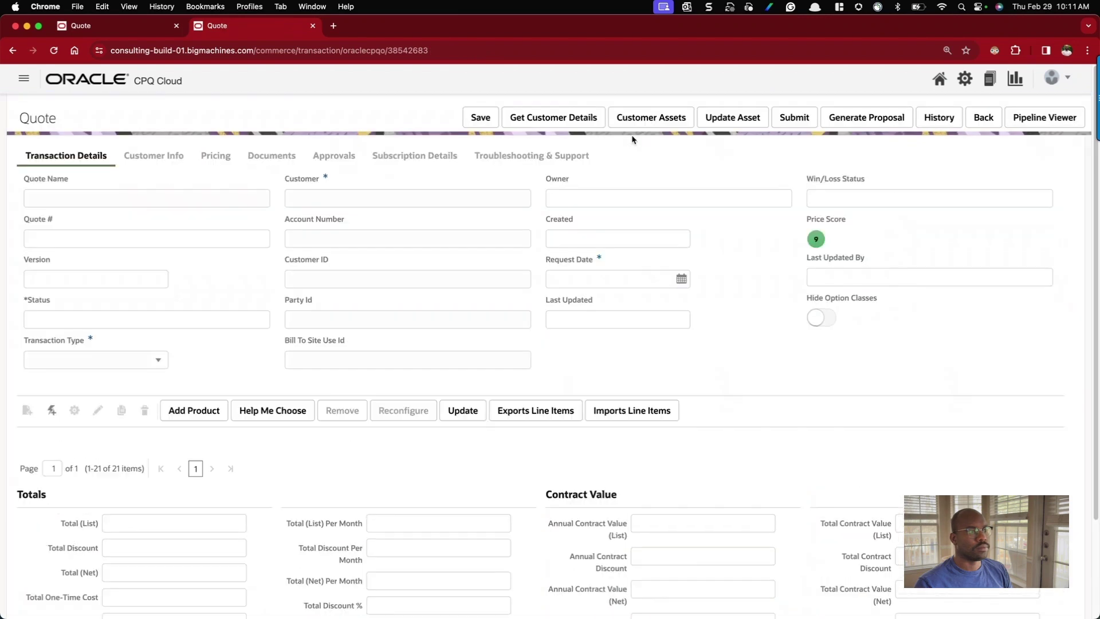
scroll(555, 290, down, 3)
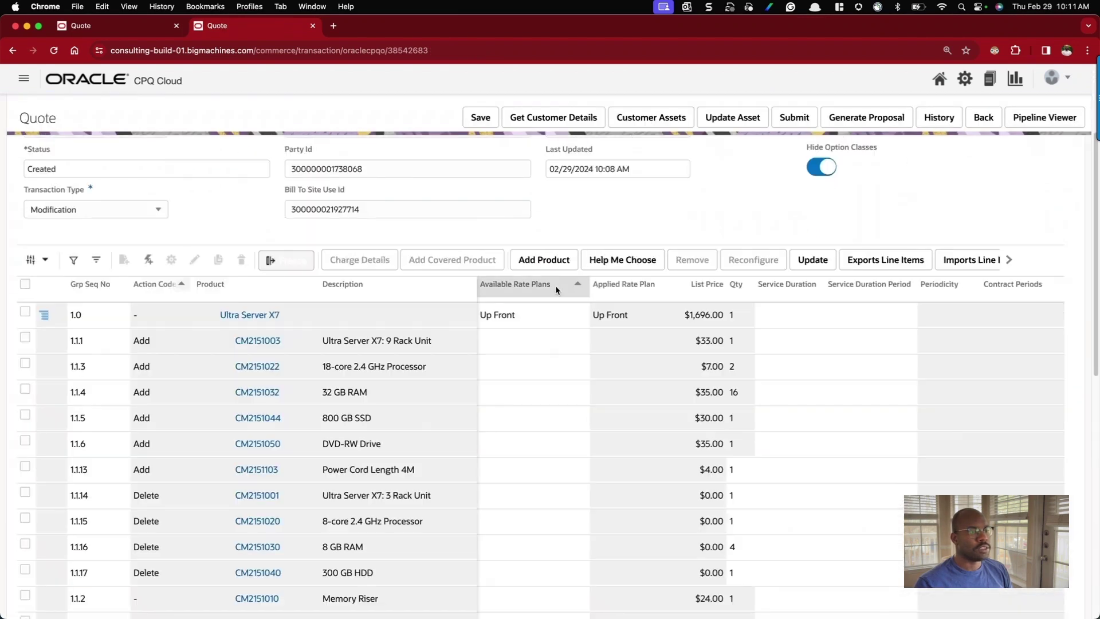
scroll(556, 287, down, 5)
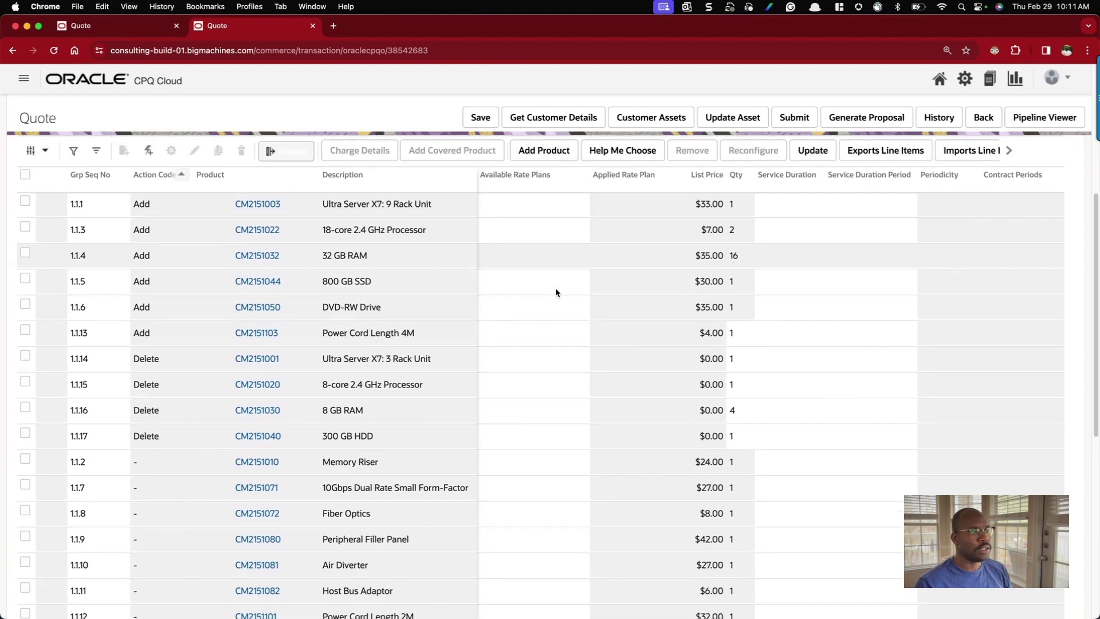
scroll(501, 275, up, 2)
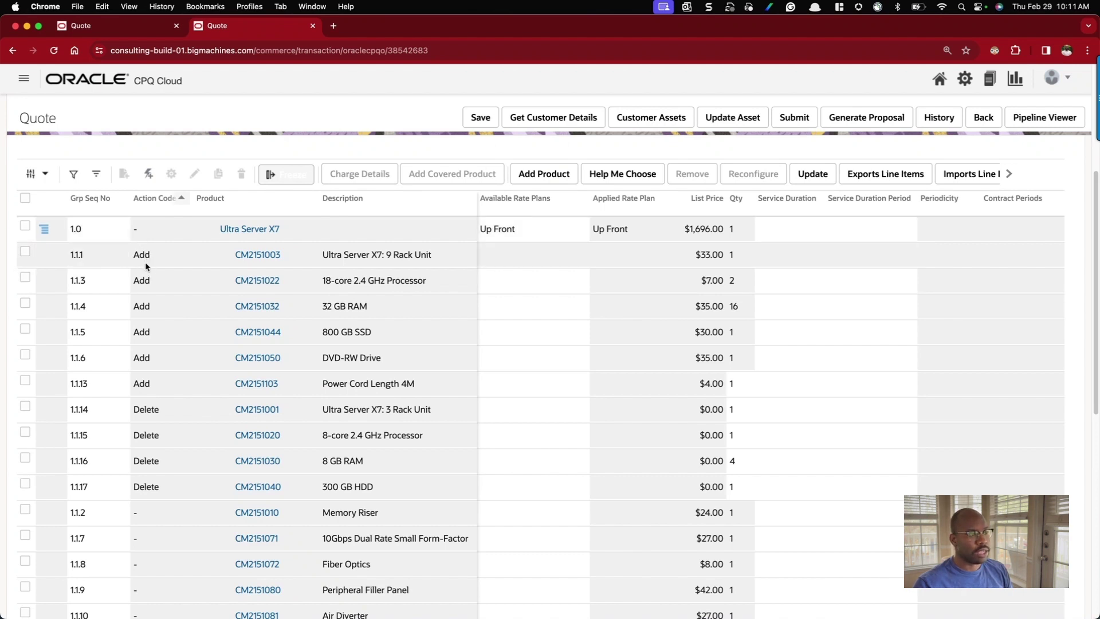
scroll(164, 430, down, 1)
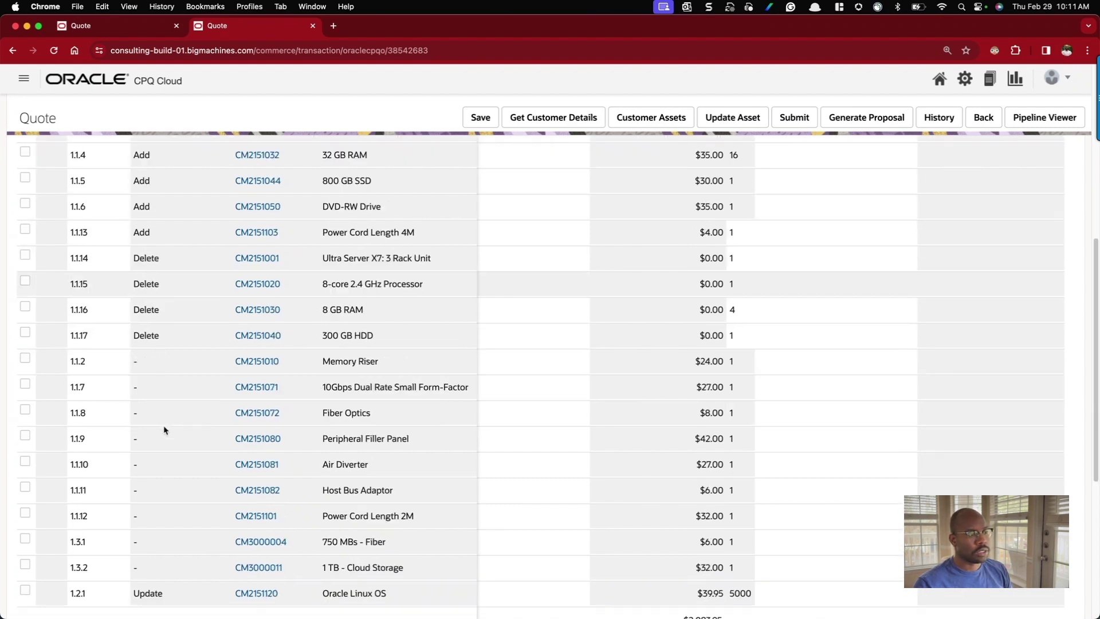
scroll(164, 430, down, 4)
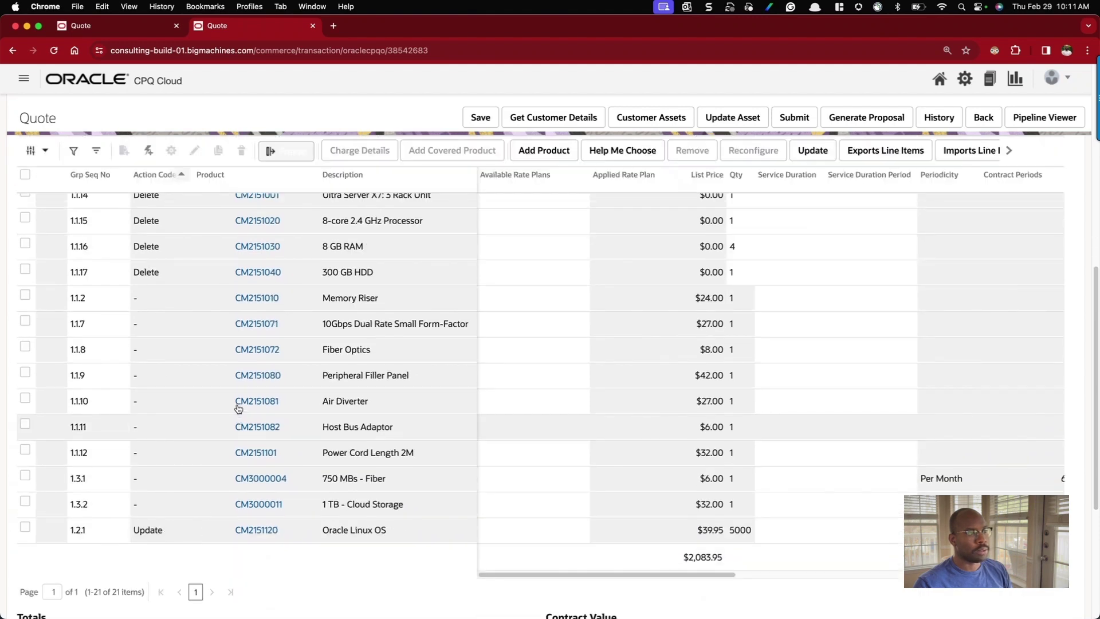
scroll(235, 401, up, 5)
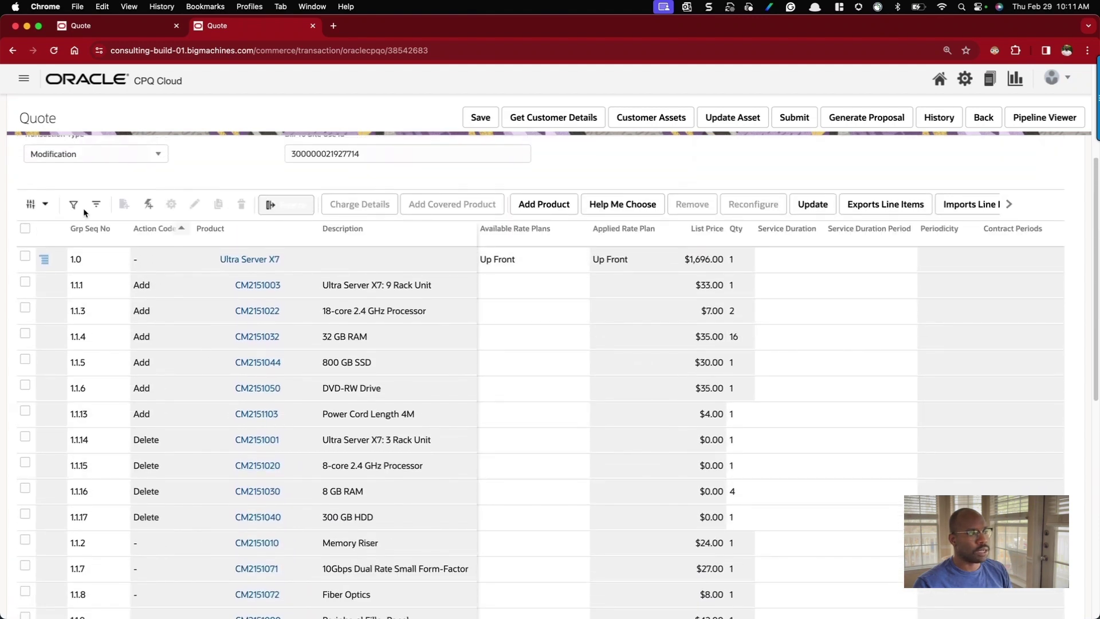
Filter the line items to those whose Action Code equals Add, and check their request, asset start and asset end dates.
click(96, 205)
click(386, 315)
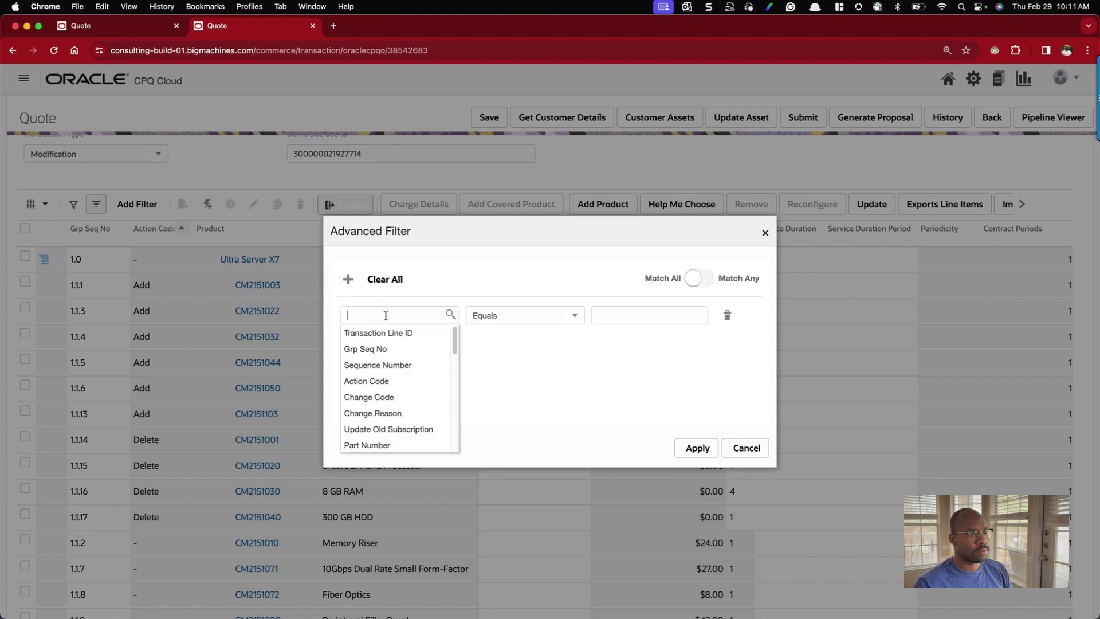
click(396, 381)
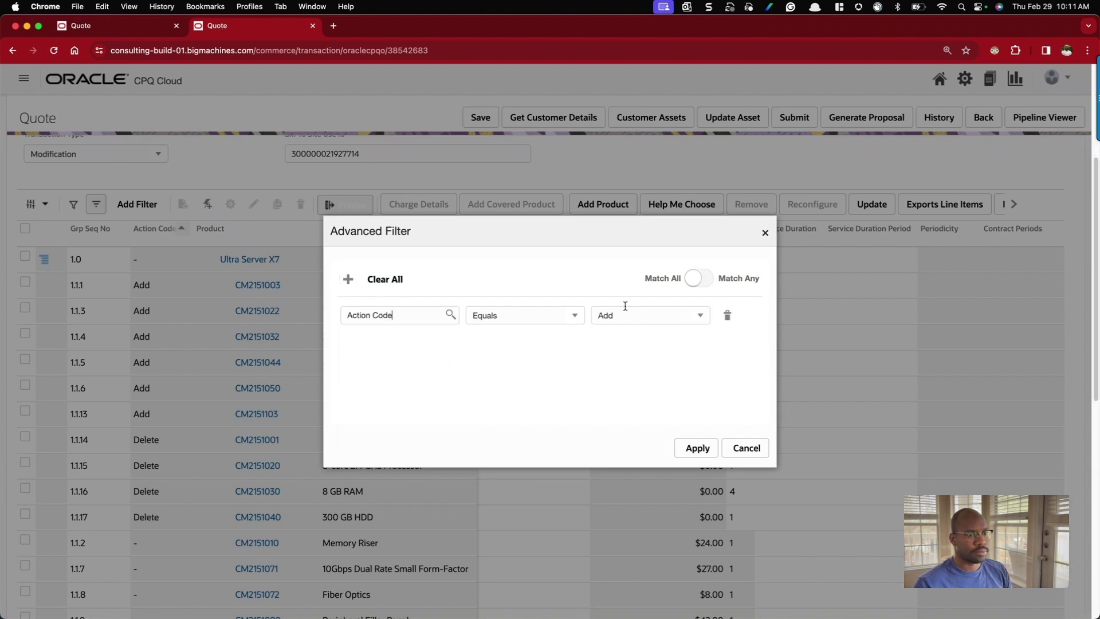
click(699, 317)
click(700, 317)
click(696, 448)
scroll(559, 324, right, 10)
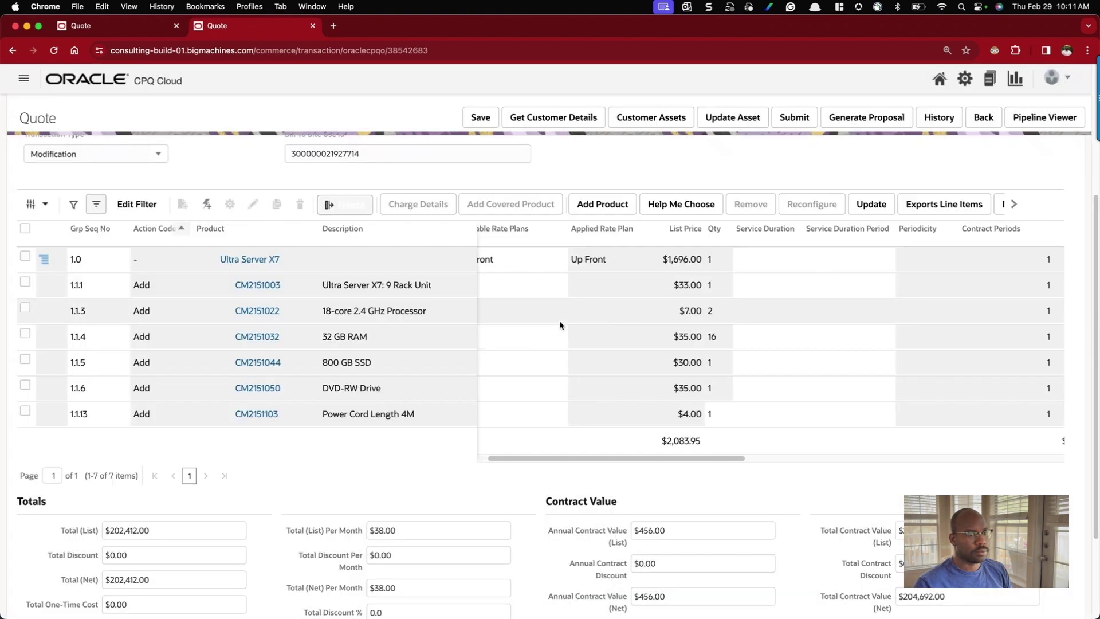
scroll(560, 325, right, 8)
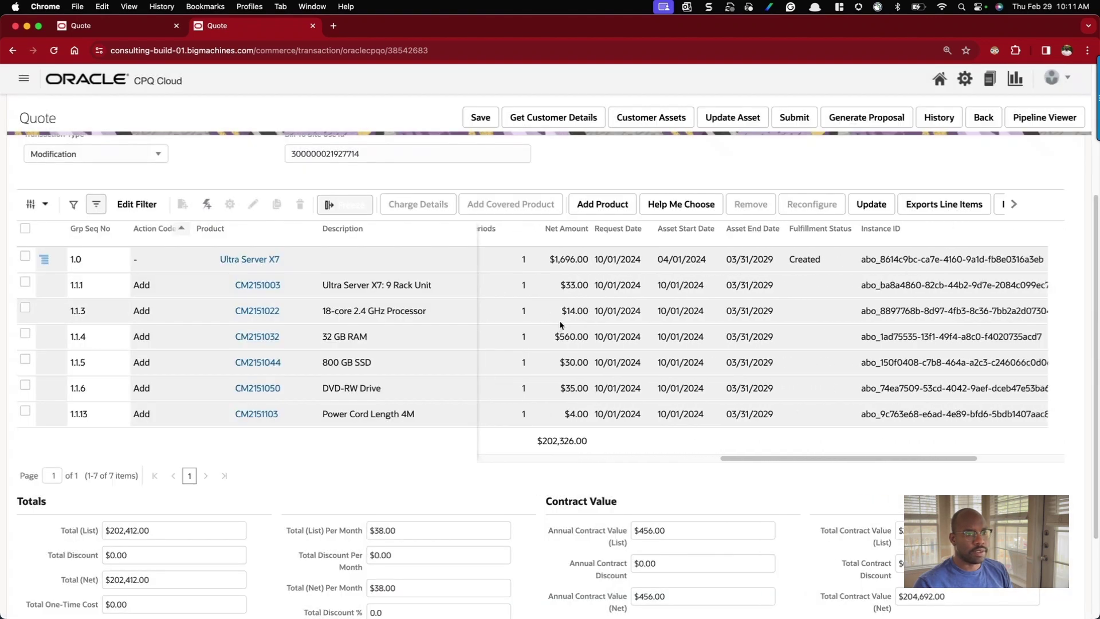
scroll(559, 321, left, 2)
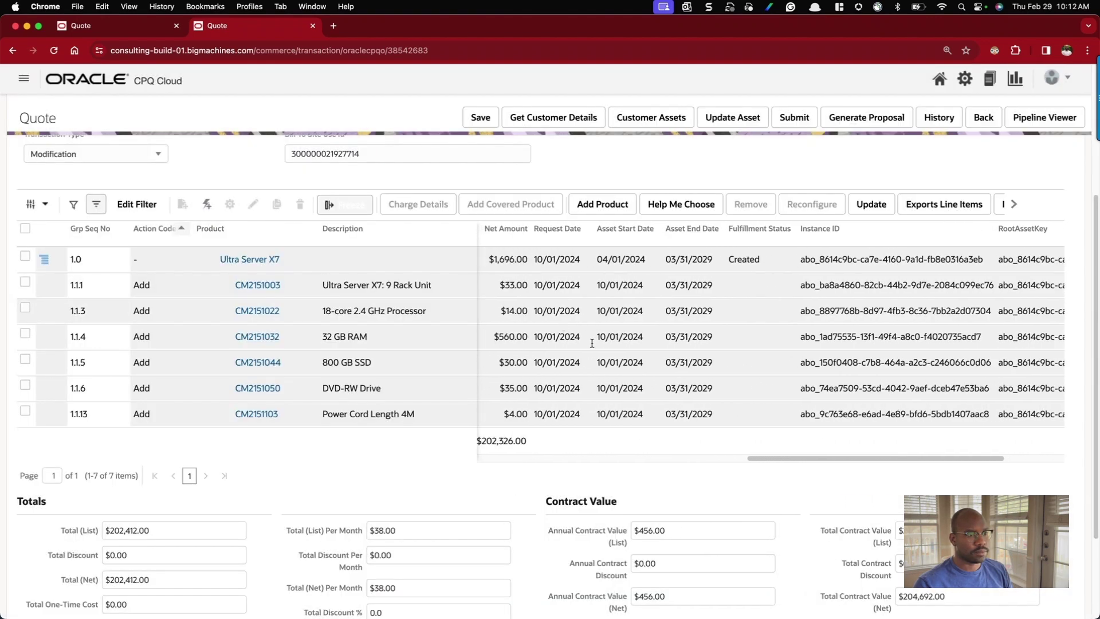
drag(784, 459, 798, 457)
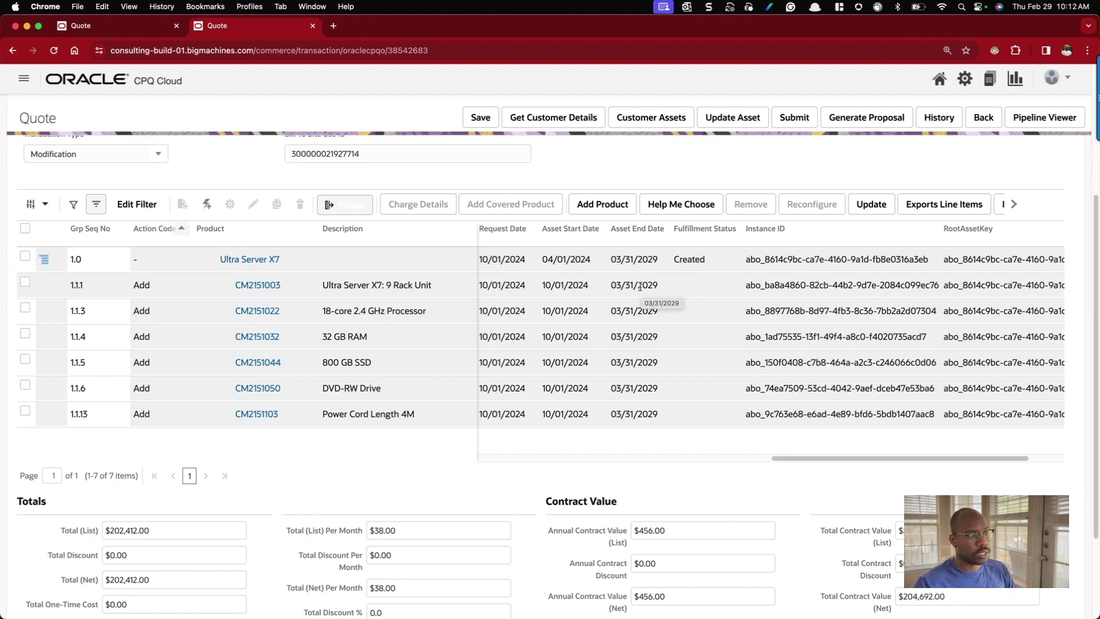
Change the line item filter to Action Code equals Delete to examine the removed components' asset dates.
click(139, 205)
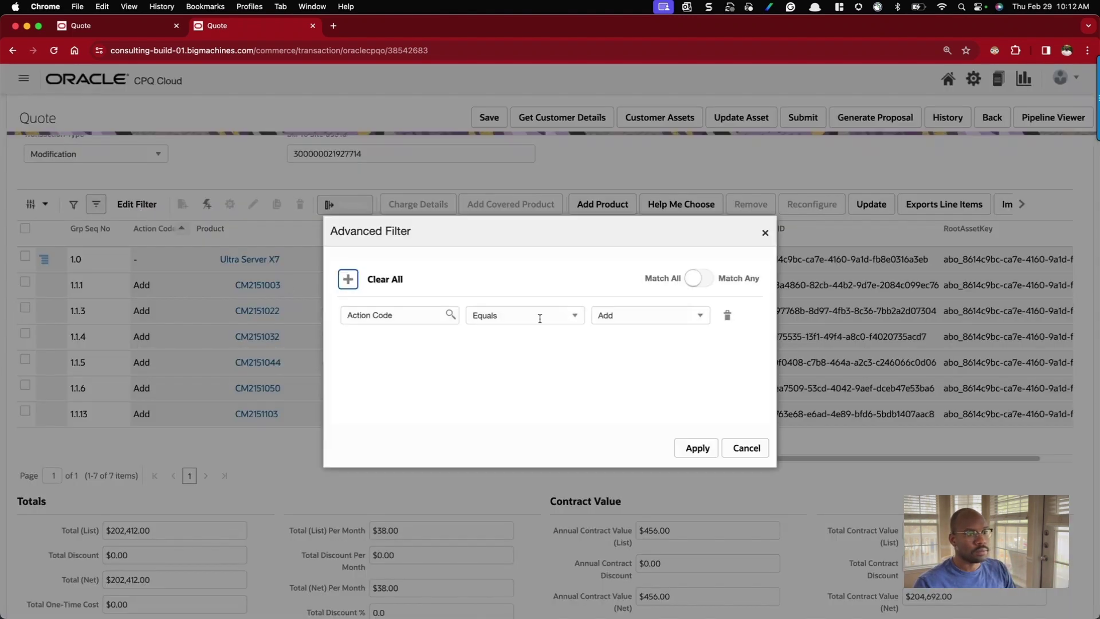
click(645, 317)
click(630, 353)
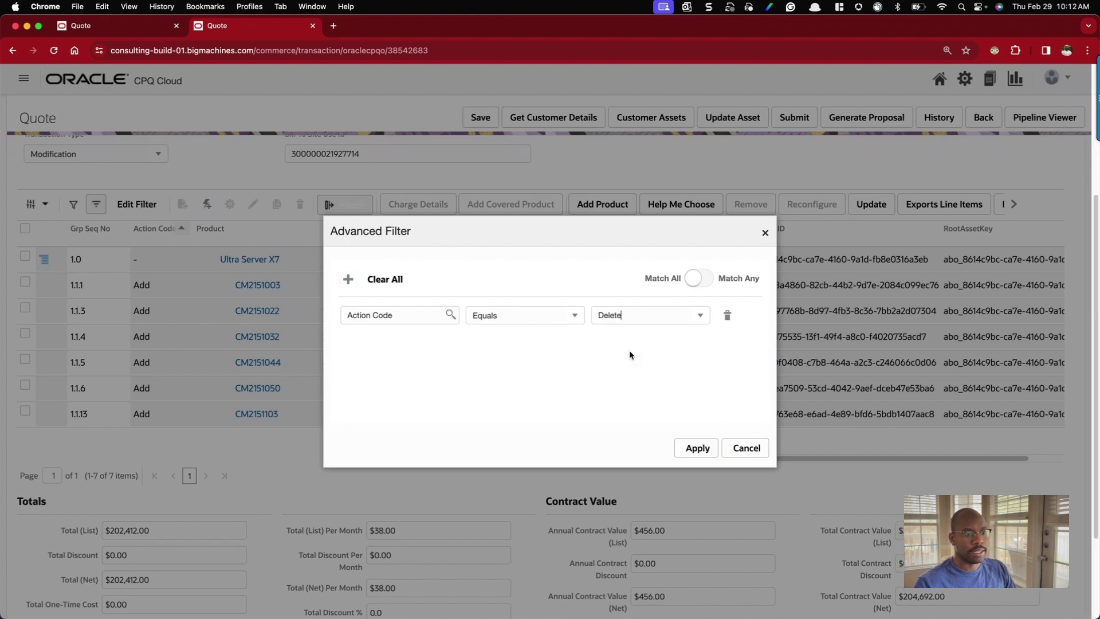
click(693, 447)
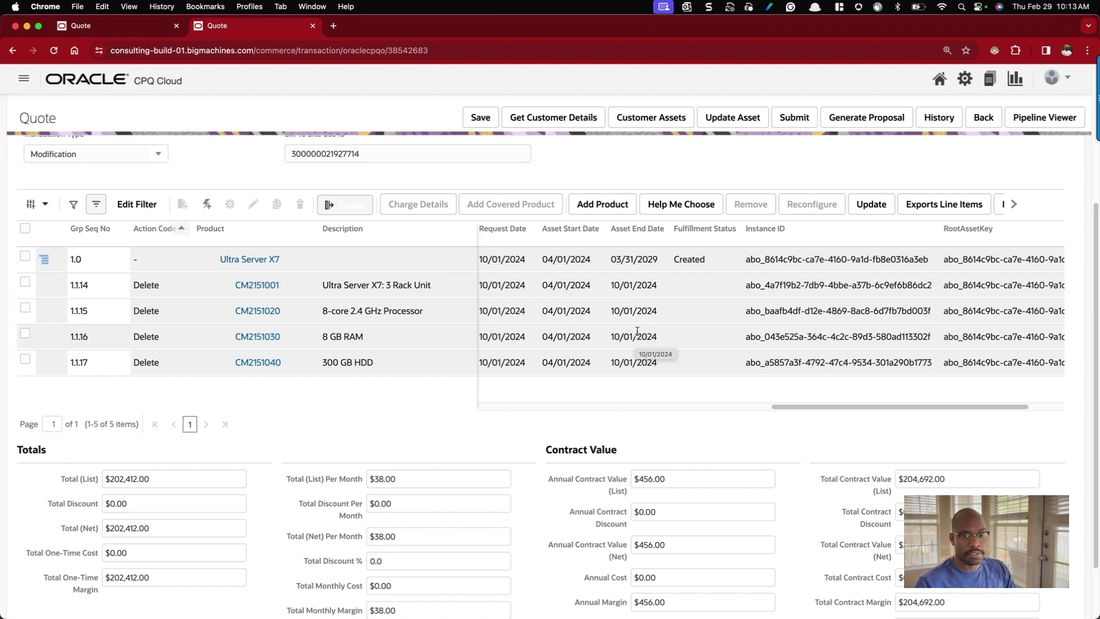
Change the line item filter to Action Code equals Update, and check the Oracle Linux OS line's list price and quantity.
click(141, 207)
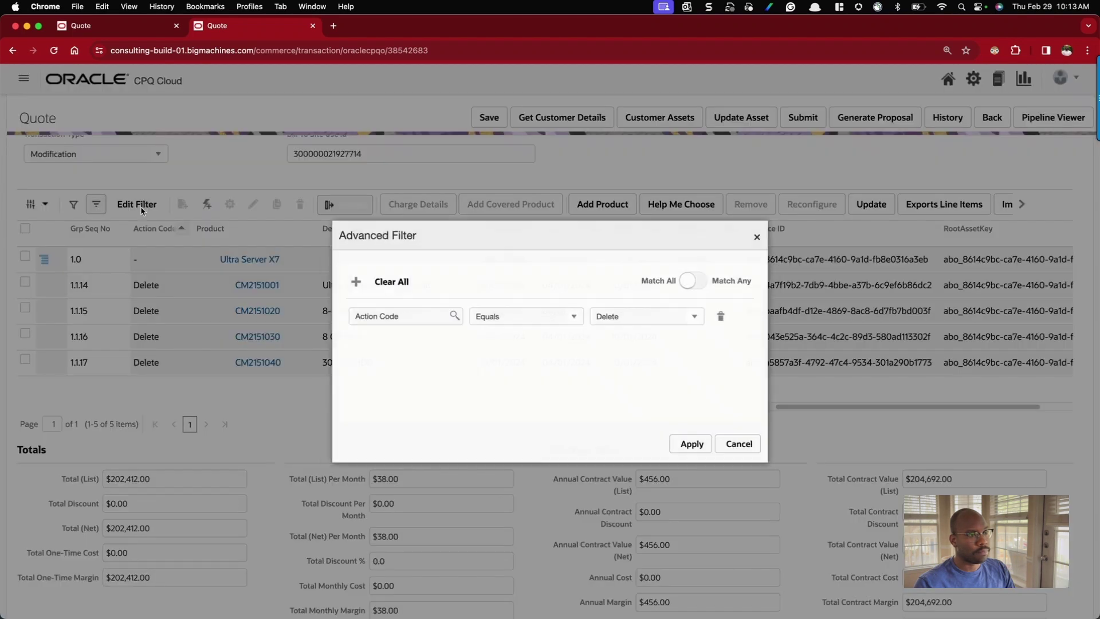
click(696, 317)
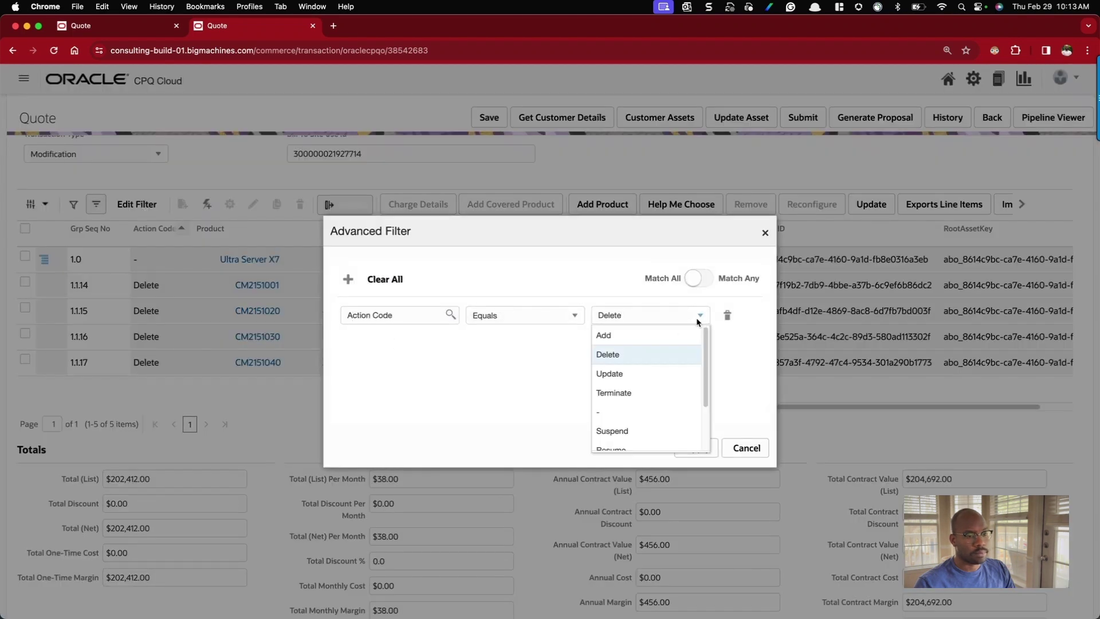
click(621, 377)
click(697, 446)
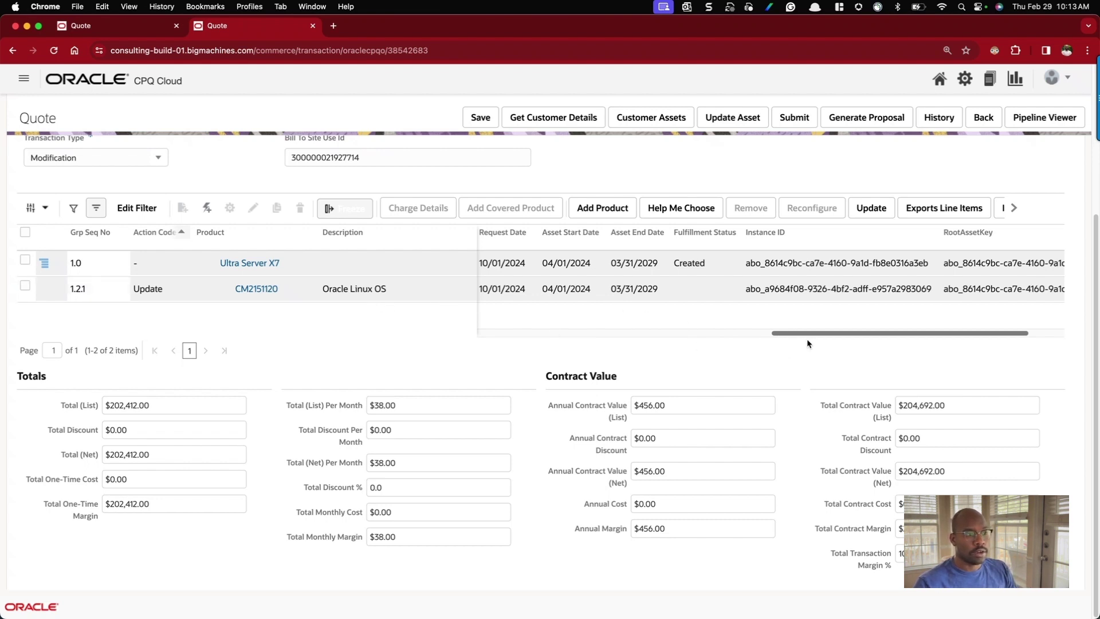
drag(824, 335, 539, 337)
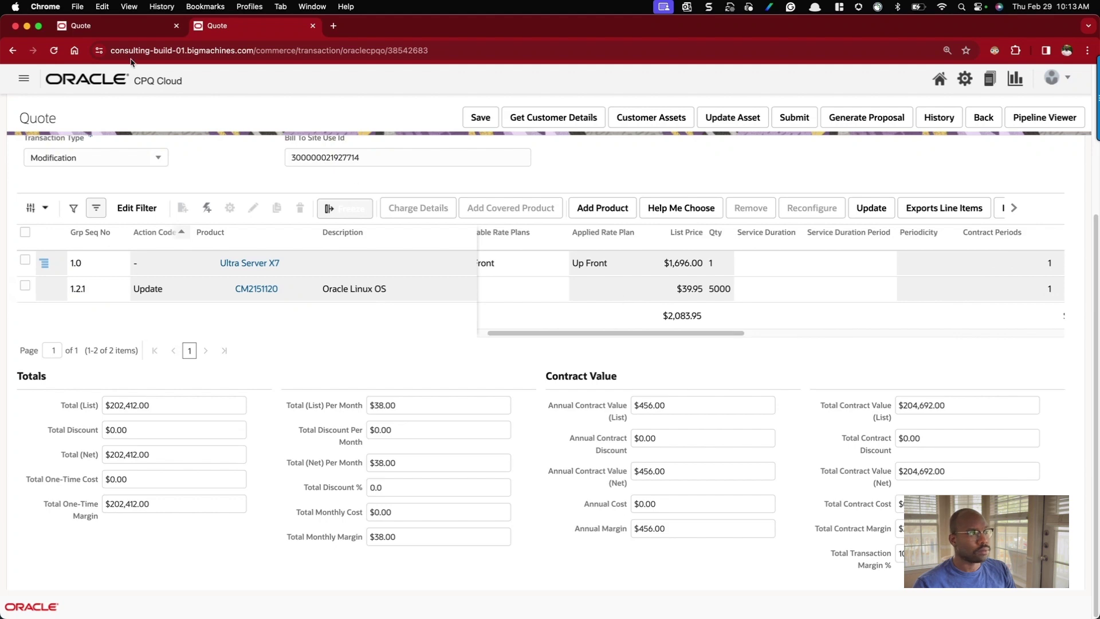
Compare the Oracle Linux OS price and quantity with the original New Asset quote, and check its asset dates in the modification quote.
click(122, 38)
scroll(404, 427, down, 4)
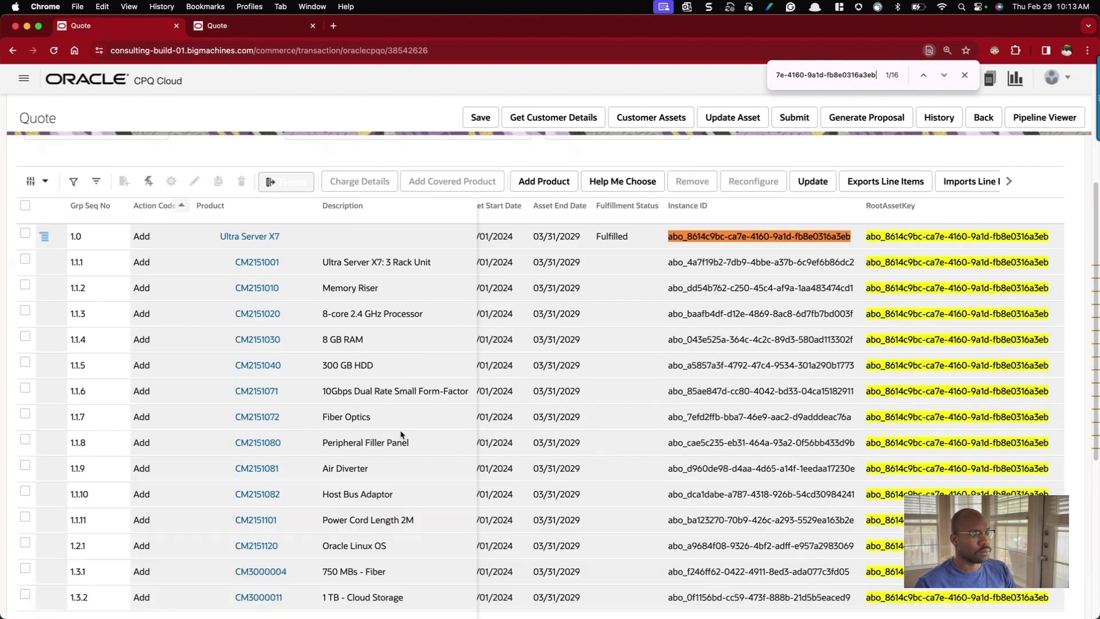
scroll(410, 424, down, 3)
scroll(407, 423, up, 1)
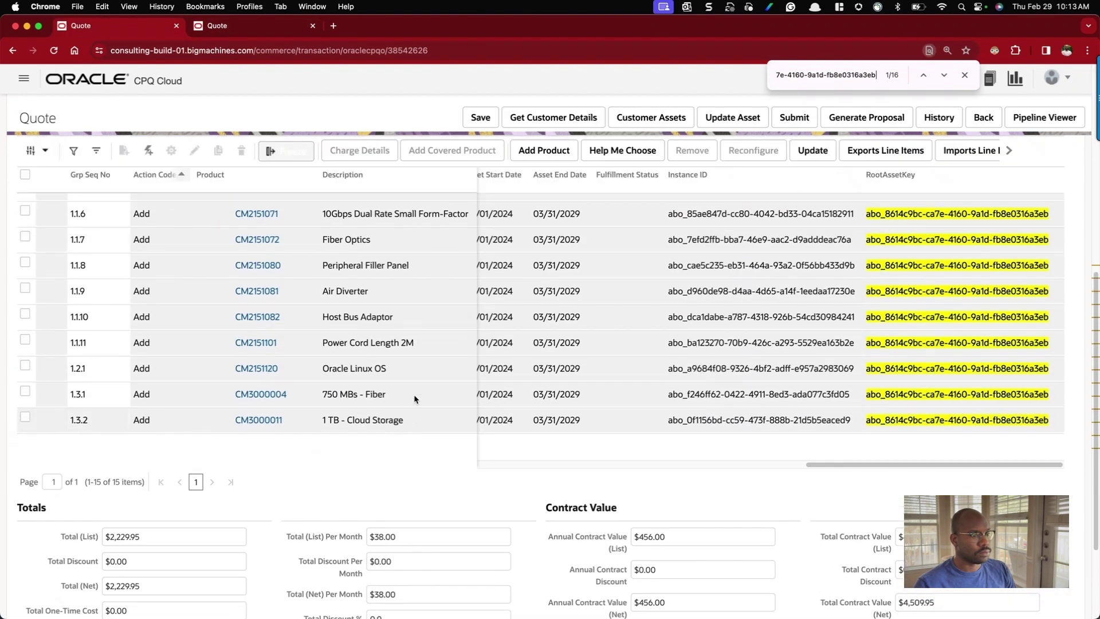
scroll(520, 369, left, 5)
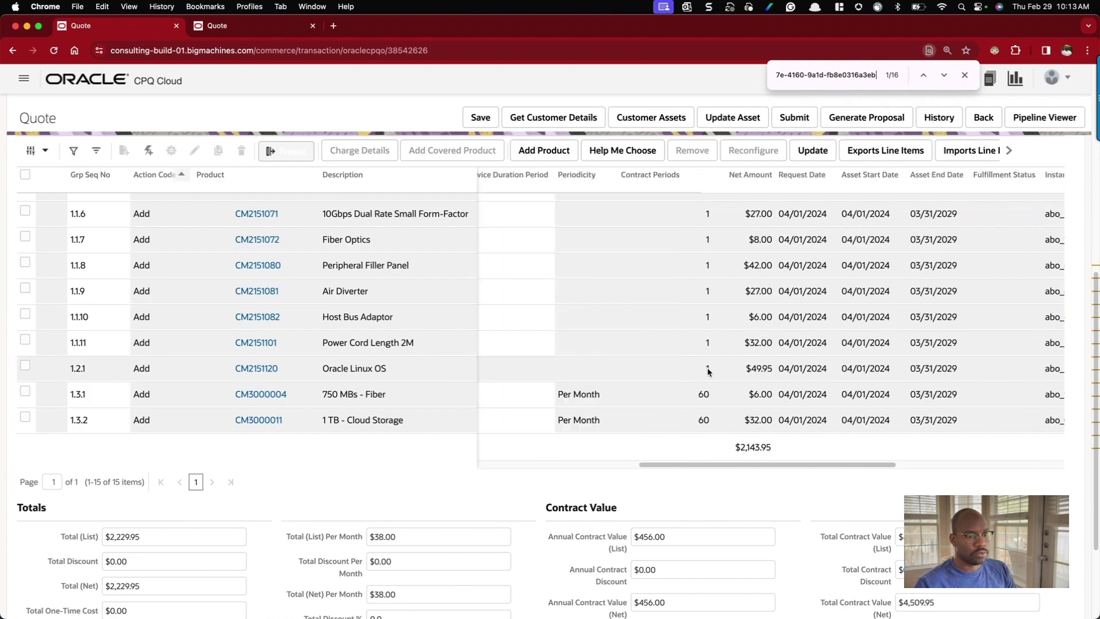
scroll(654, 392, up, 1)
scroll(651, 388, left, 5)
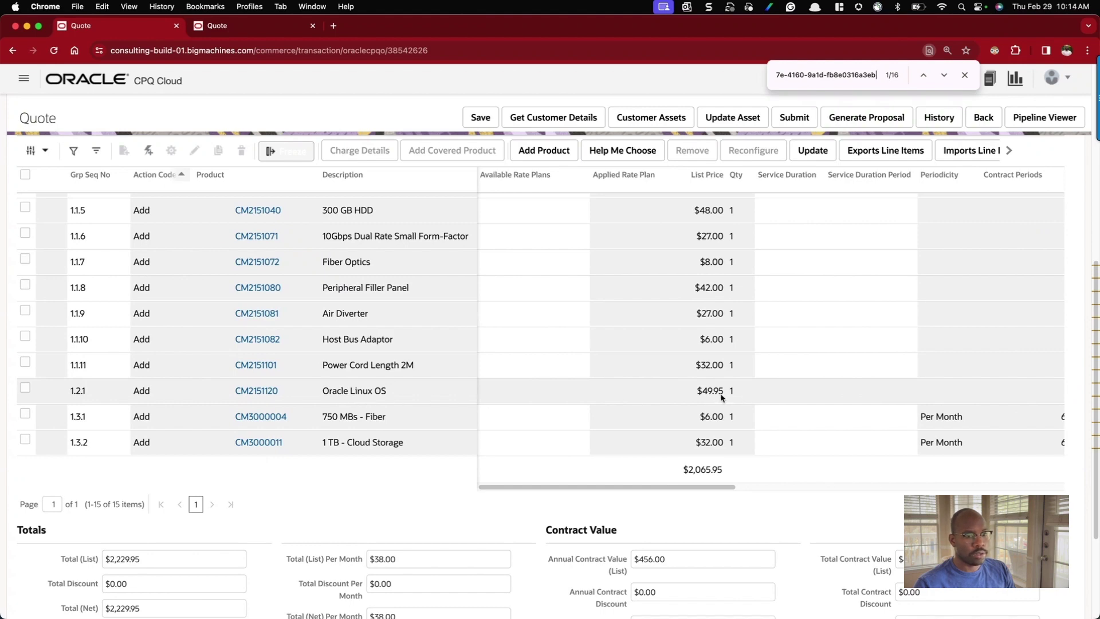
click(222, 29)
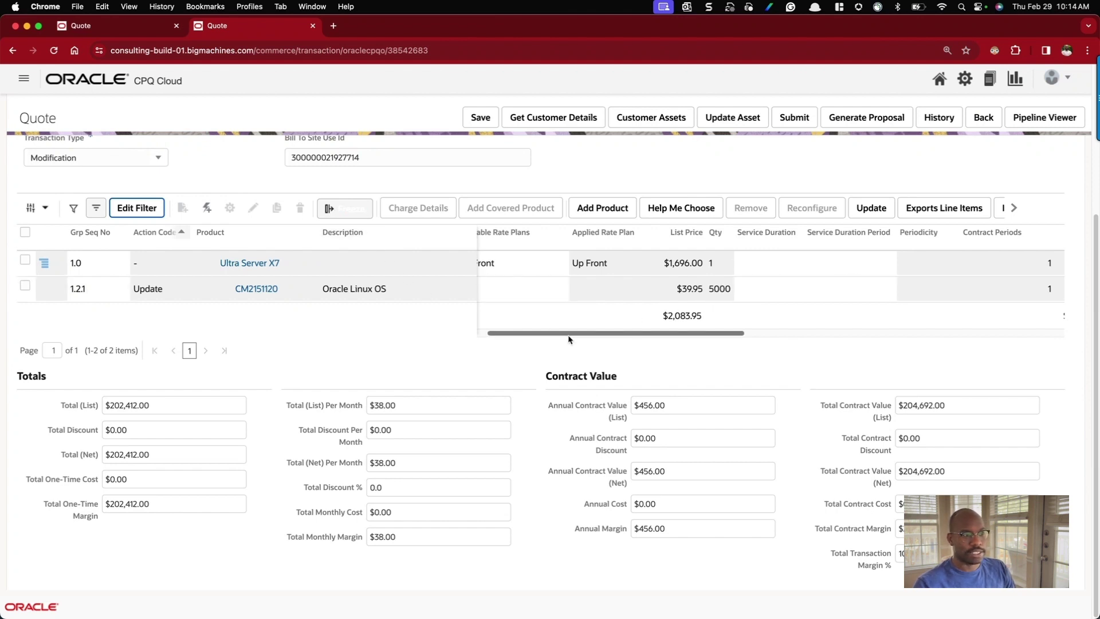
drag(541, 337, 824, 318)
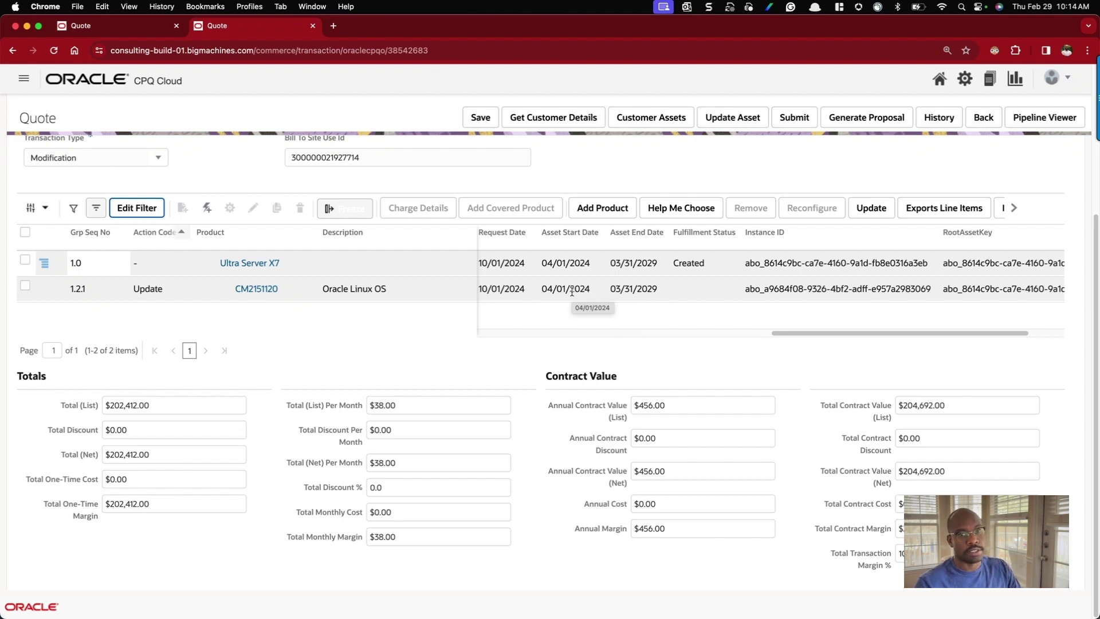
Filter the line items to Action Code equals "-", and check the asset dates and Instance IDs of the unchanged components.
click(136, 207)
click(699, 317)
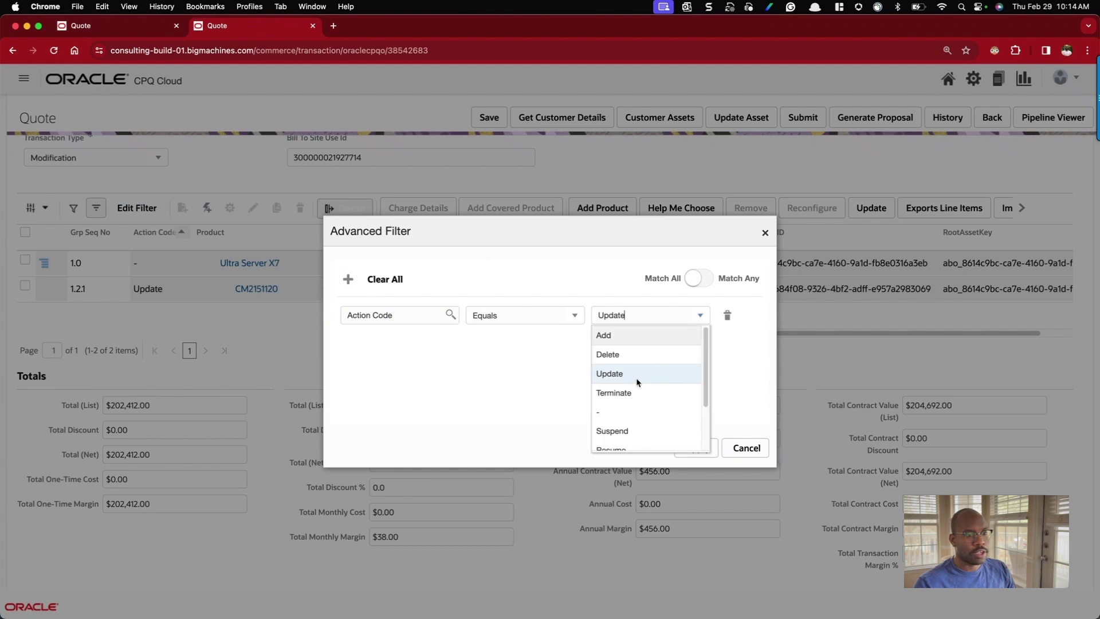
click(609, 413)
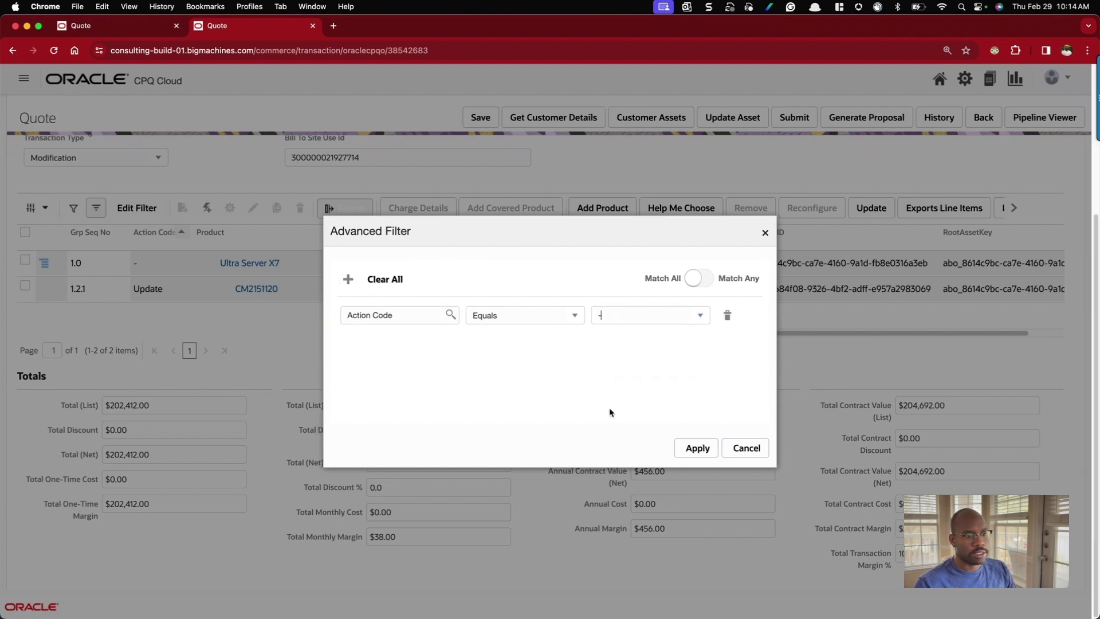
click(685, 444)
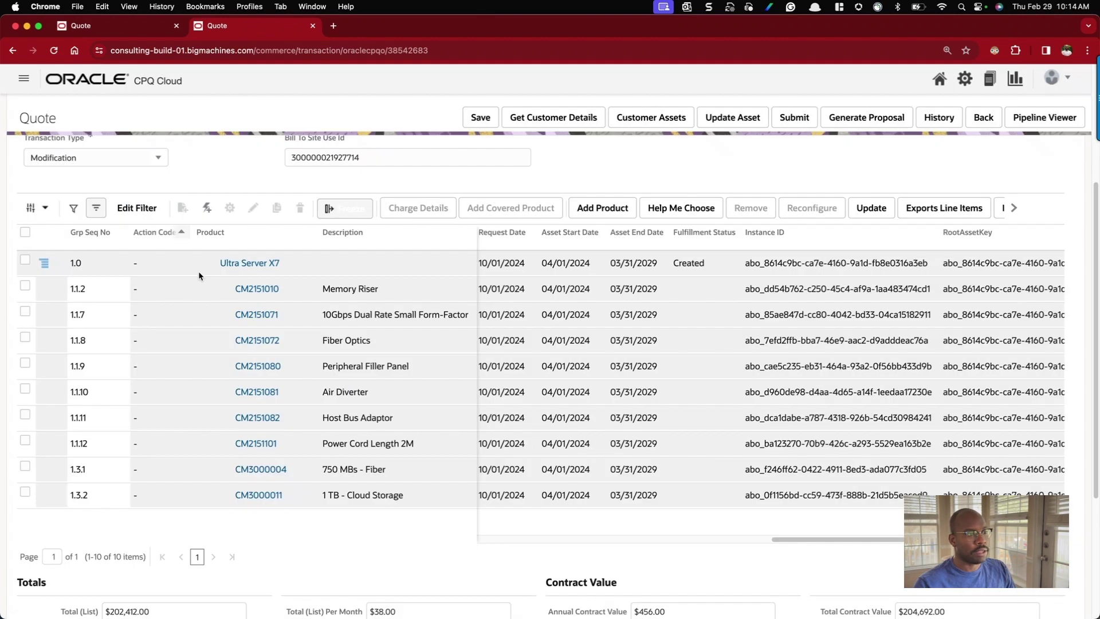
scroll(572, 309, left, 1)
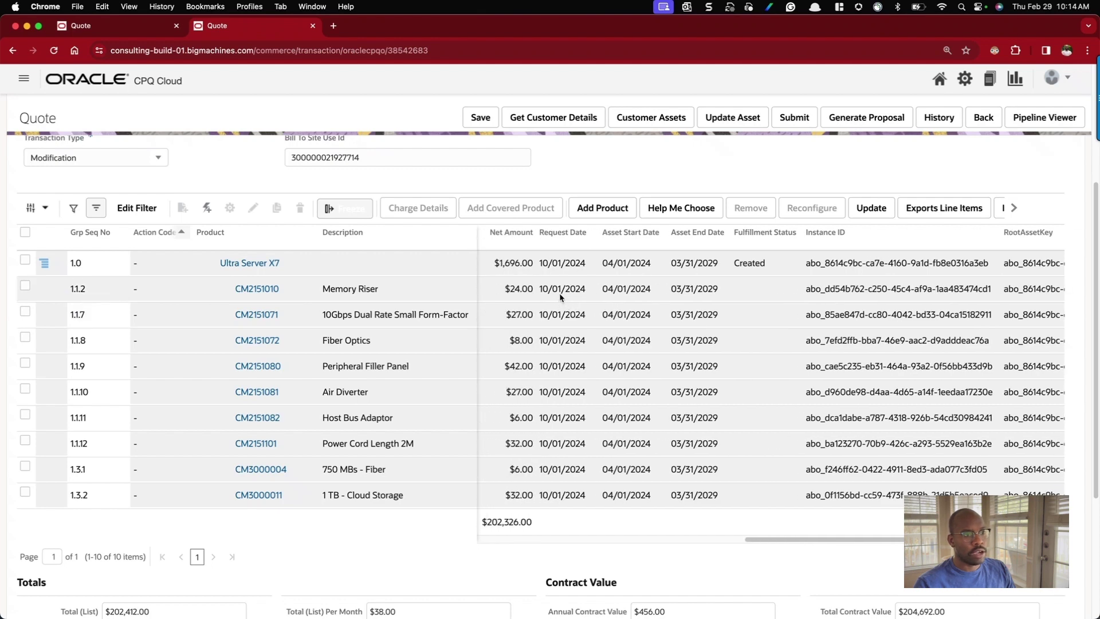
scroll(559, 295, right, 1)
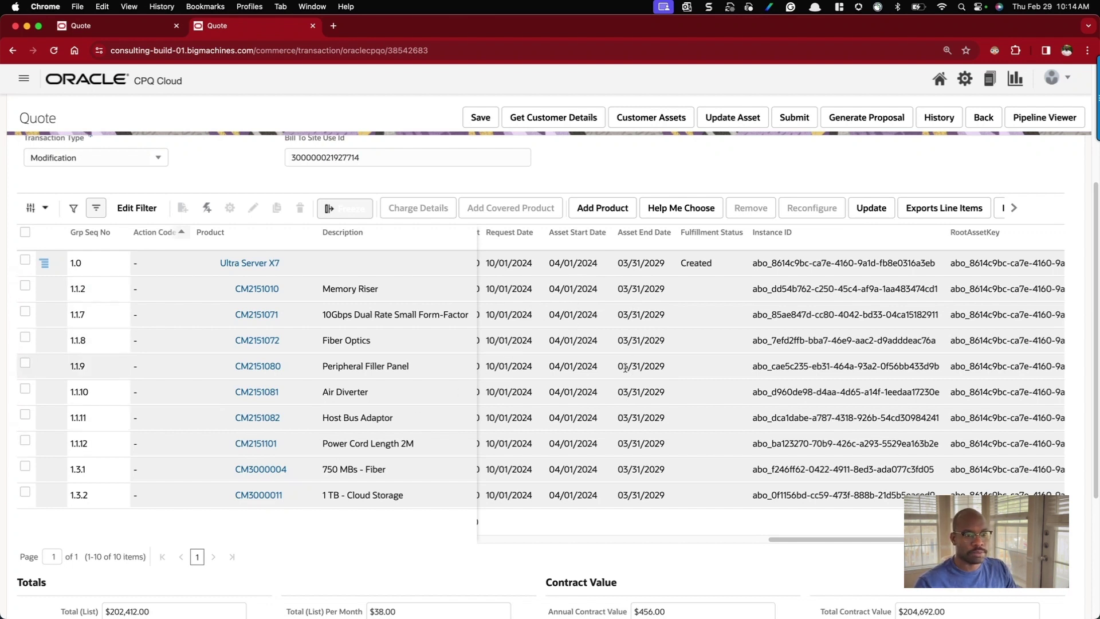
Remove the Action Code filter condition, and review the dates across the full list of line items.
click(130, 209)
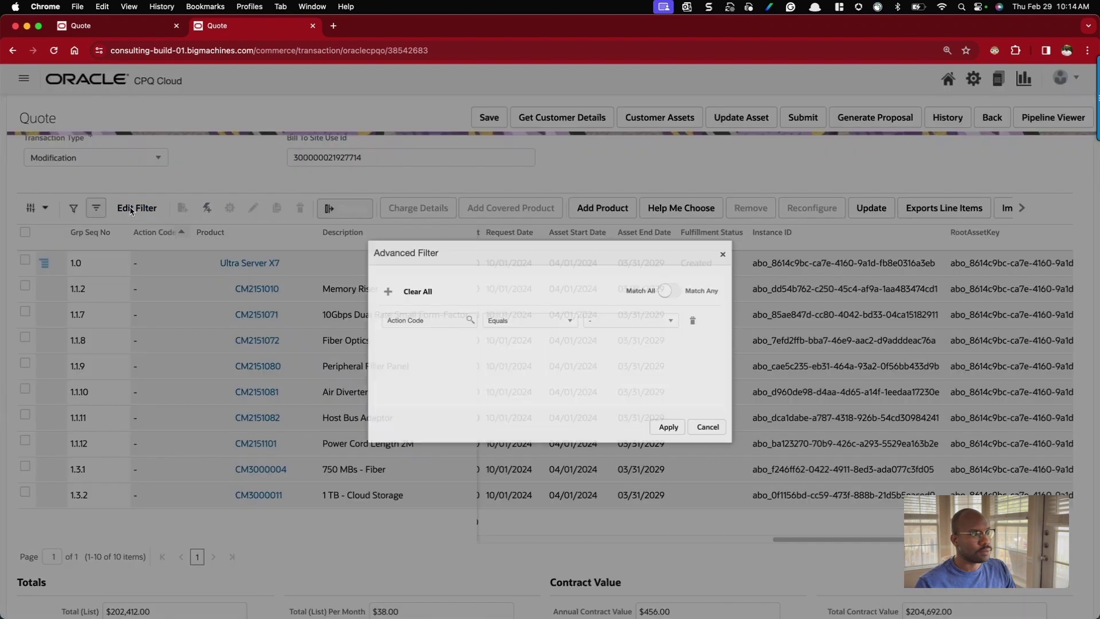
click(727, 316)
click(697, 447)
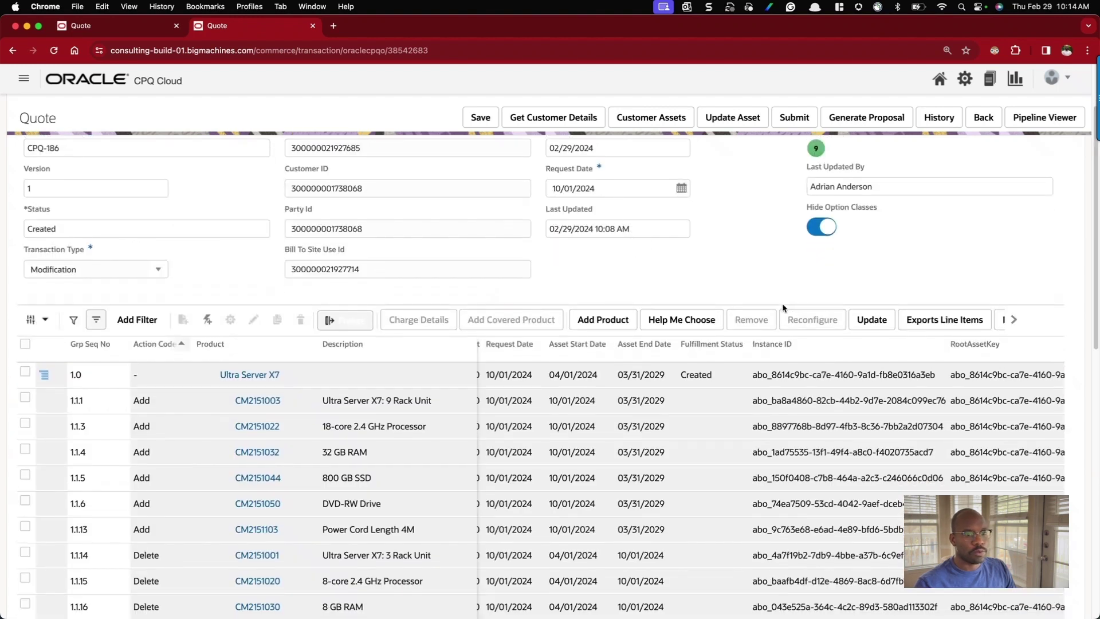
scroll(628, 376, down, 3)
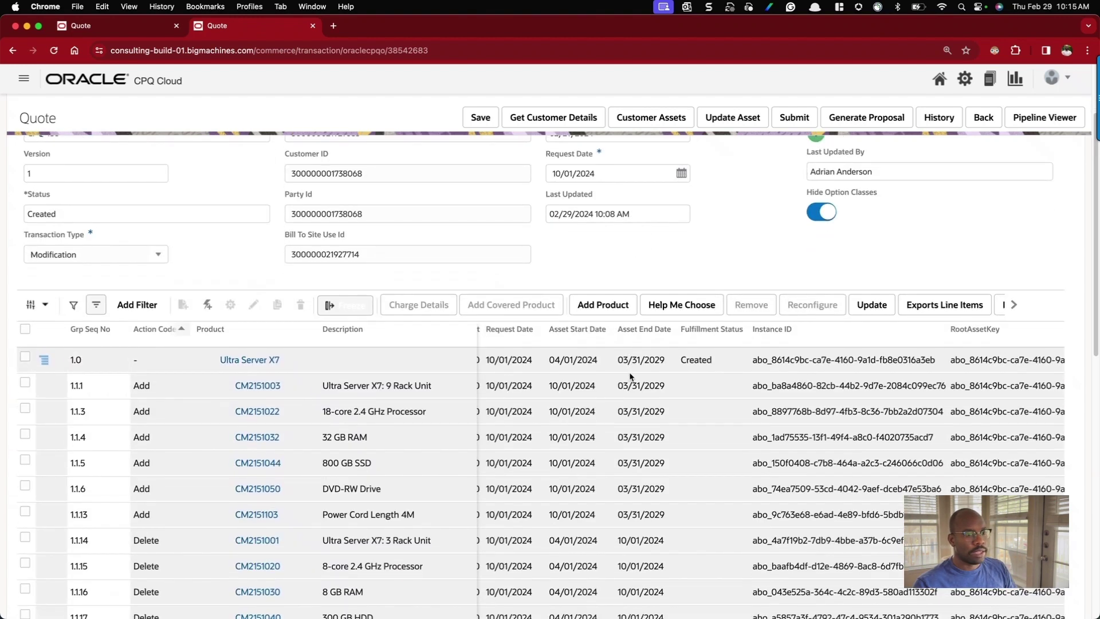
scroll(630, 371, down, 3)
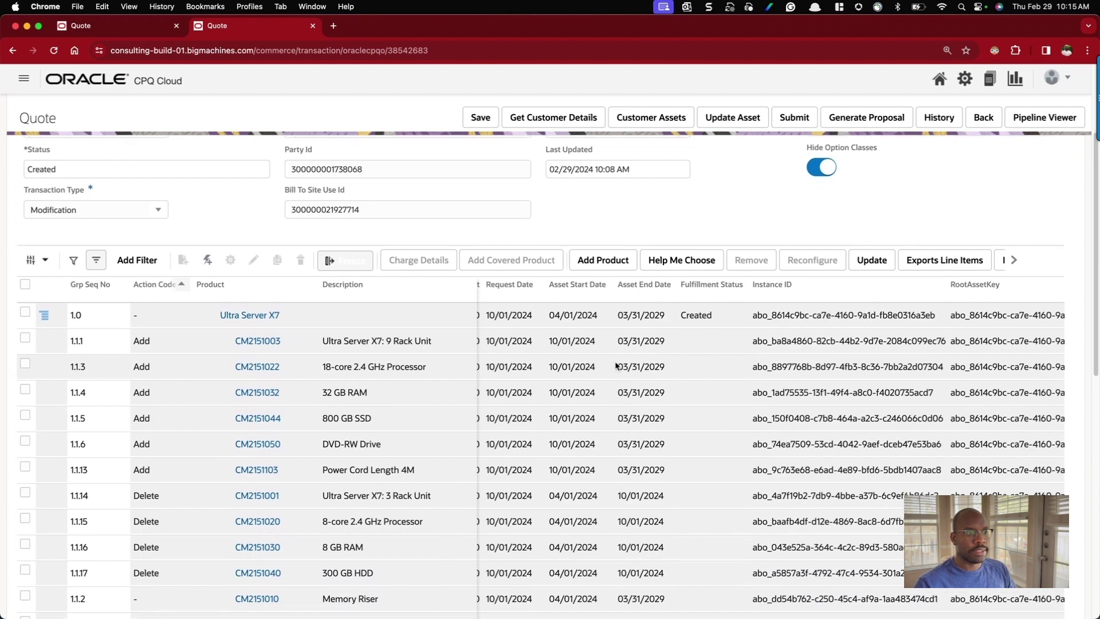
Switch to Visual Studio Code and open "transactionLine Advanced Default Before Formulas.bml" from the transaction line folder.
scroll(617, 366, down, 3)
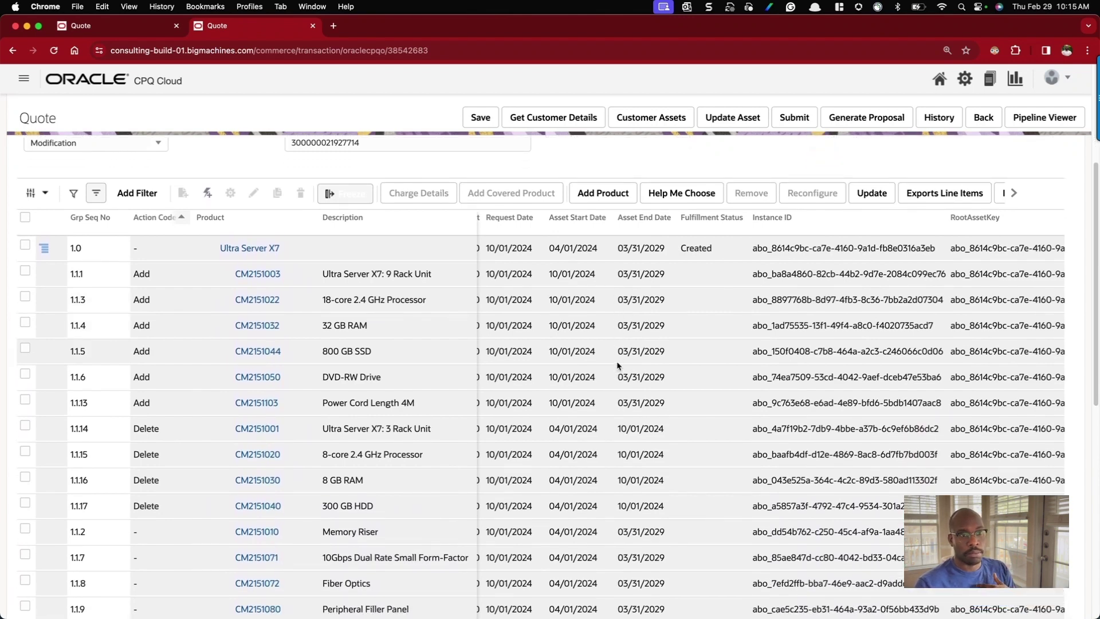
scroll(617, 365, down, 1)
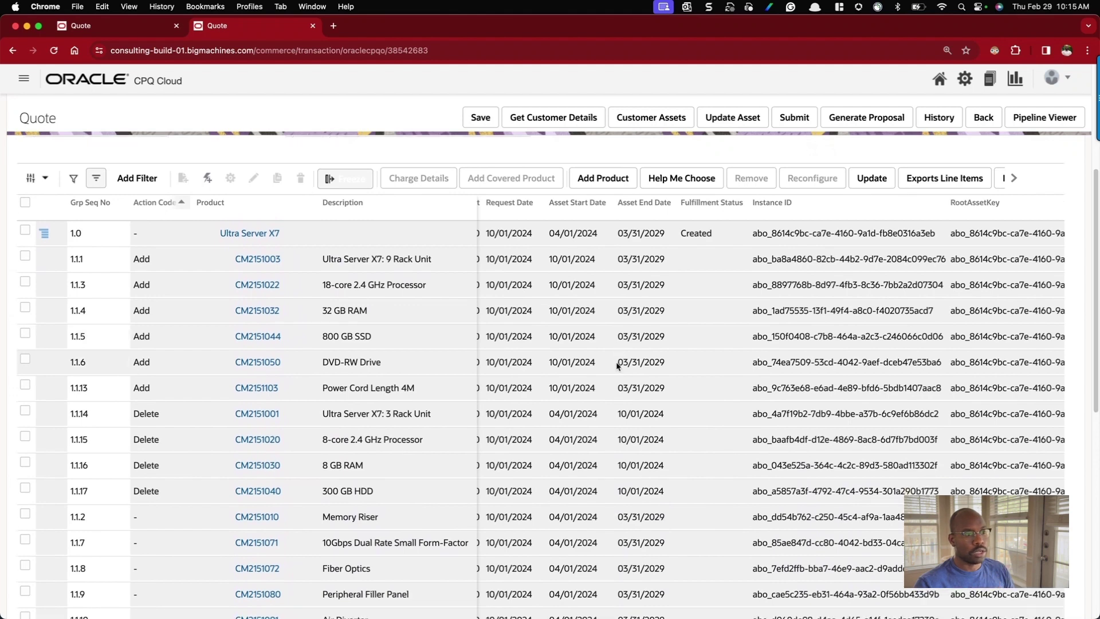
mouse_move(447, 610)
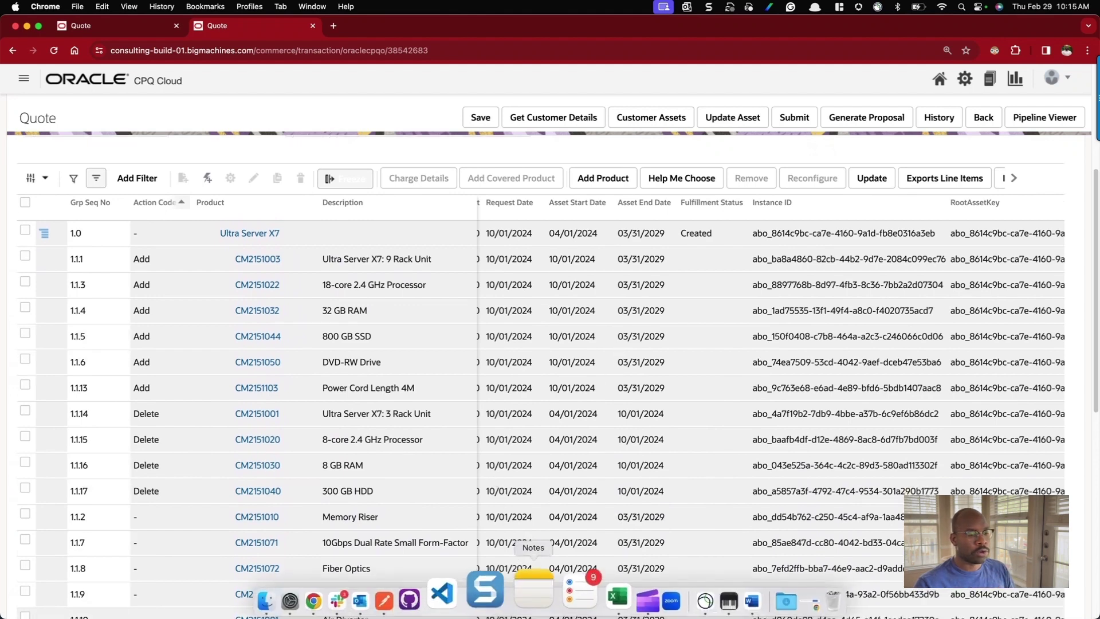
click(477, 601)
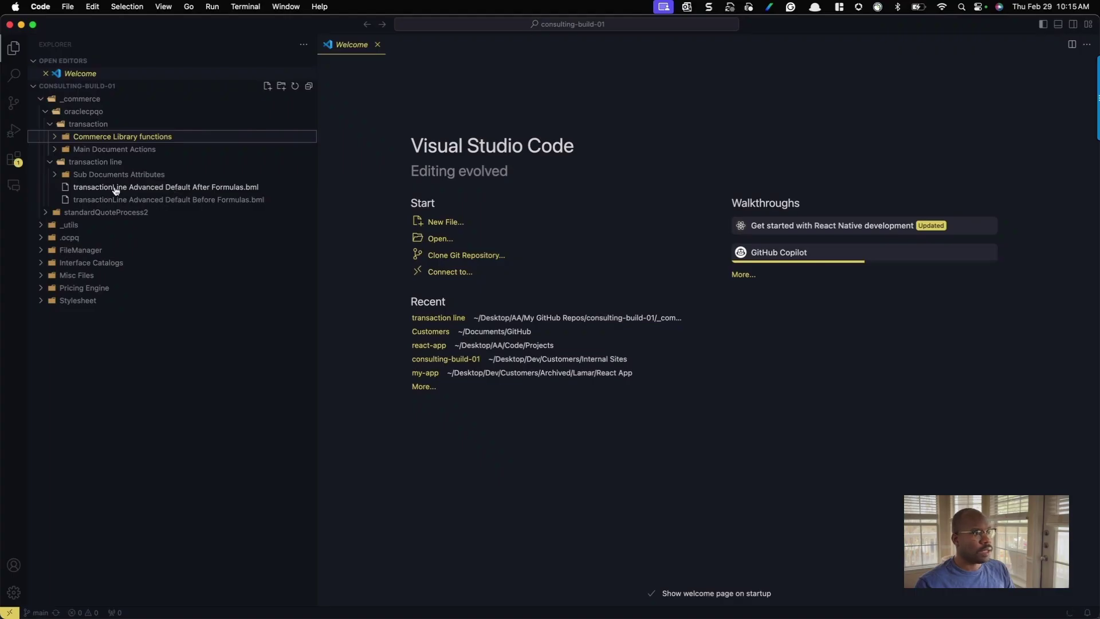
click(212, 199)
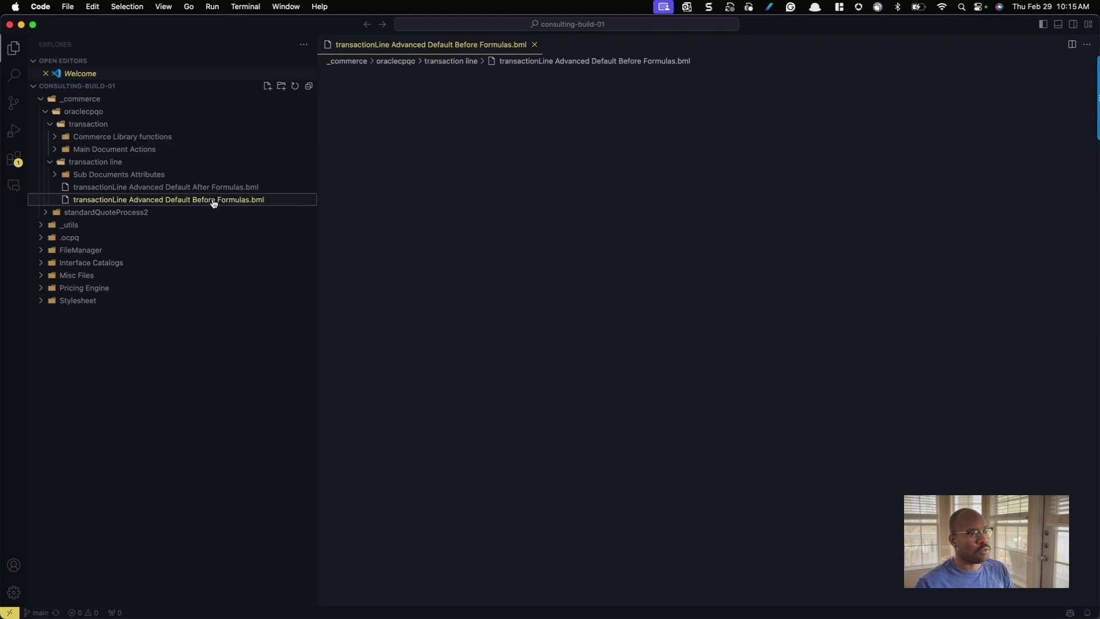
Change the code editor to a light color theme and hide the file explorer.
click(41, 7)
mouse_move(50, 54)
mouse_move(192, 131)
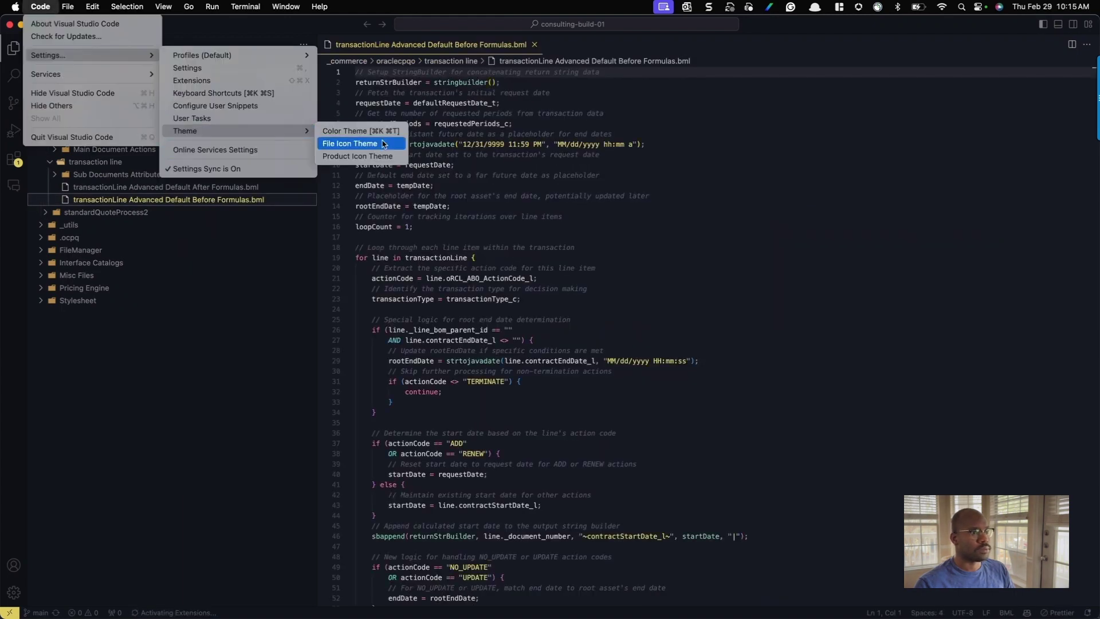
click(363, 133)
click(450, 52)
click(659, 186)
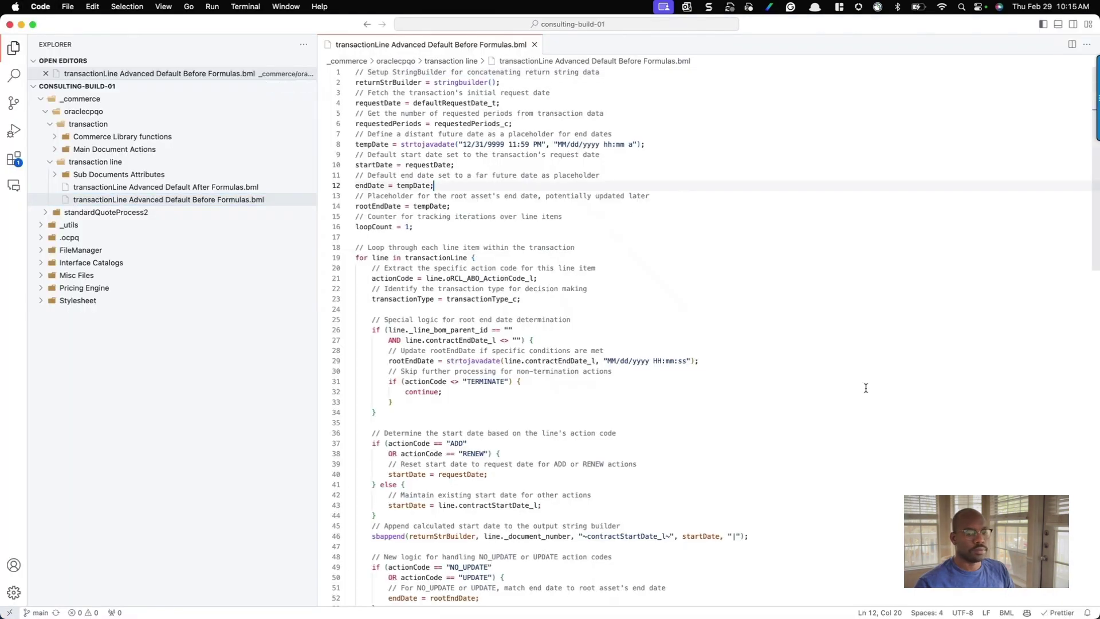
click(12, 48)
Examine how the script sets each line's start date, end date and request date by action code and transaction type.
scroll(339, 248, down, 10)
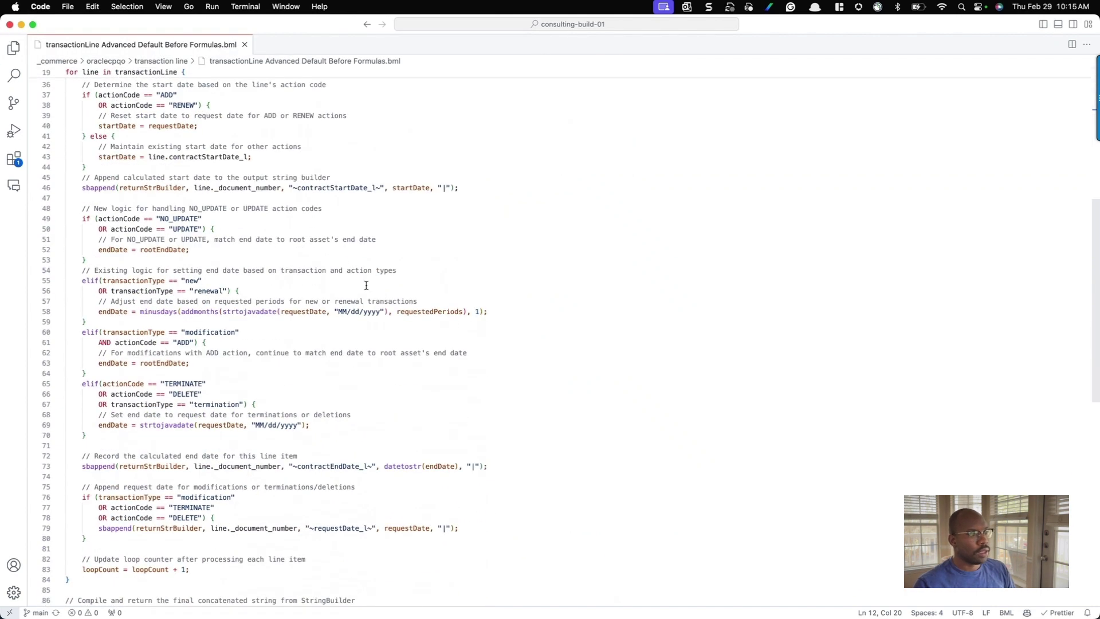
scroll(367, 285, up, 10)
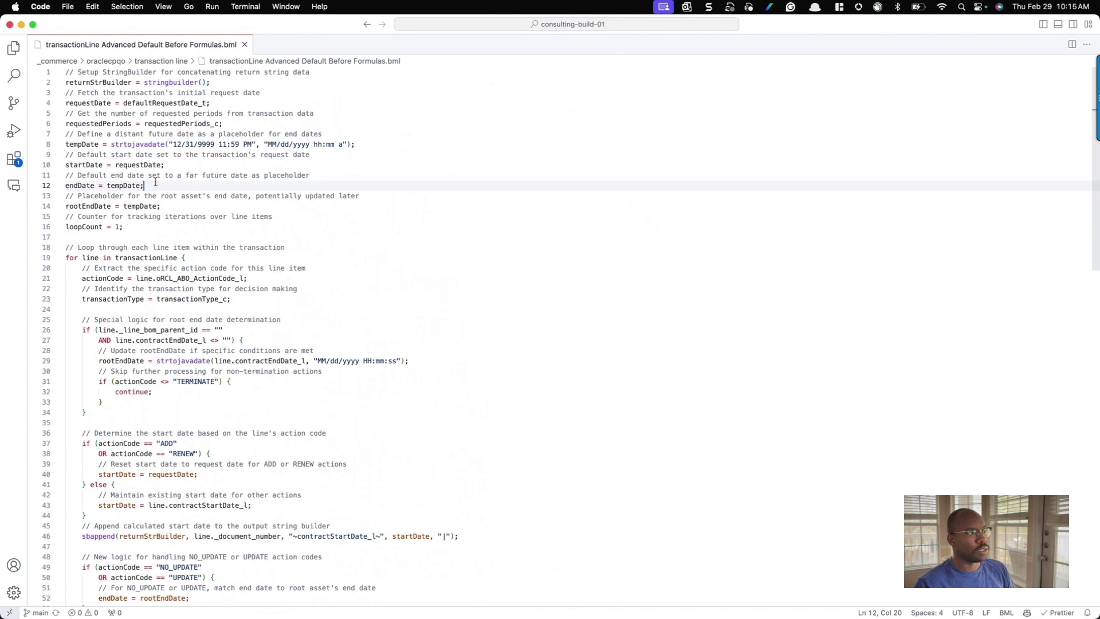
scroll(127, 254, down, 3)
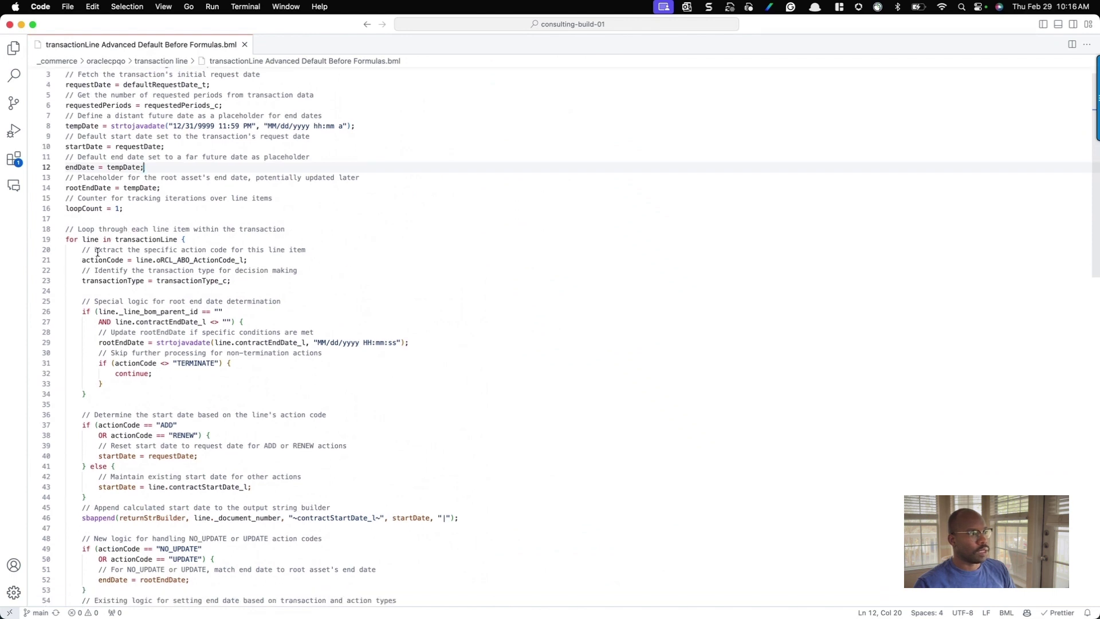
scroll(88, 283, down, 2)
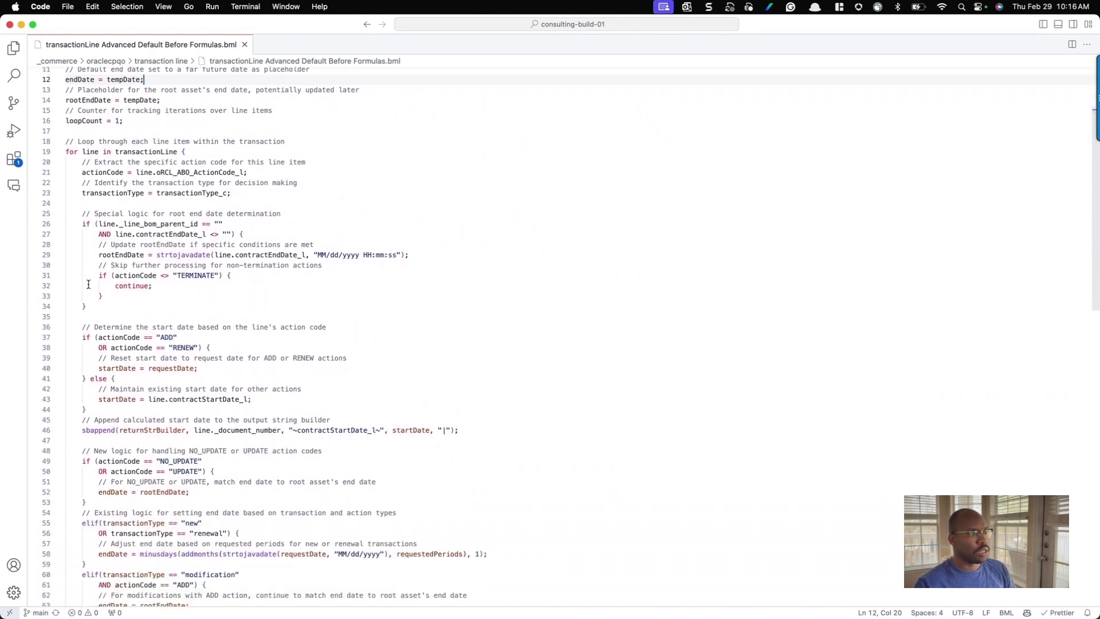
scroll(89, 284, down, 3)
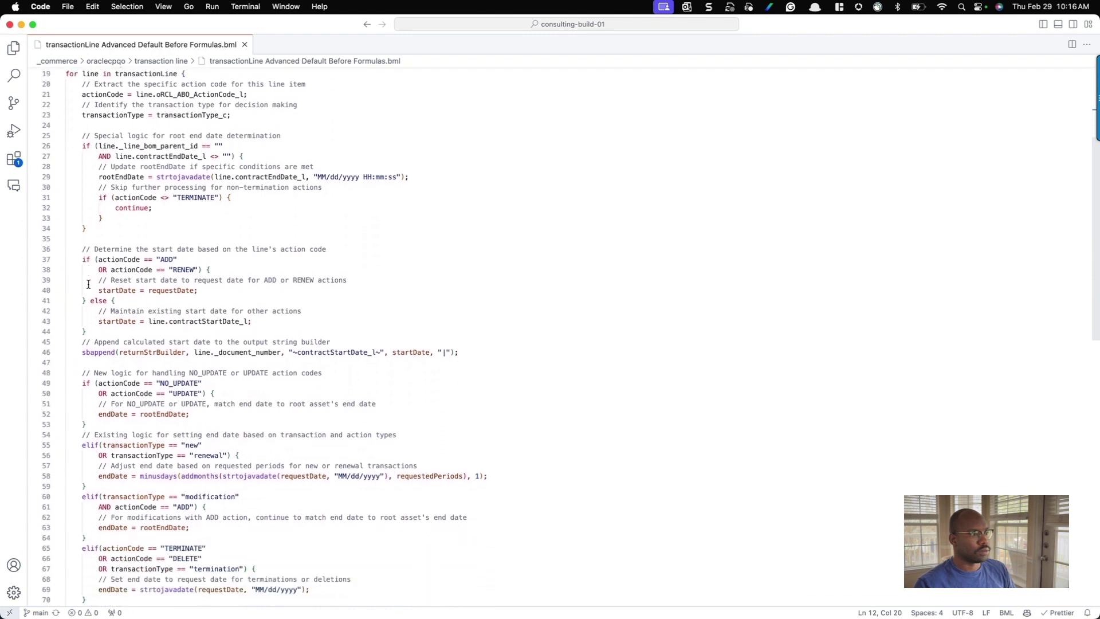
scroll(89, 284, down, 1)
scroll(89, 284, down, 5)
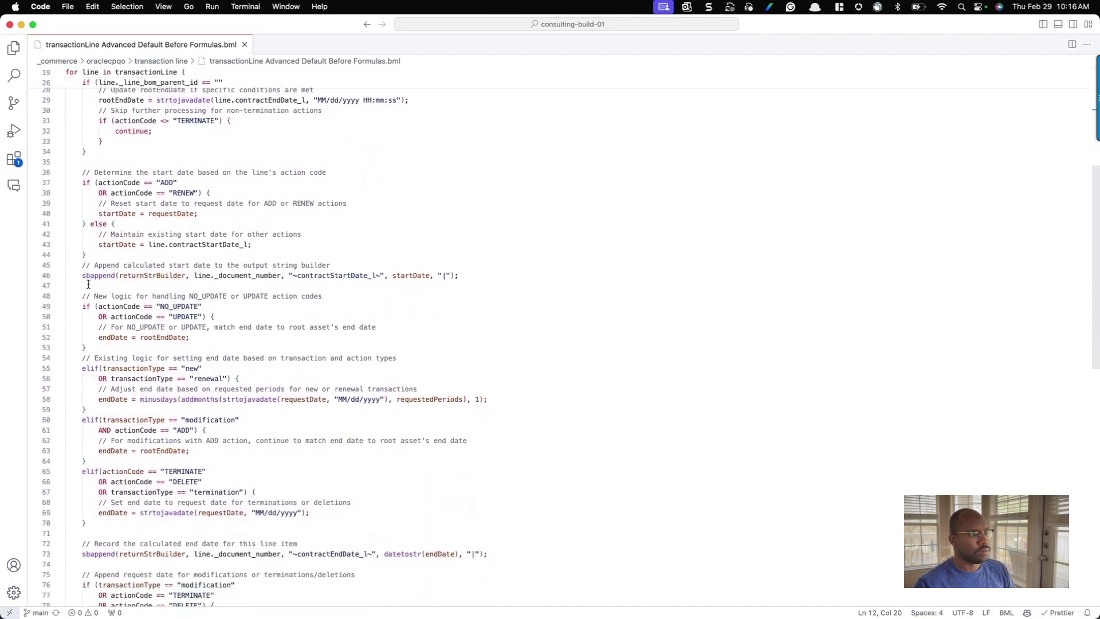
scroll(88, 284, down, 3)
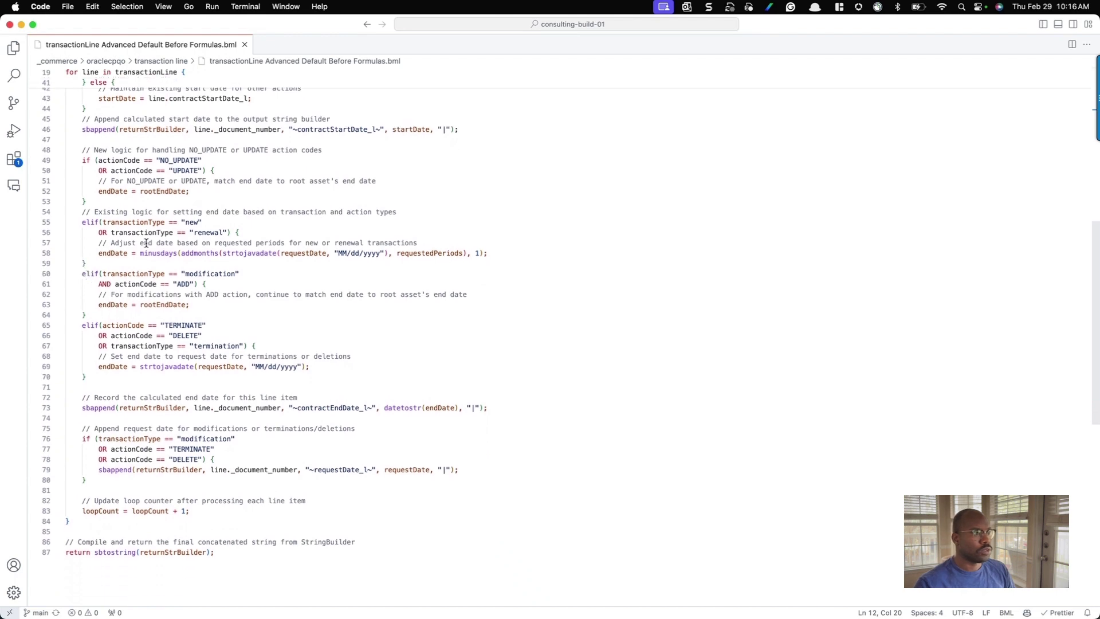
scroll(116, 214, up, 15)
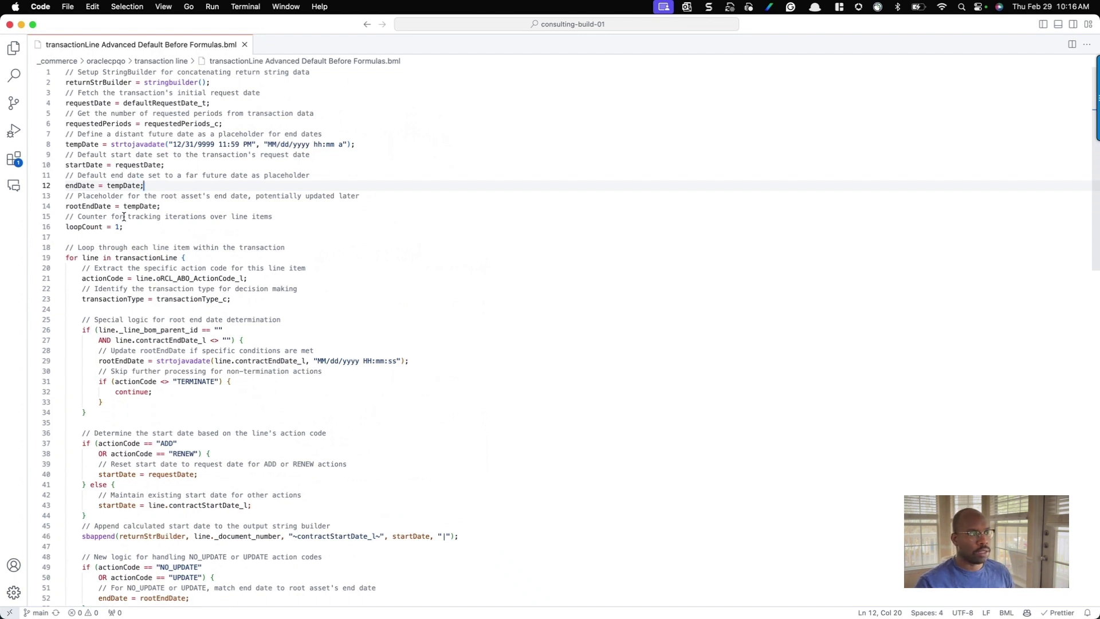
Close the code editor window and update the asset from the modification quote in Oracle CPQ.
click(10, 24)
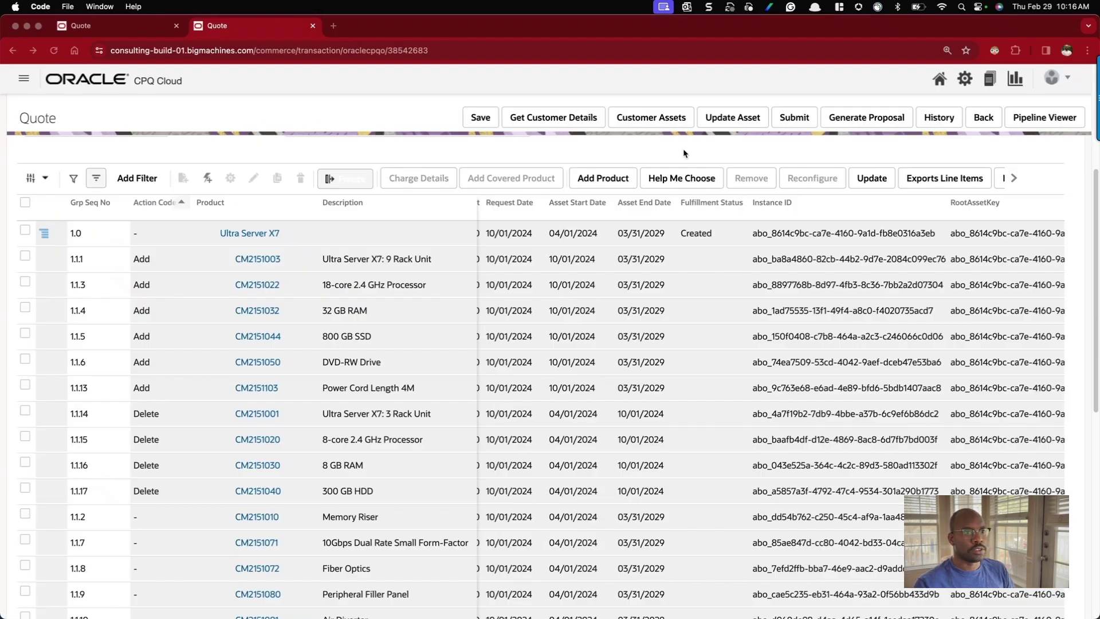
click(731, 119)
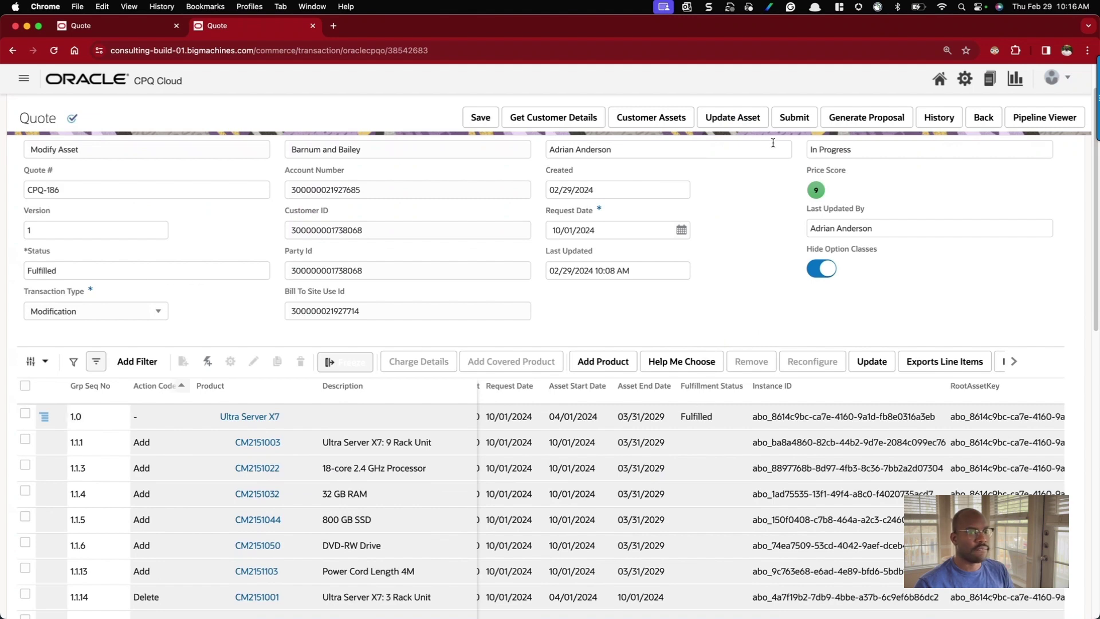
Open the Standard Quote Process transaction list in a new browser tab and create a new transaction.
super+click(990, 79)
click(390, 29)
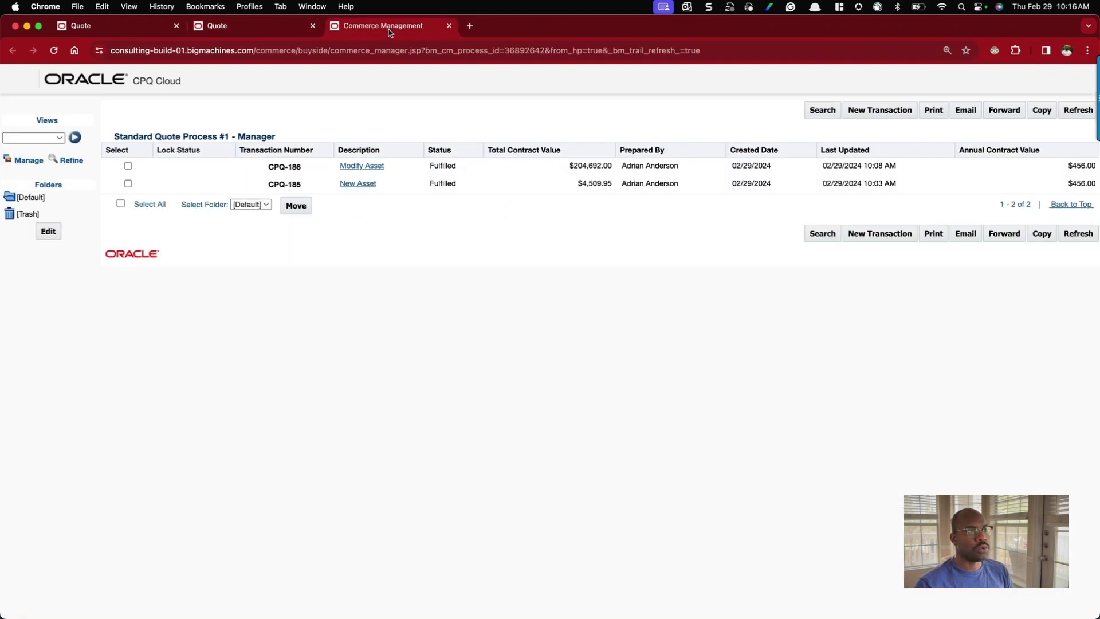
click(878, 110)
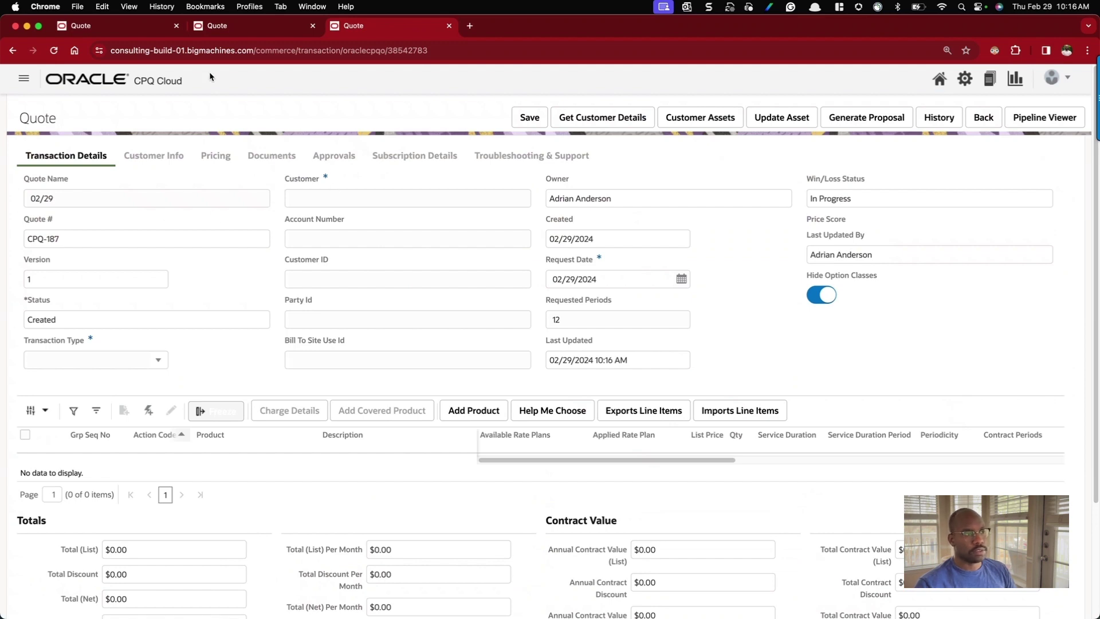
Check the asset dates in the Modify Asset quote, and name the new quote "Renewal of an Asset".
click(260, 30)
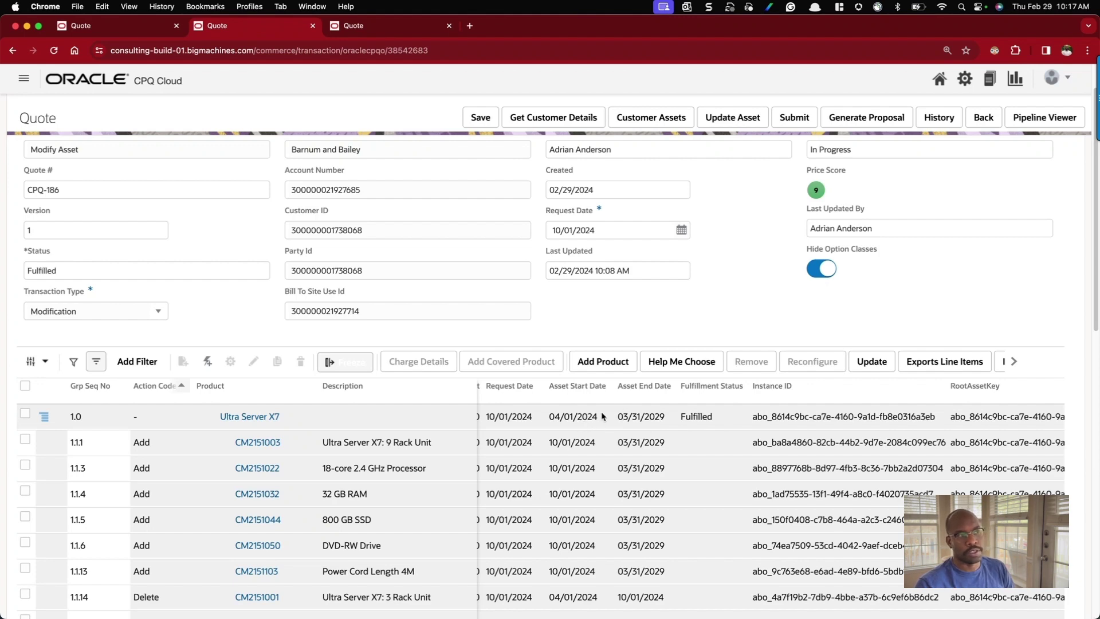
click(378, 36)
triple_click(97, 193)
text(E)
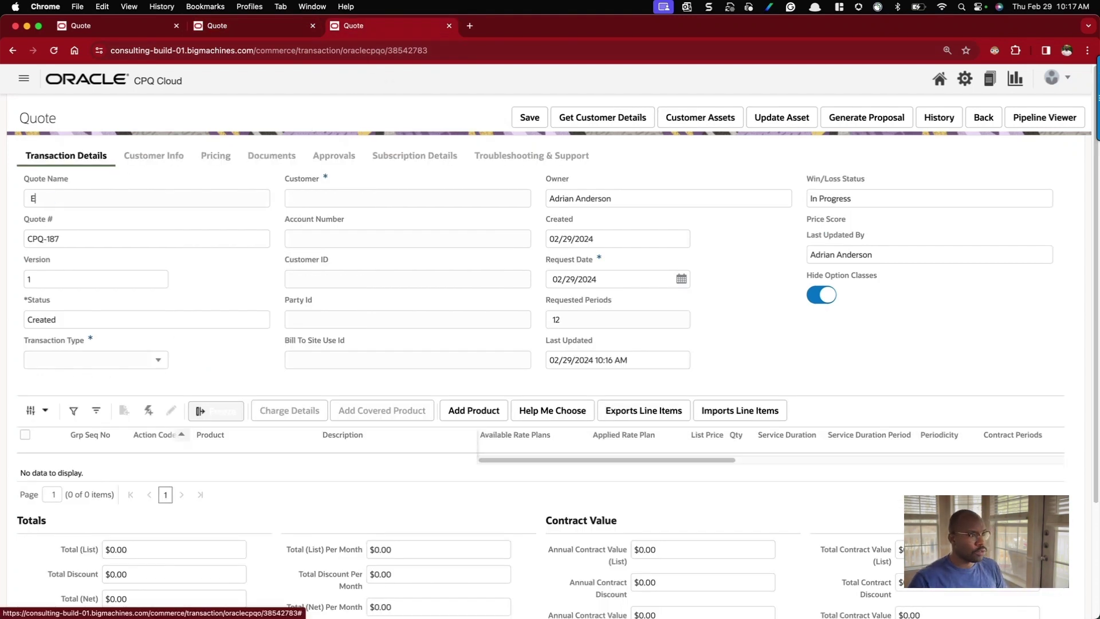
text(e)
click(127, 224)
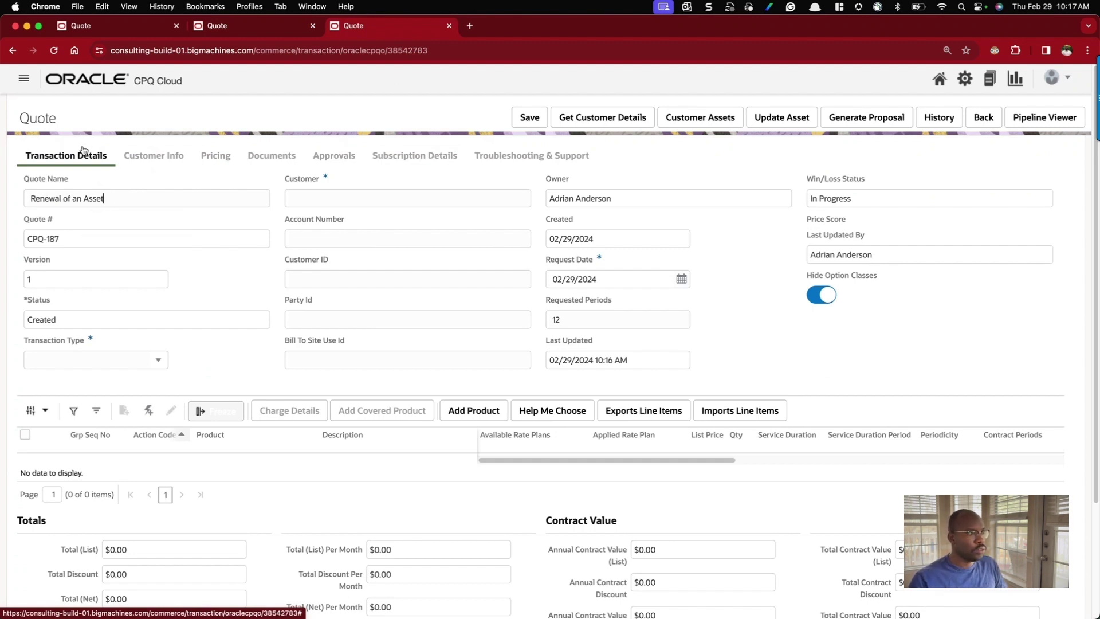
Set the new quote's Transaction Type to Renewal and its Customer to Barnum and Bailey.
click(158, 361)
click(63, 420)
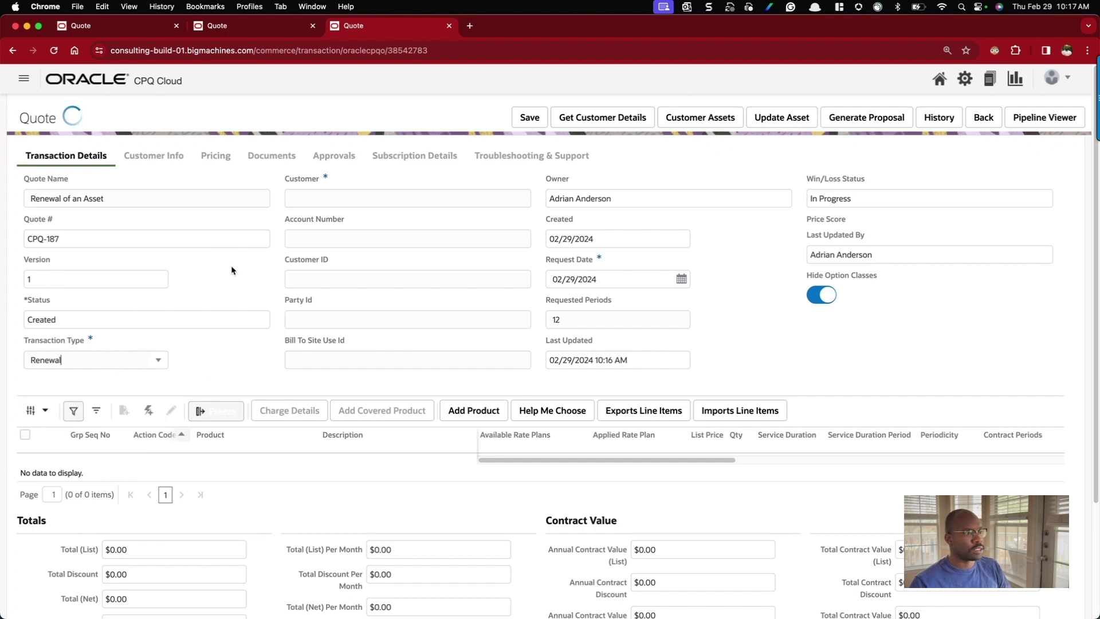
click(335, 199)
click(370, 222)
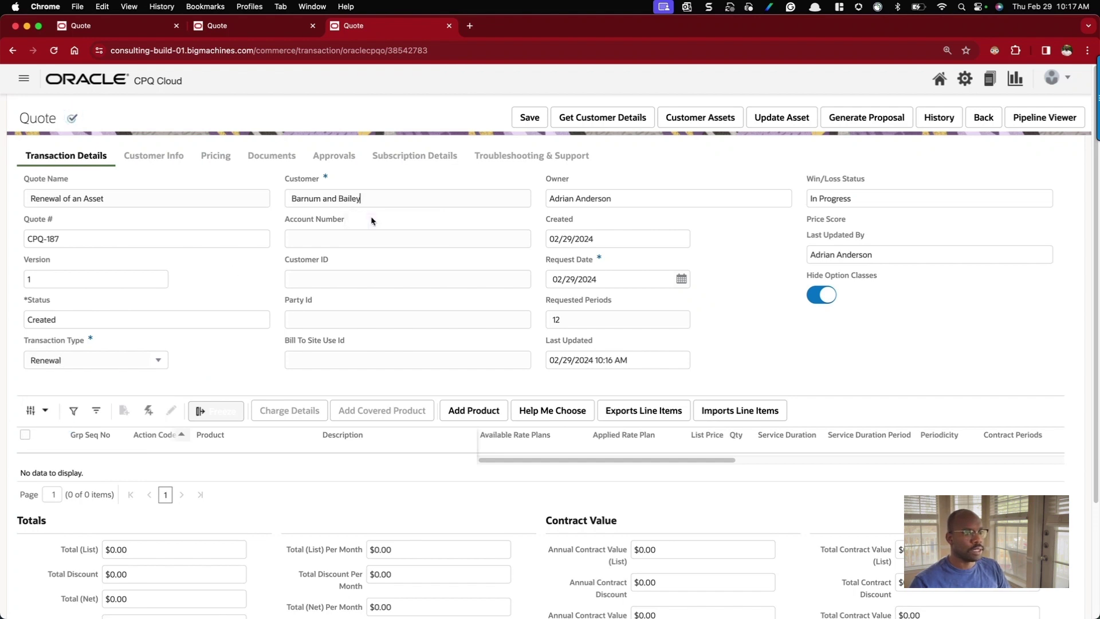
Set the renewal quote's Request Date to 01/06/2025.
click(680, 279)
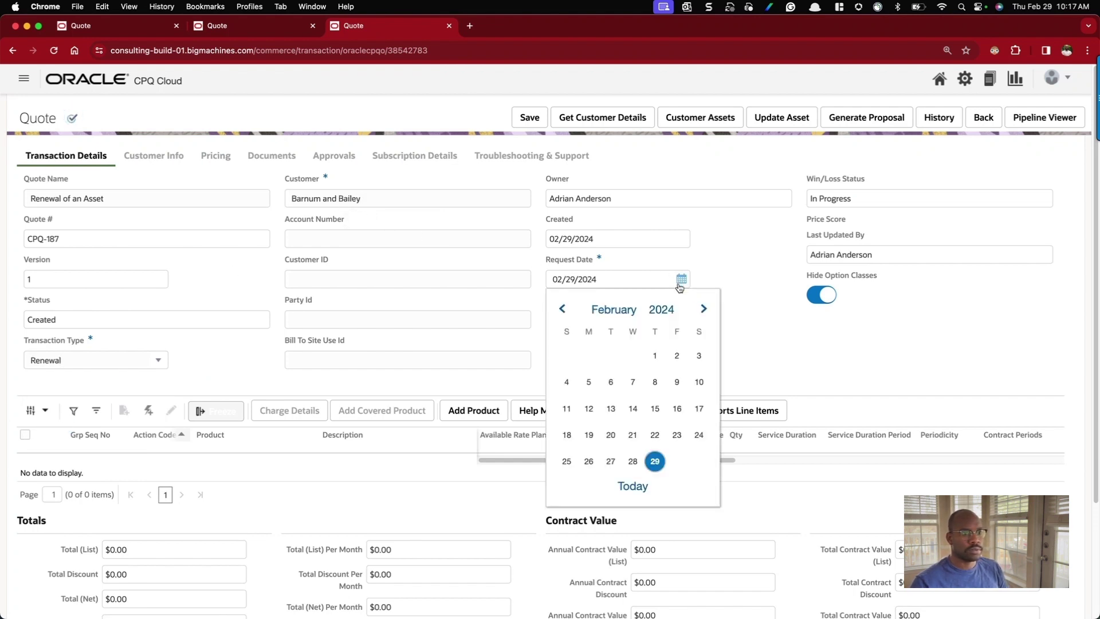
click(662, 309)
click(615, 399)
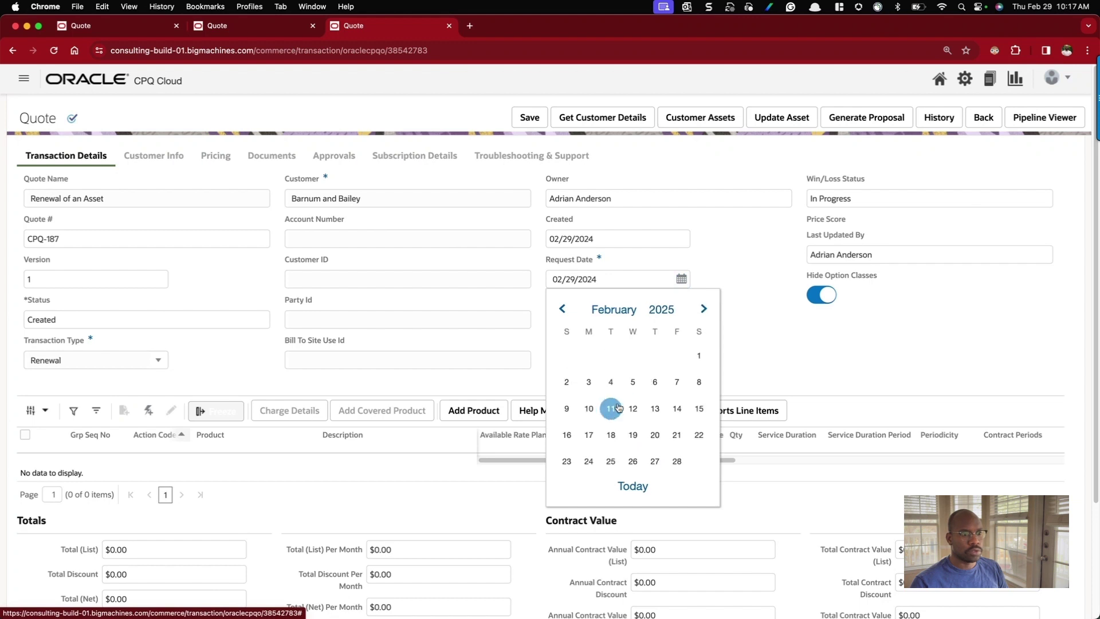
click(611, 310)
click(590, 345)
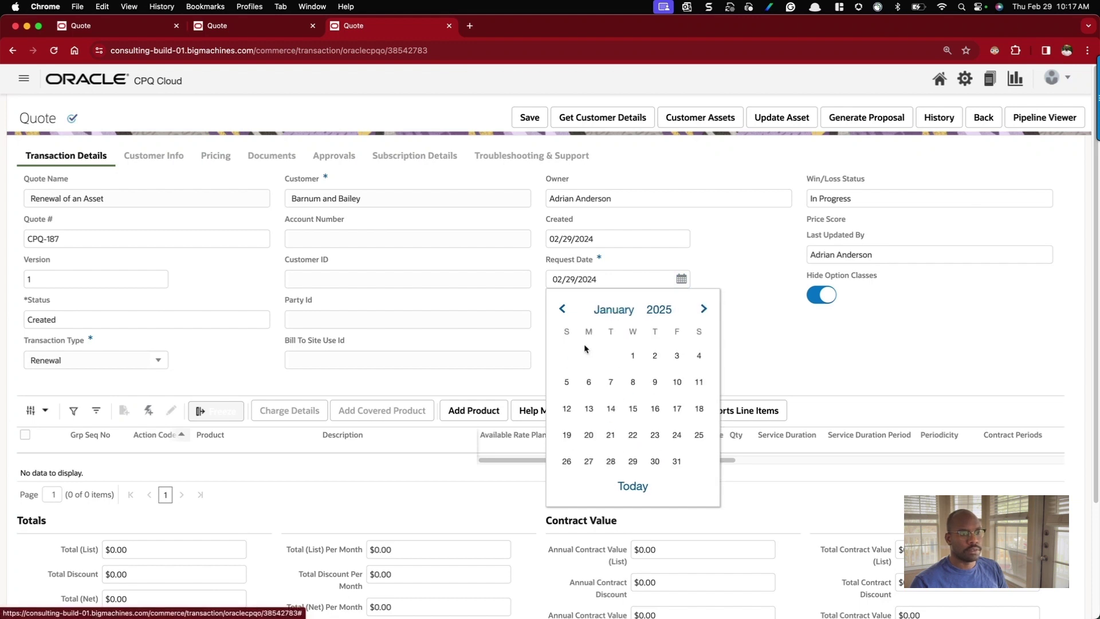
click(631, 350)
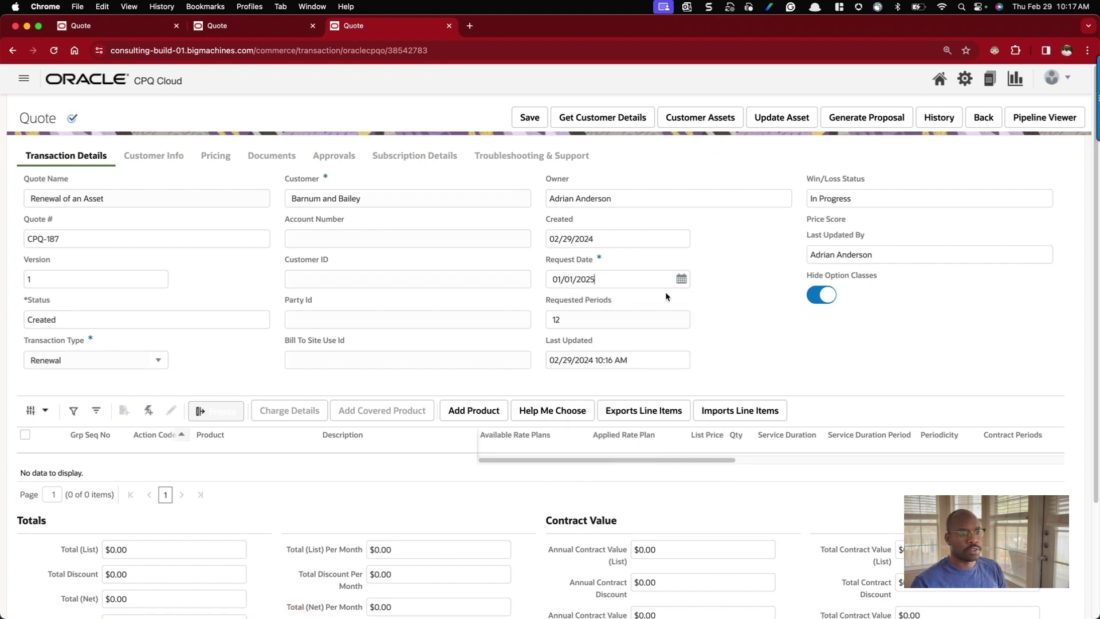
click(680, 280)
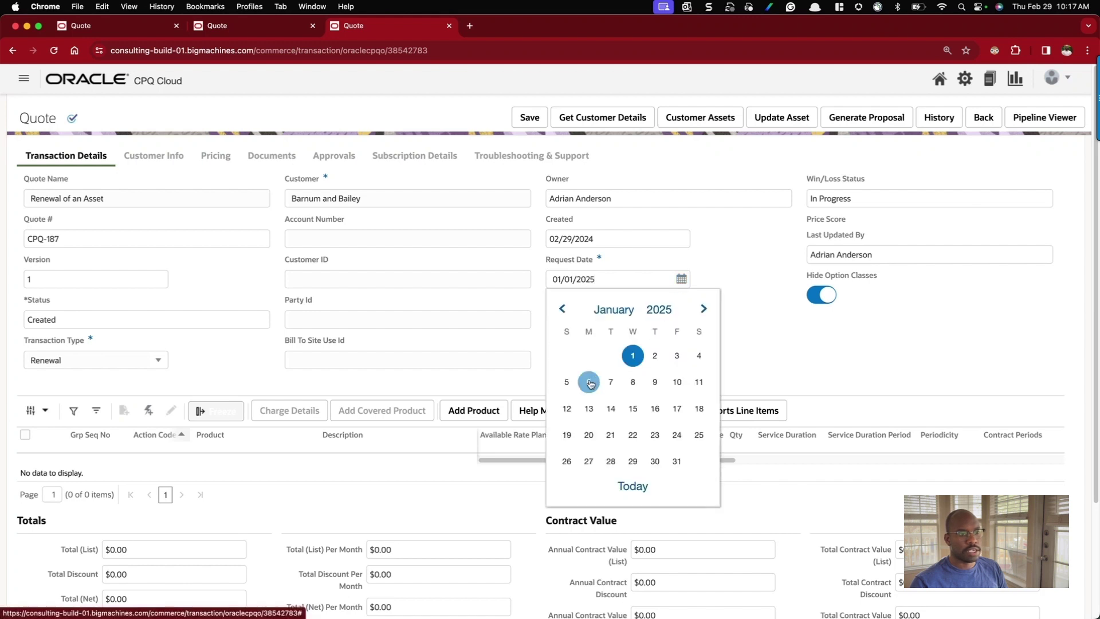
click(588, 381)
Set the Requested Periods to 120 and save the renewal quote.
click(601, 308)
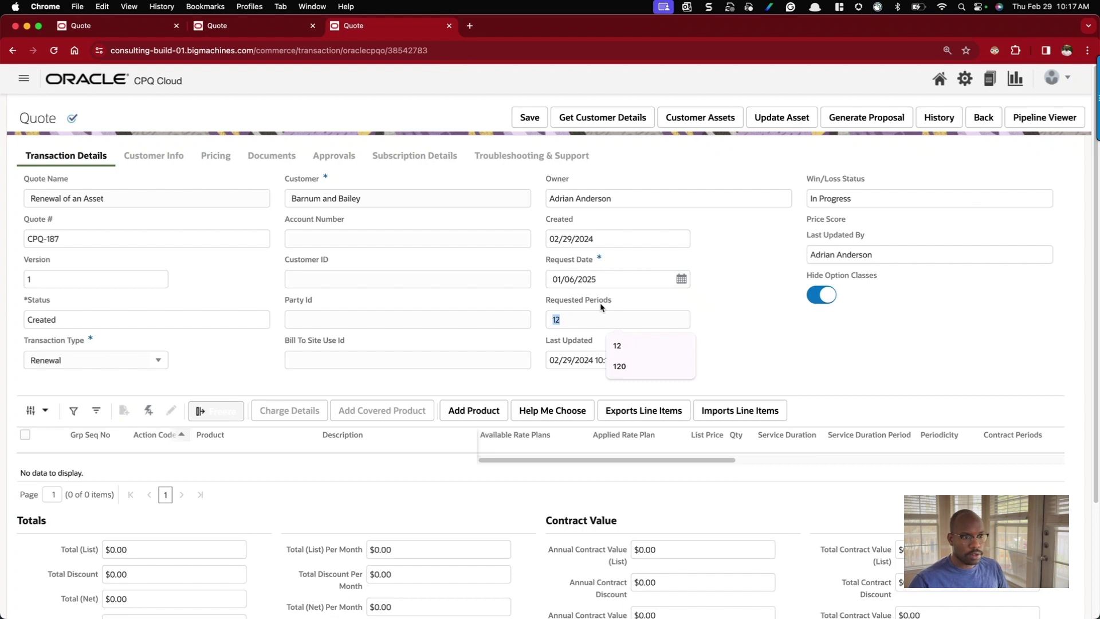
click(630, 364)
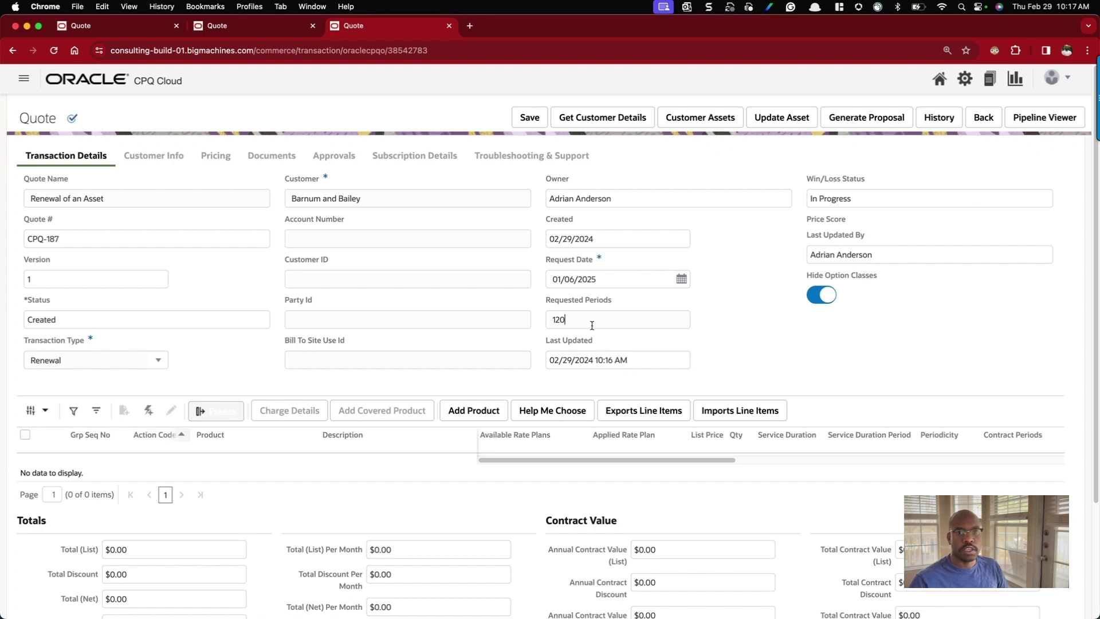
click(527, 118)
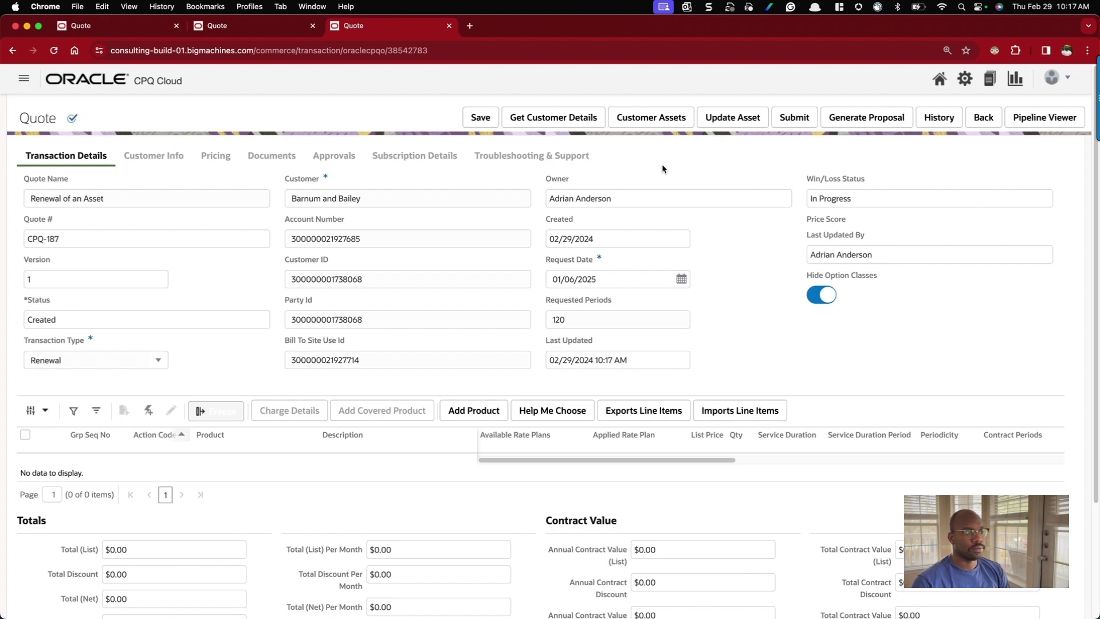
Renew the active Ultra Server X7 from the customer's assets to bring it into the renewal quote.
click(662, 119)
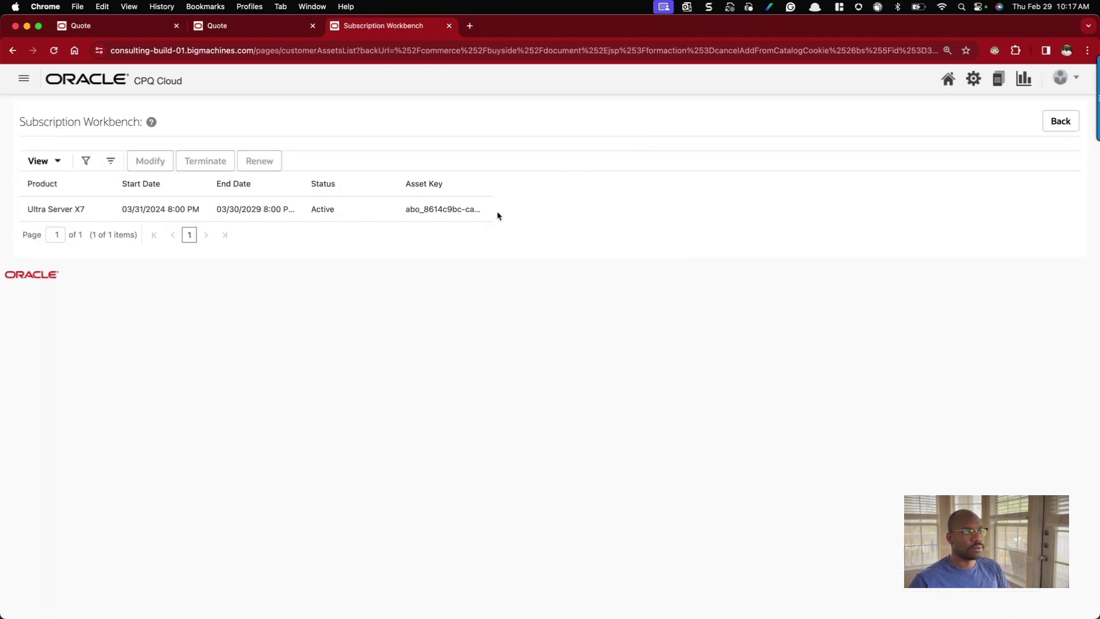
click(296, 217)
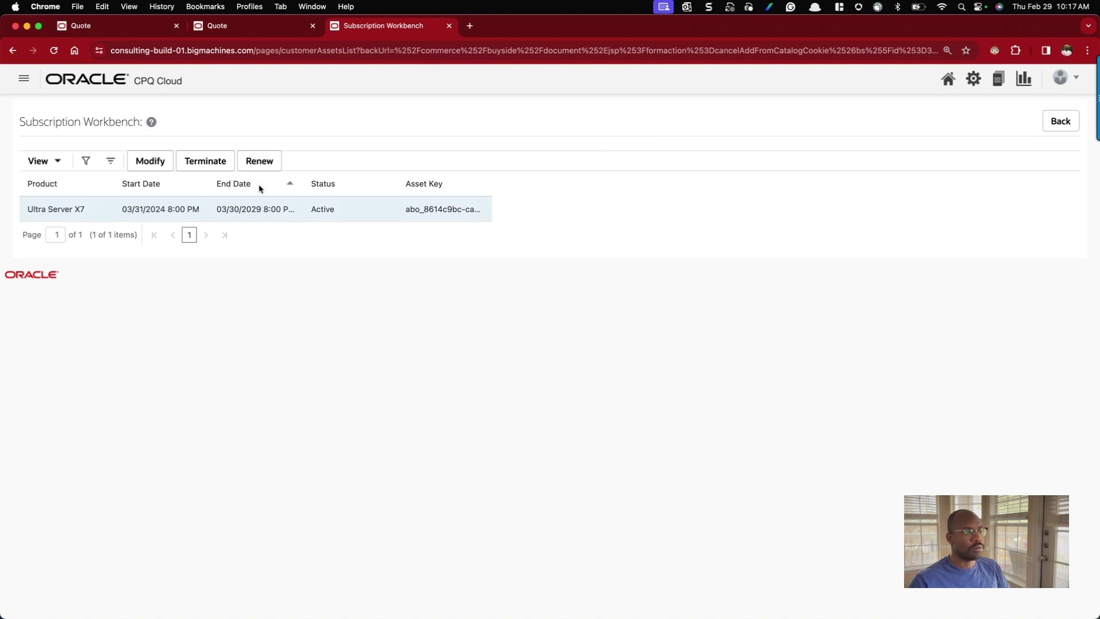
click(260, 163)
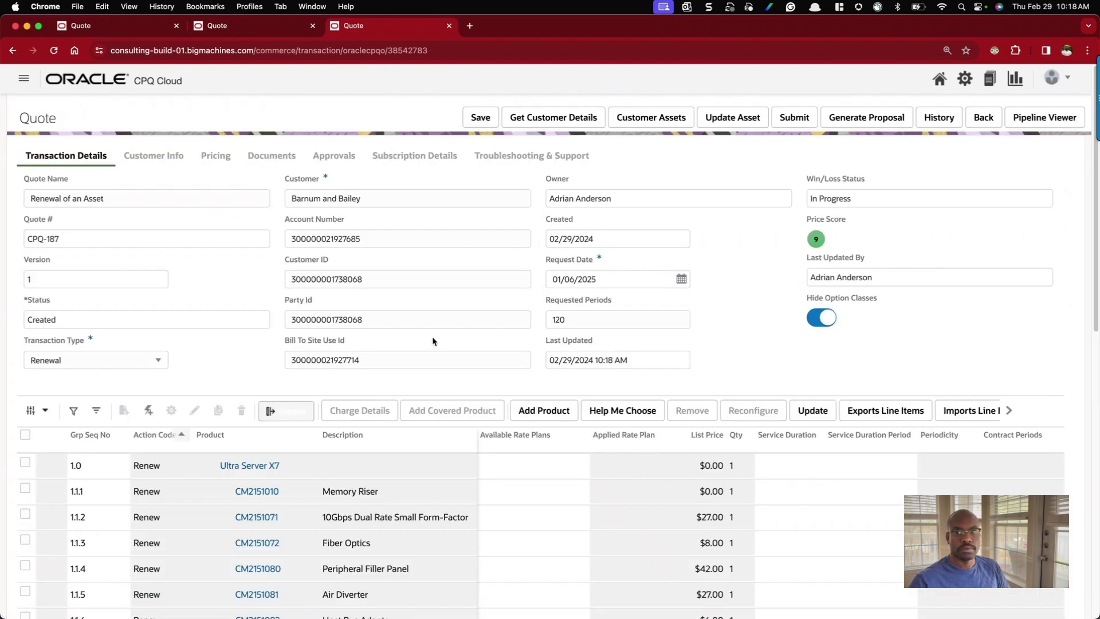
Review the renewal quote's Ultra Server X7 line items, checking their action codes, list prices and quantities.
scroll(463, 334, down, 5)
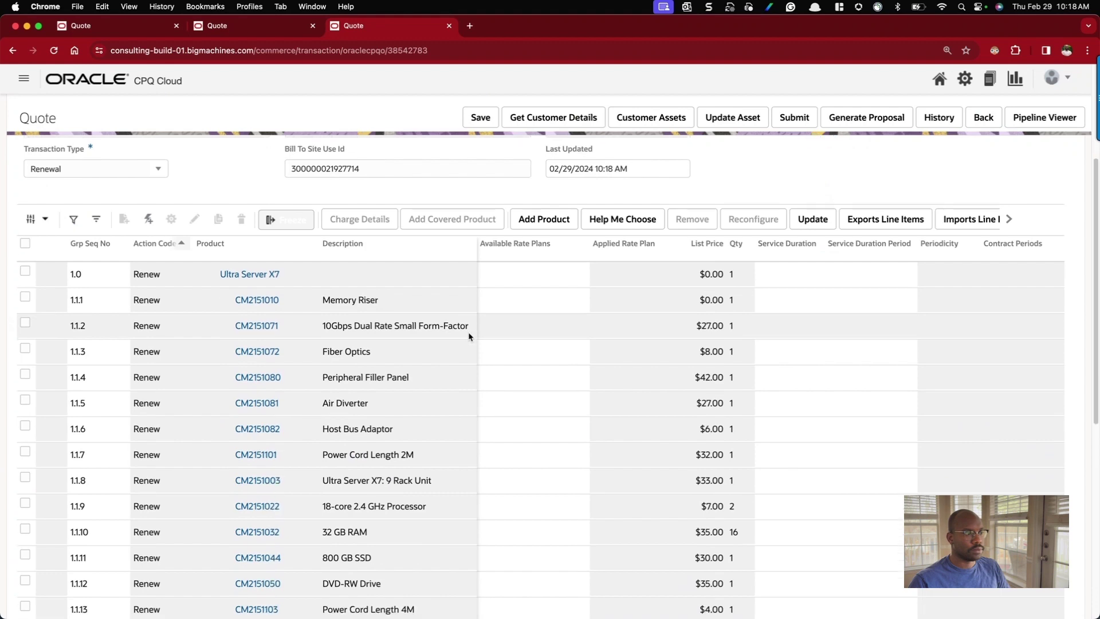
scroll(179, 287, down, 3)
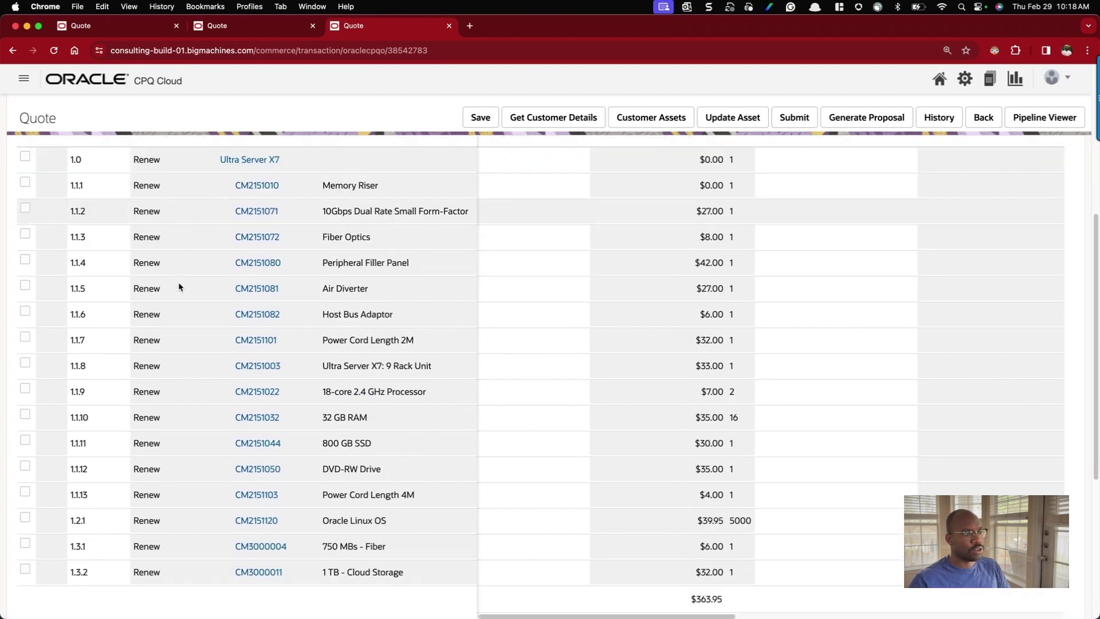
scroll(179, 287, up, 3)
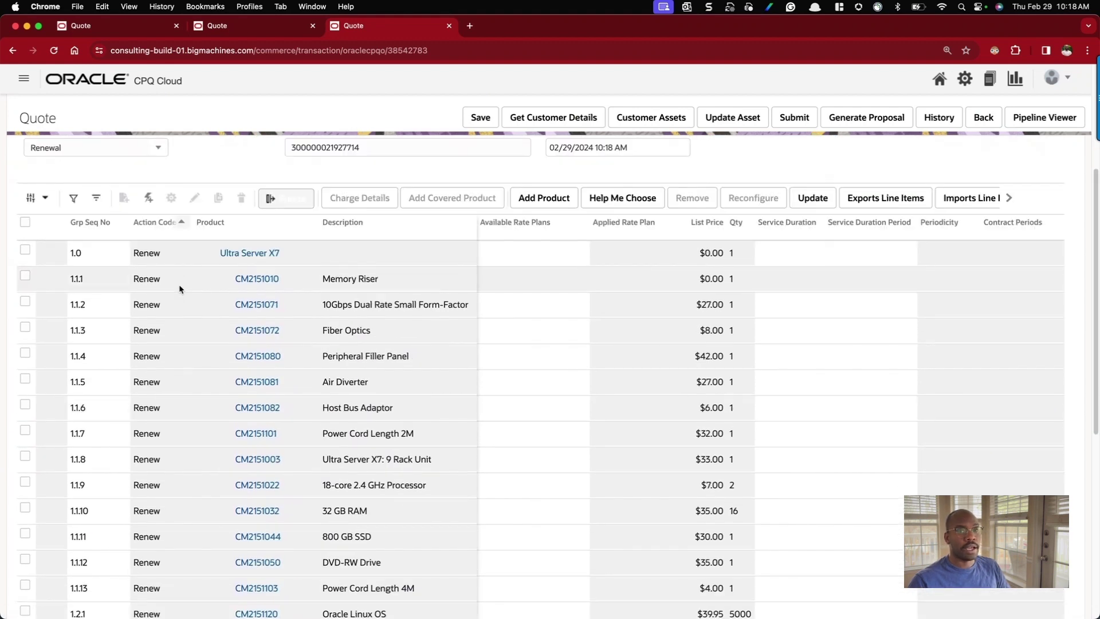
scroll(180, 289, up, 1)
scroll(179, 290, down, 1)
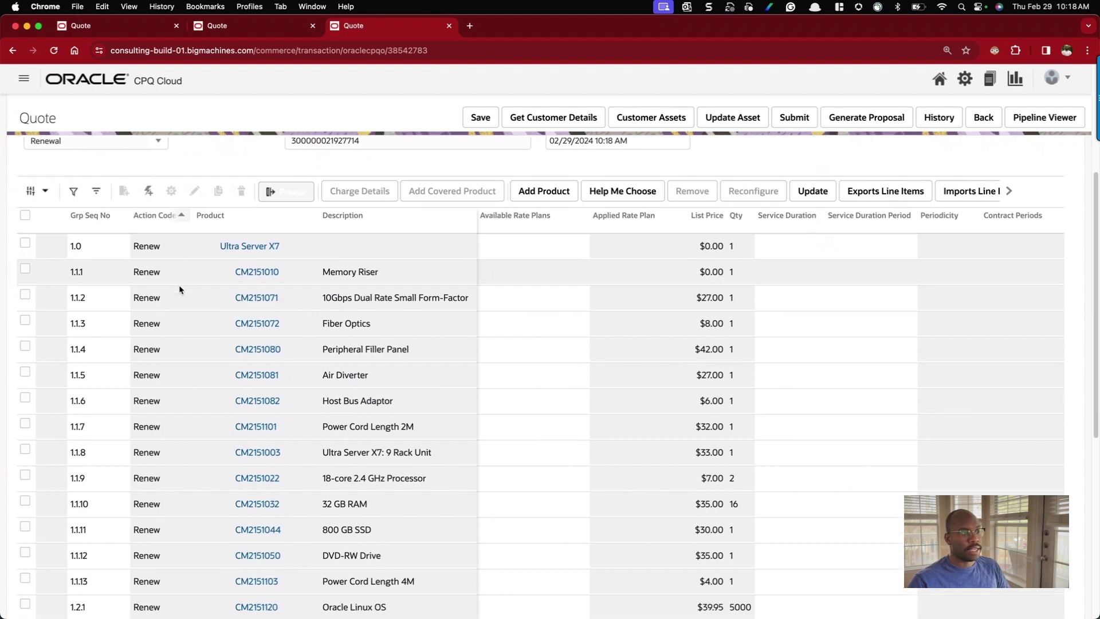
scroll(180, 289, down, 1)
scroll(269, 281, down, 3)
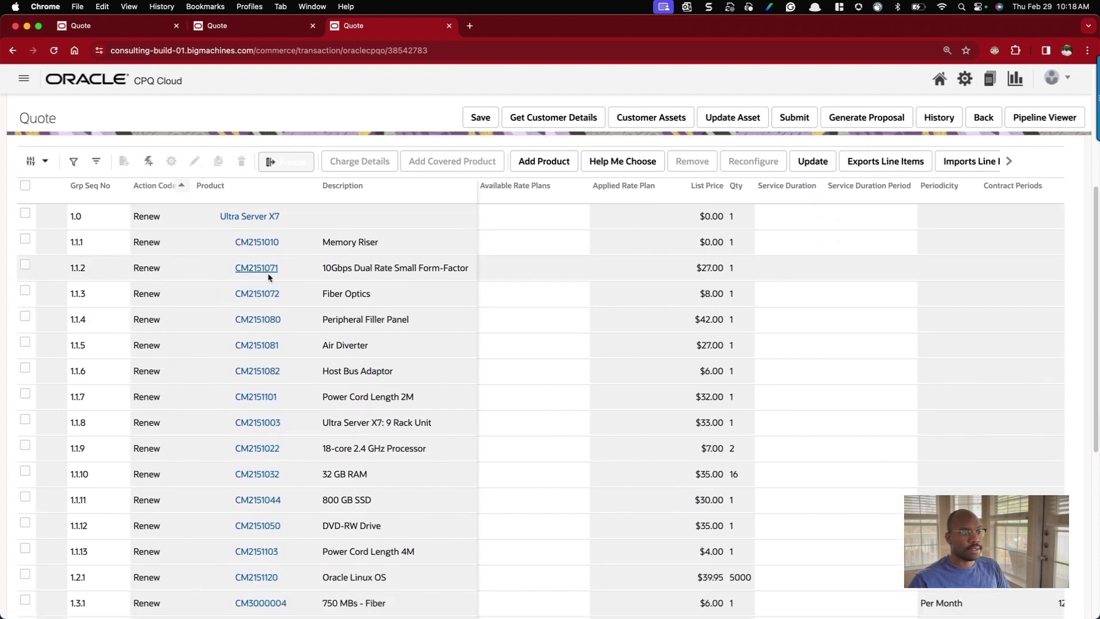
scroll(227, 446, up, 1)
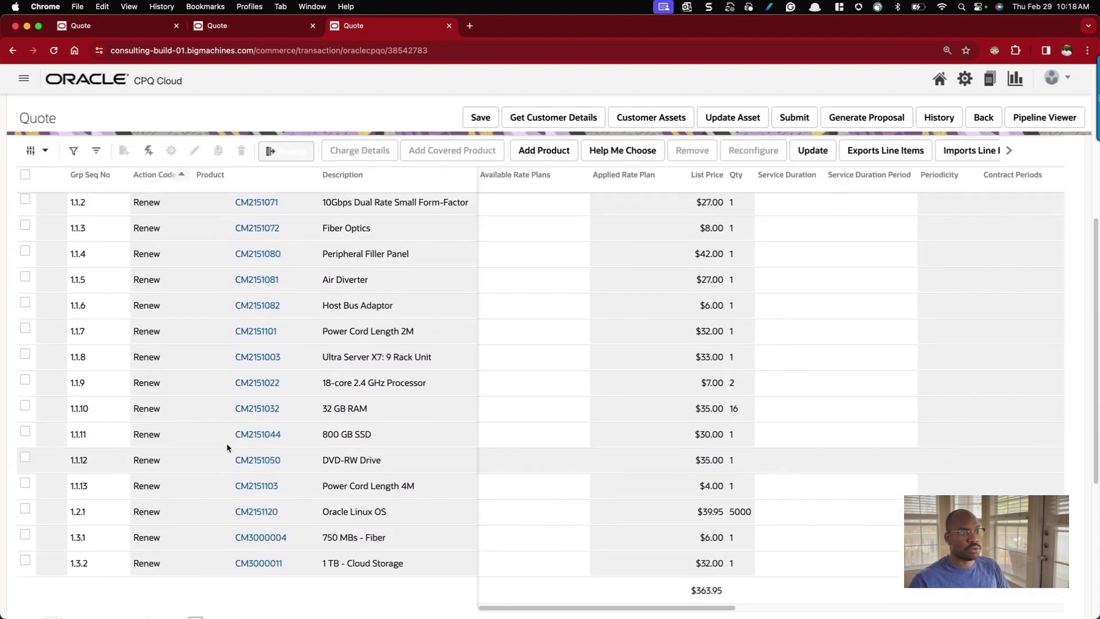
scroll(226, 442, up, 1)
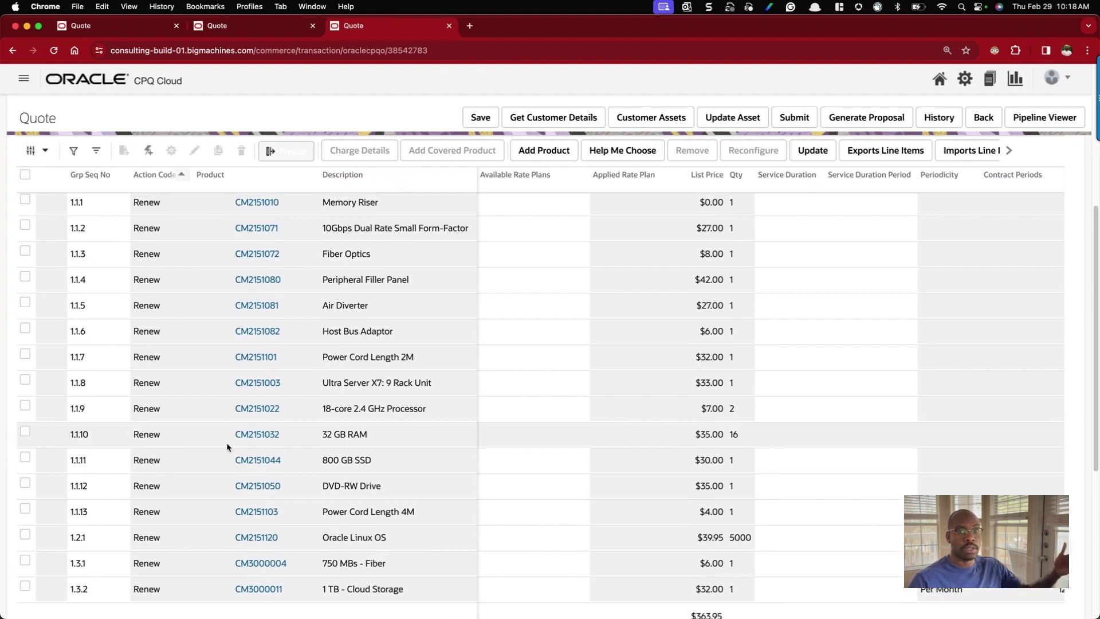
scroll(230, 432, down, 3)
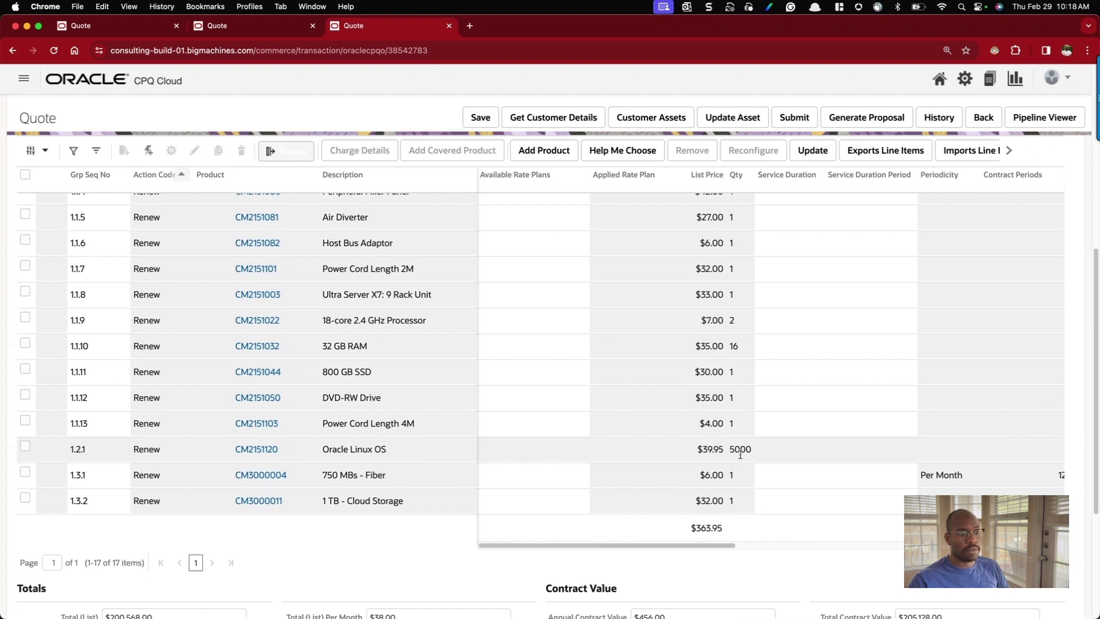
scroll(349, 449, up, 6)
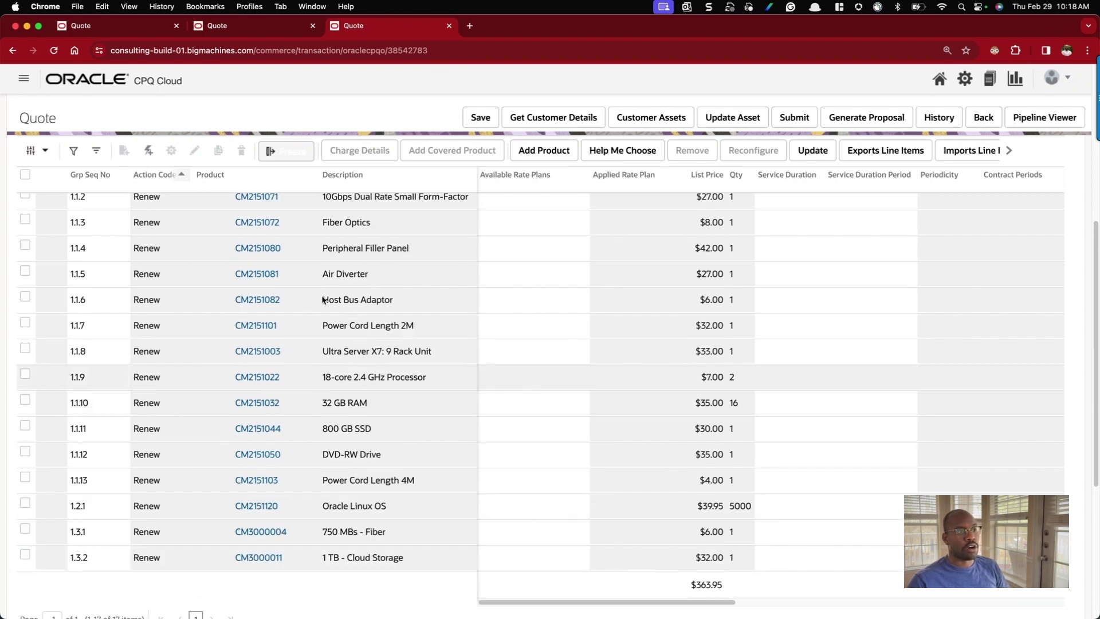
scroll(394, 295, up, 3)
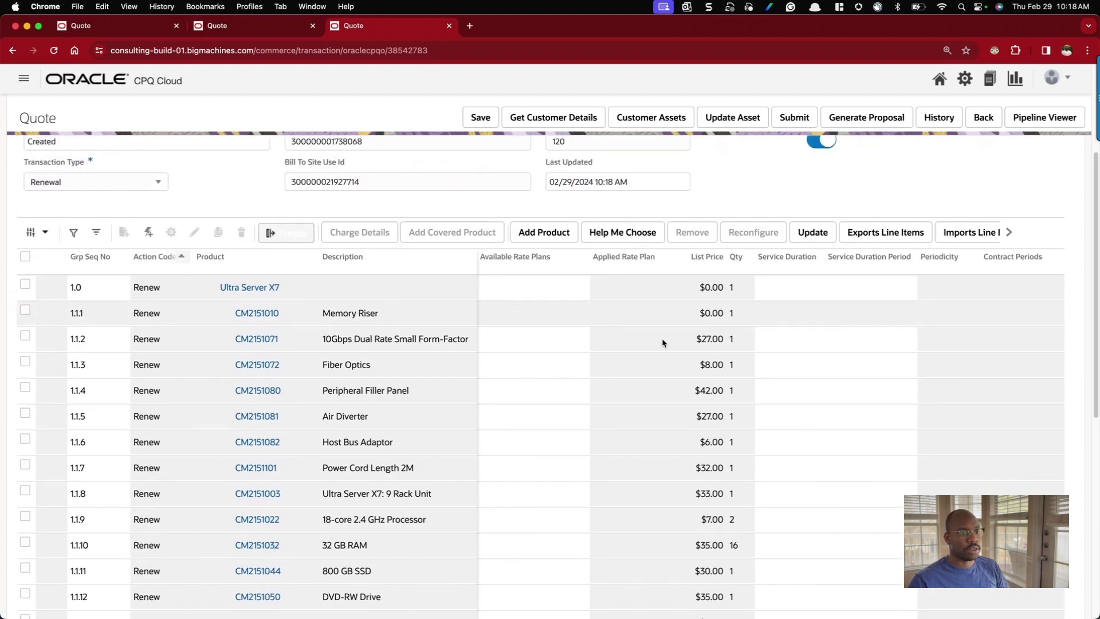
Examine the request, asset start and asset end dates across the renewal quote's line items.
scroll(661, 338, right, 6)
scroll(660, 340, right, 6)
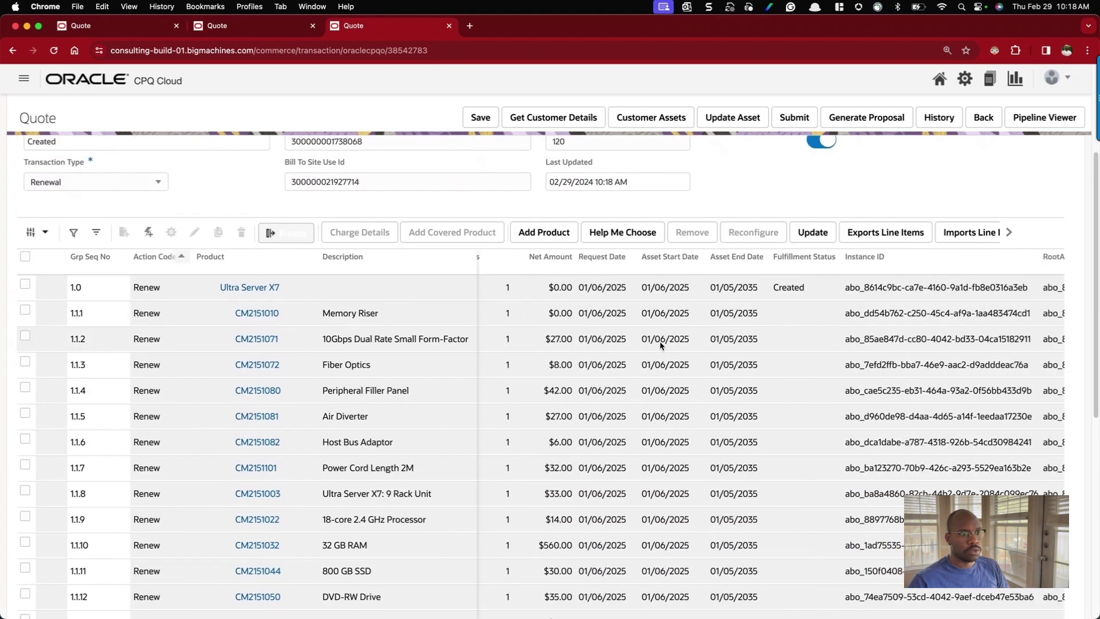
scroll(659, 344, left, 1)
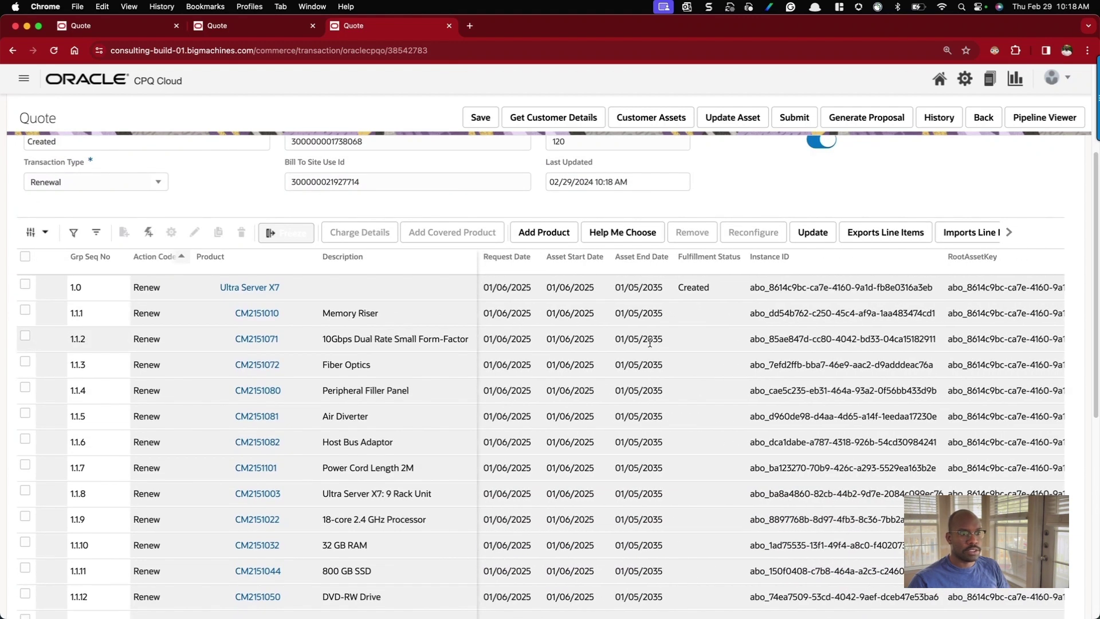
scroll(577, 298, down, 1)
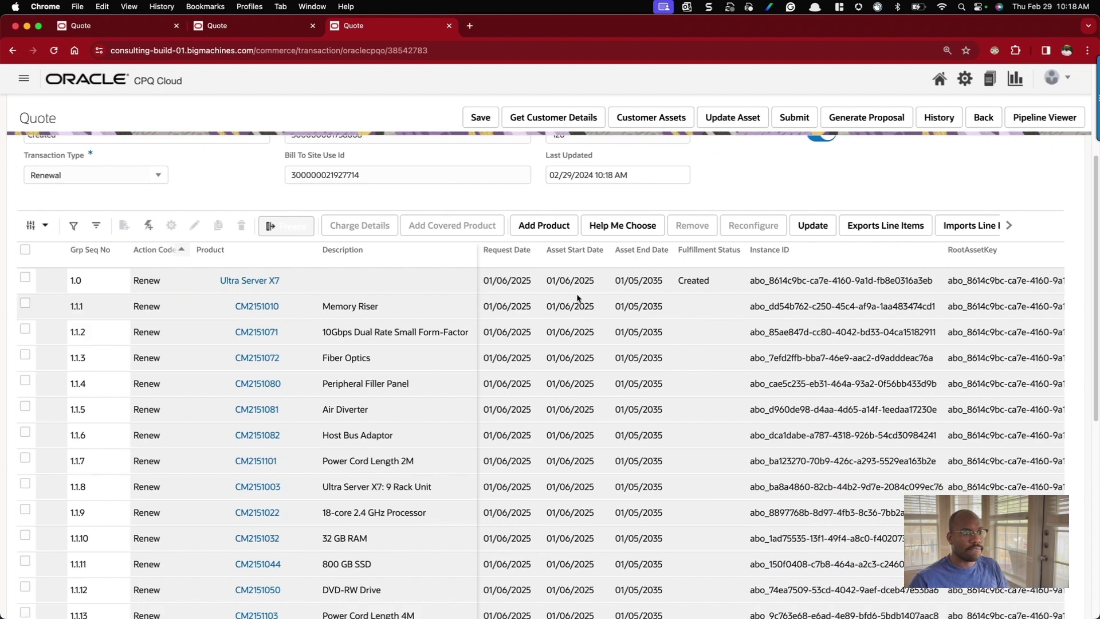
click(489, 282)
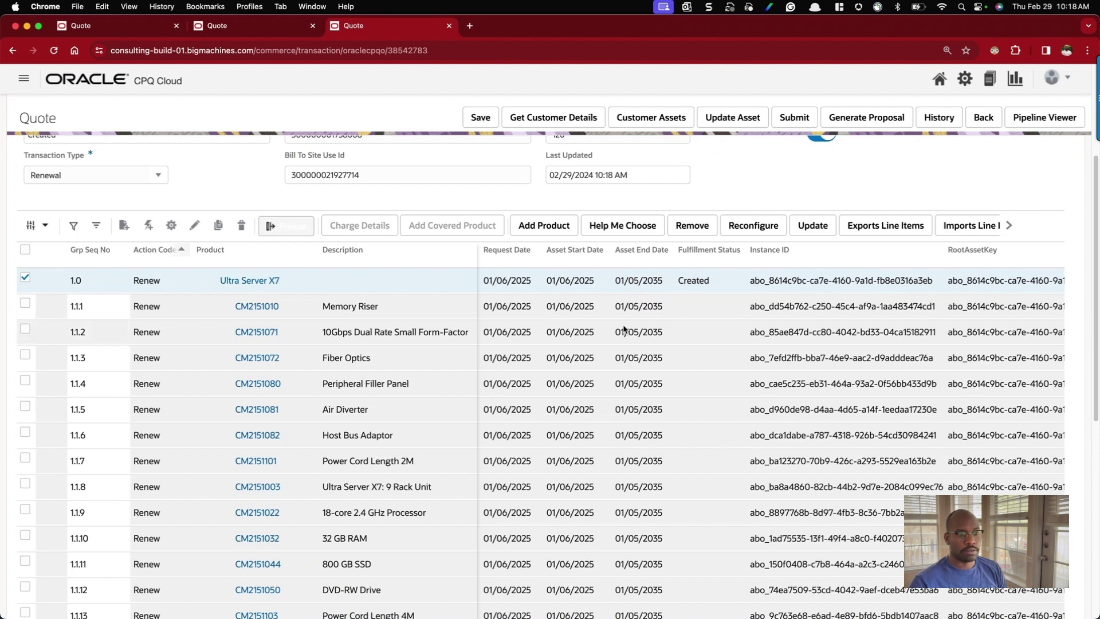
scroll(630, 304, down, 2)
scroll(623, 325, down, 5)
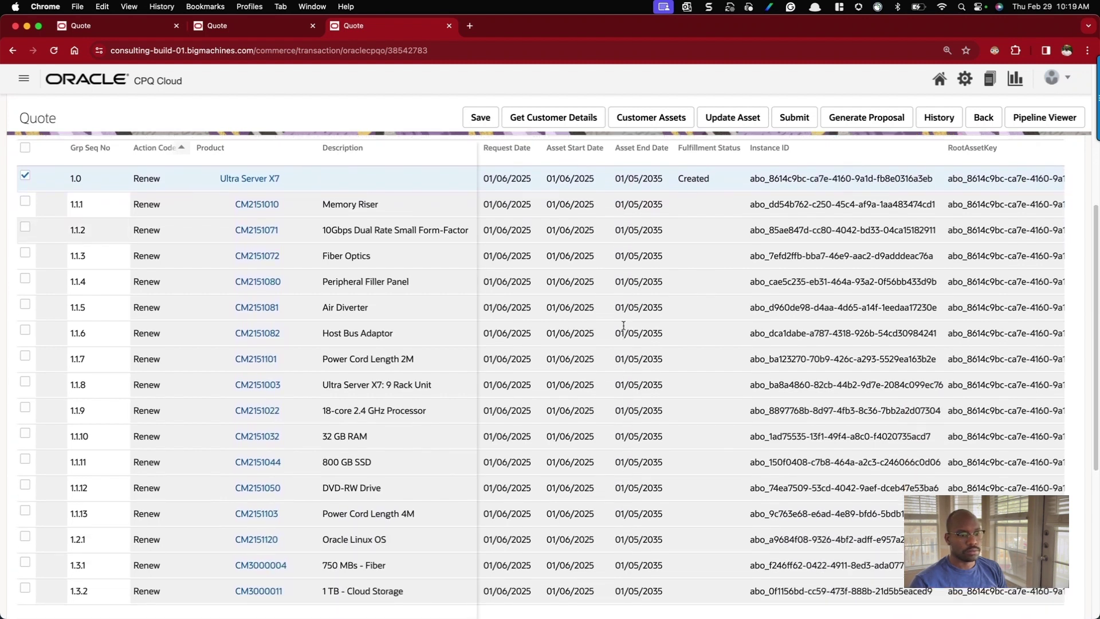
scroll(623, 326, up, 7)
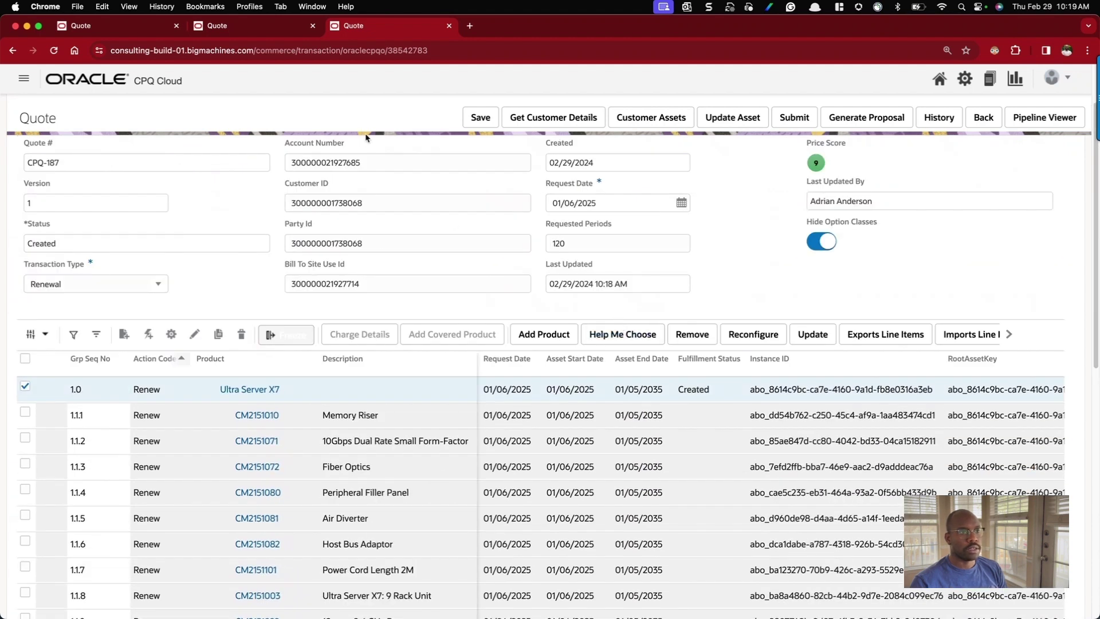
Save the renewal quote and update the asset to fulfill the renewal.
click(475, 124)
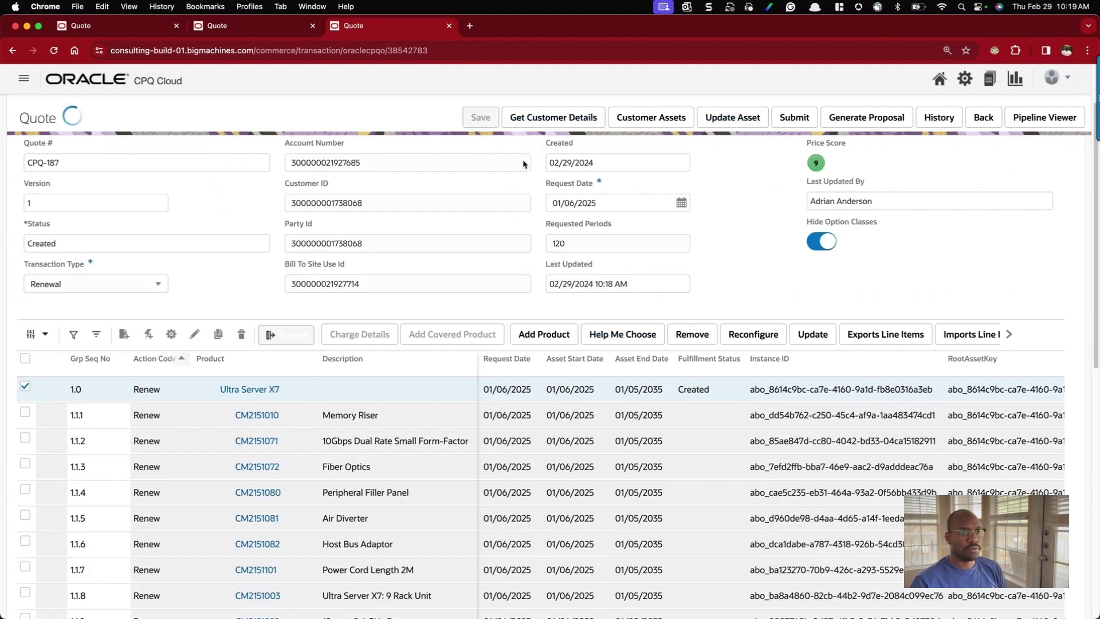
click(729, 121)
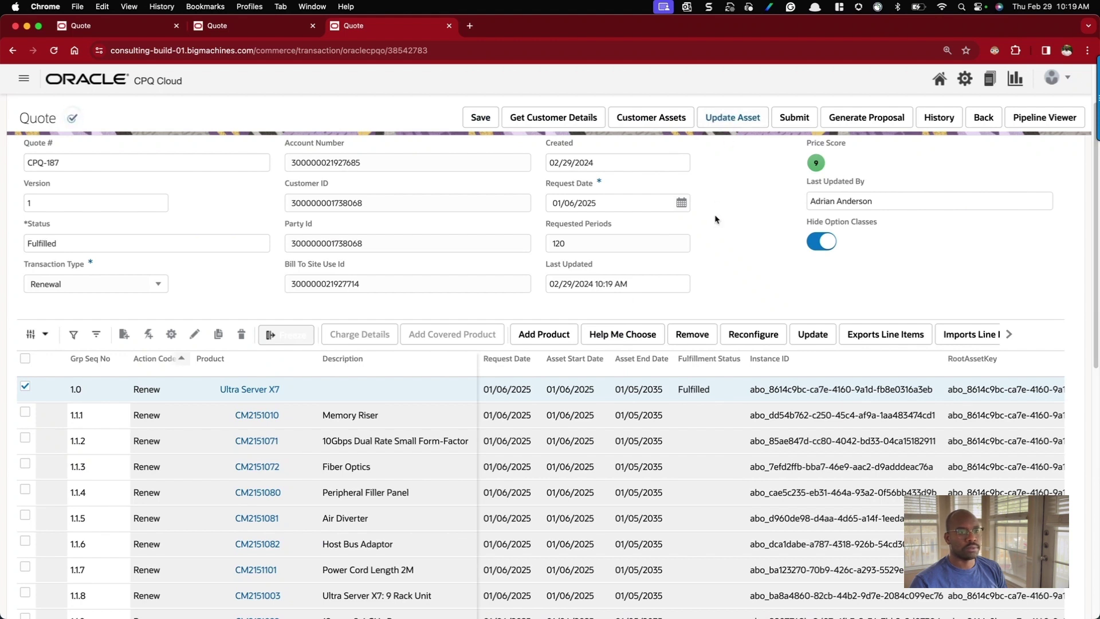
scroll(683, 280, up, 1)
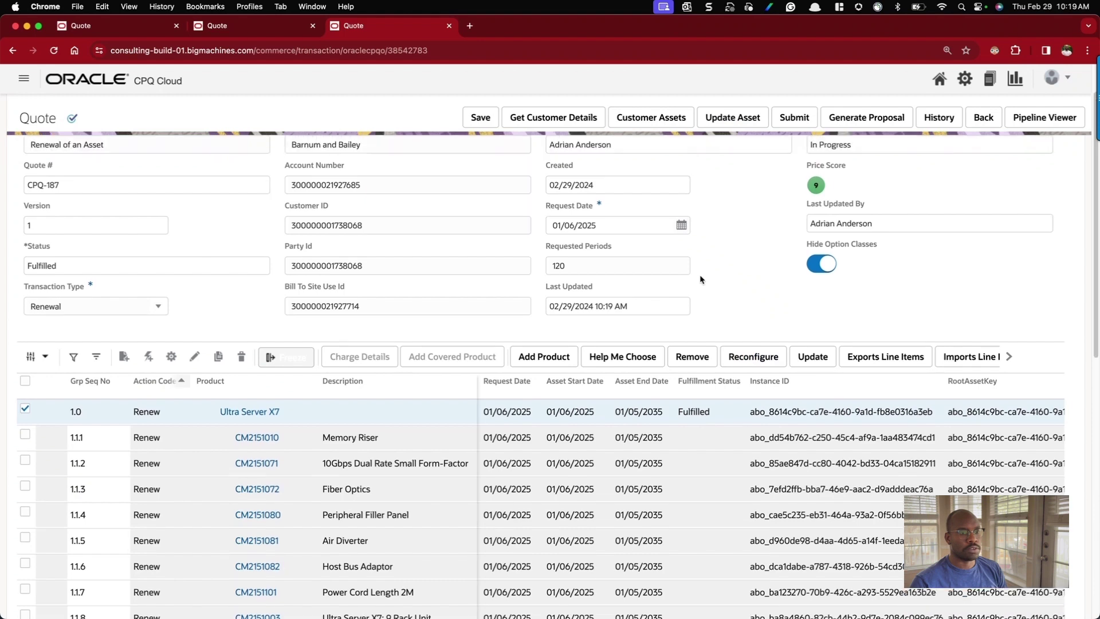
Create a new transaction from the quote process manager in a separate browser tab and name it Termination of the Asset.
super+click(988, 85)
click(534, 30)
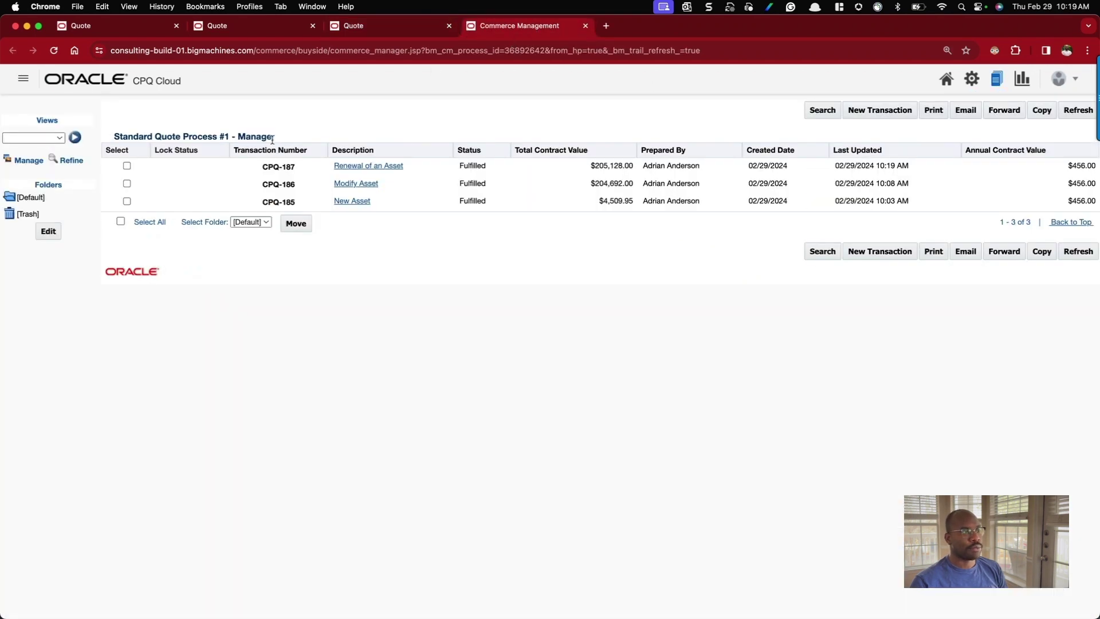
click(879, 111)
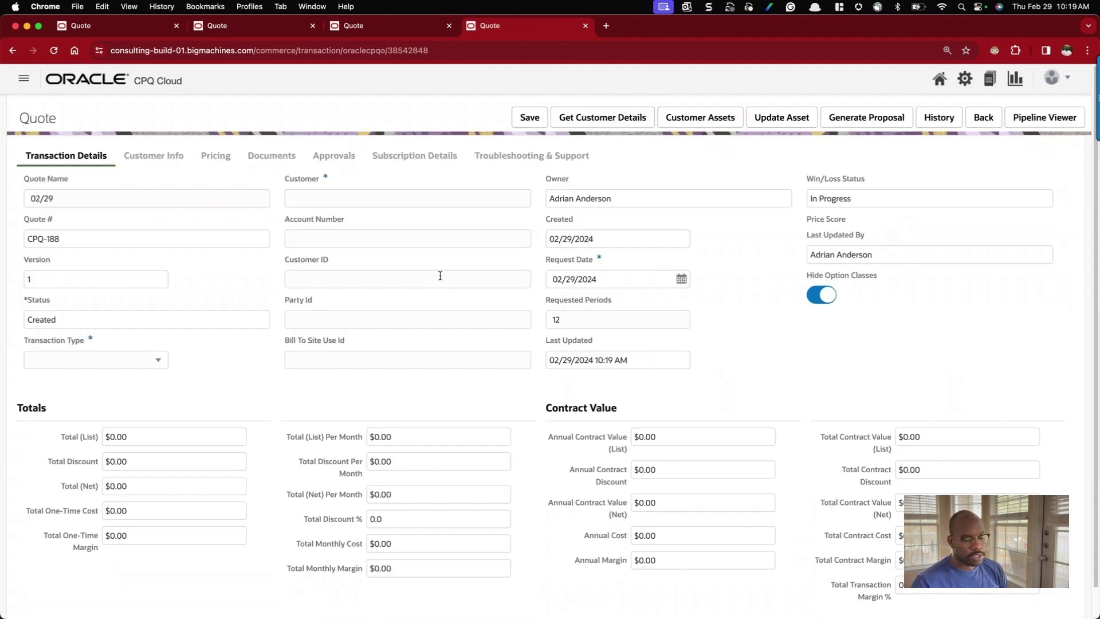
triple_click(99, 199)
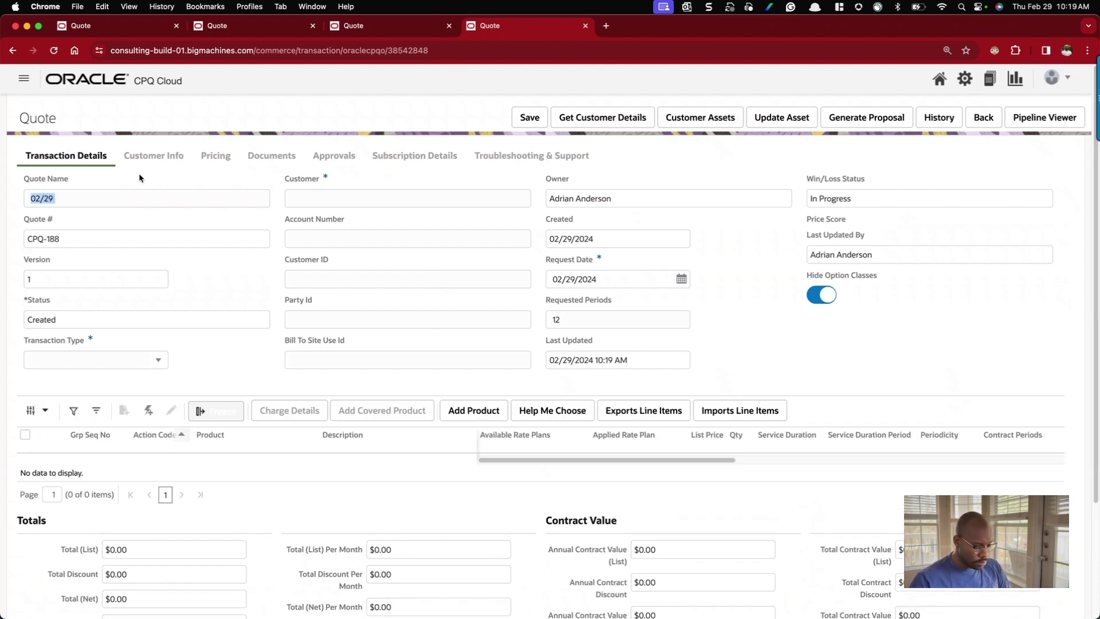
text(T)
click(168, 226)
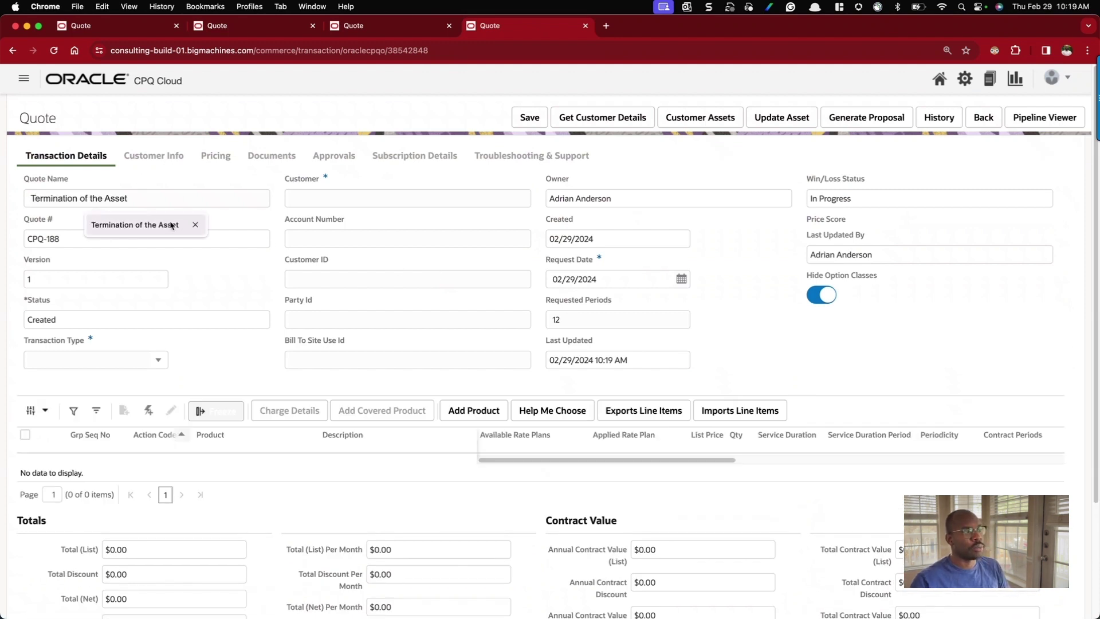
Set the new quote's Transaction Type to Termination and its Customer to Barnum and Bailey.
click(162, 366)
click(43, 440)
click(308, 200)
click(381, 225)
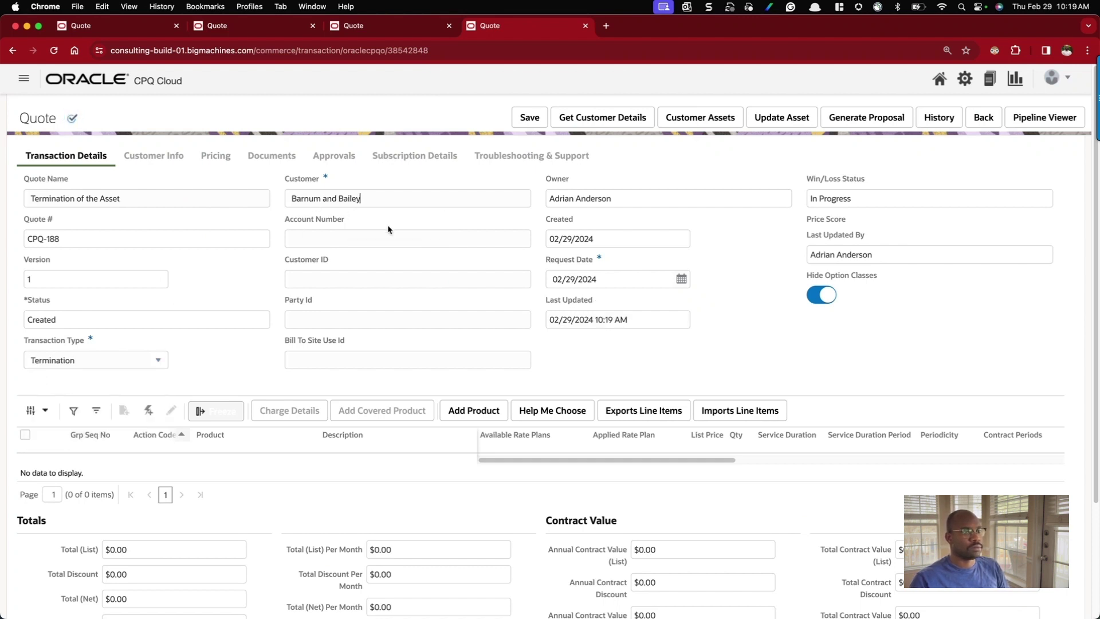
Set the termination quote's Request Date to 06/03/2030 and save the quote.
click(681, 279)
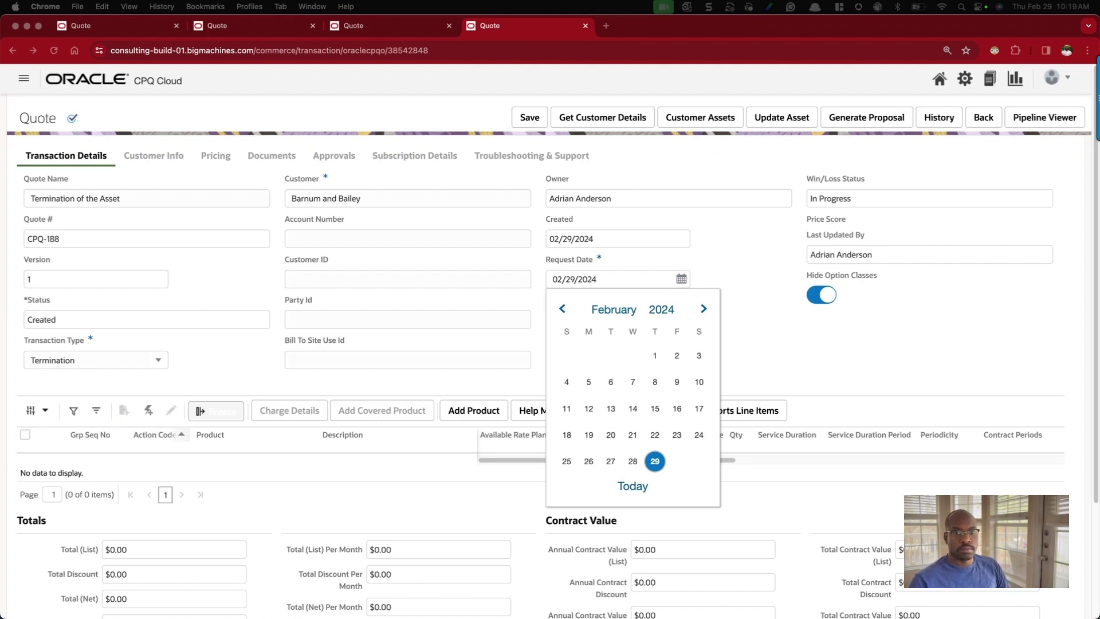
click(660, 312)
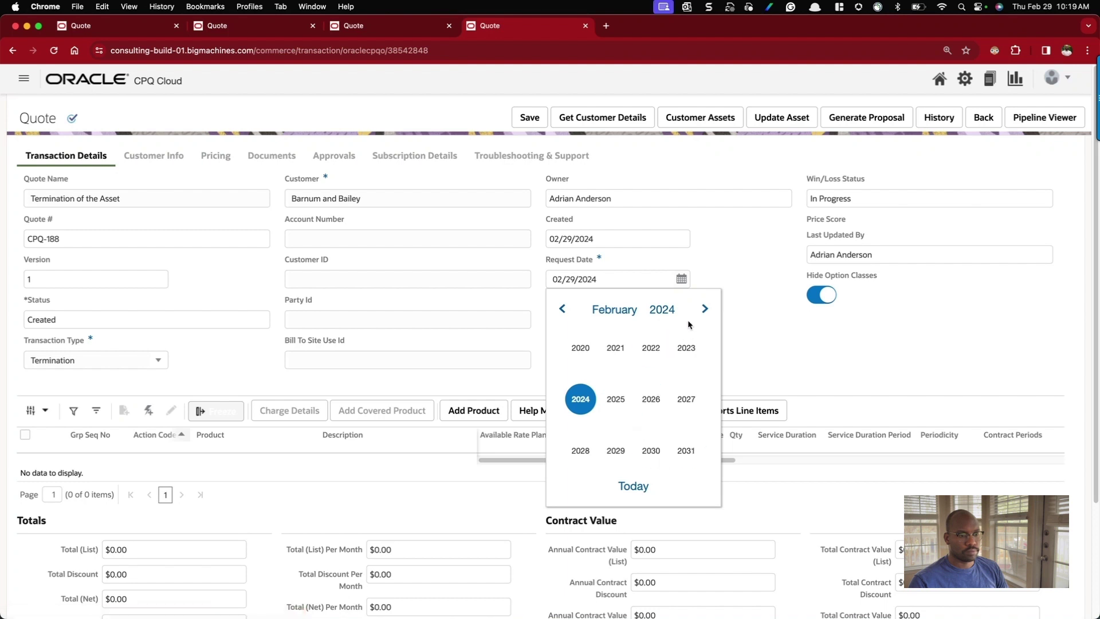
click(652, 451)
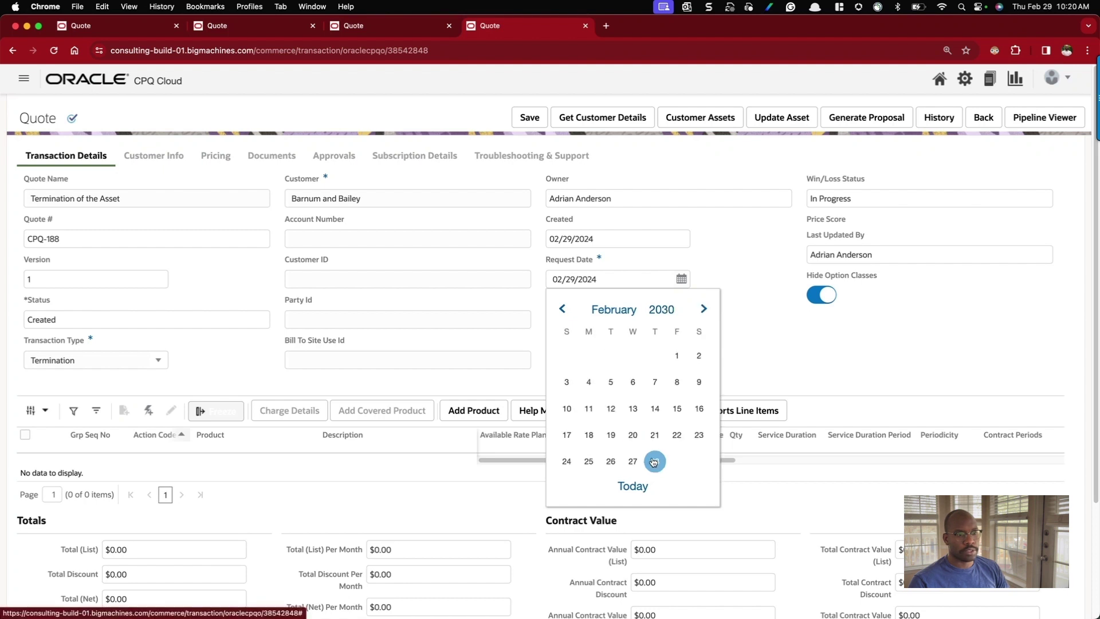
click(624, 312)
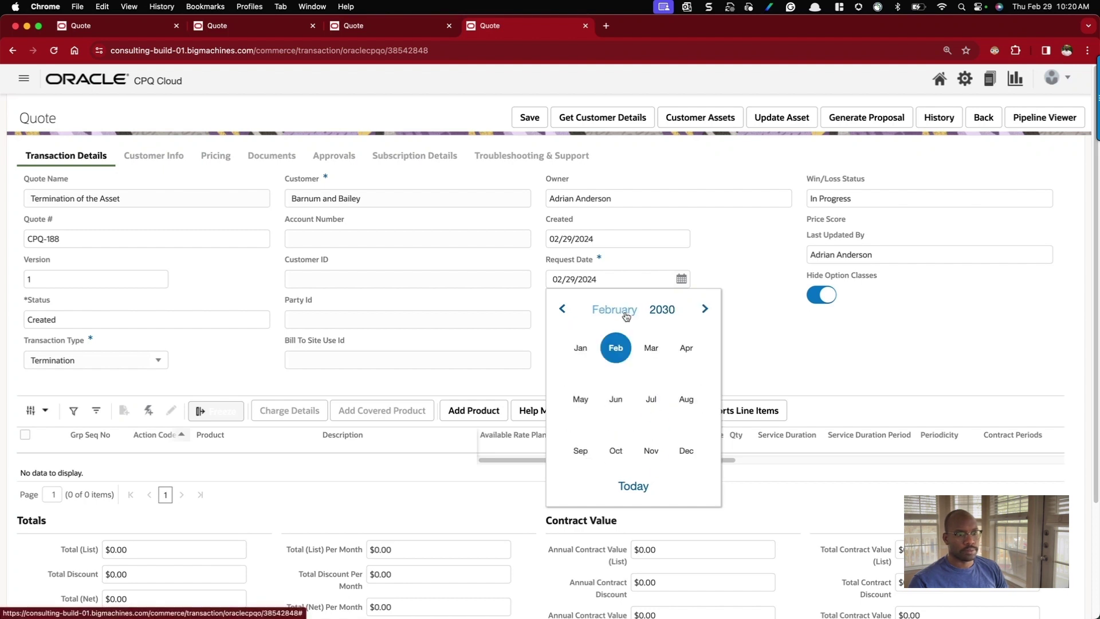
click(614, 399)
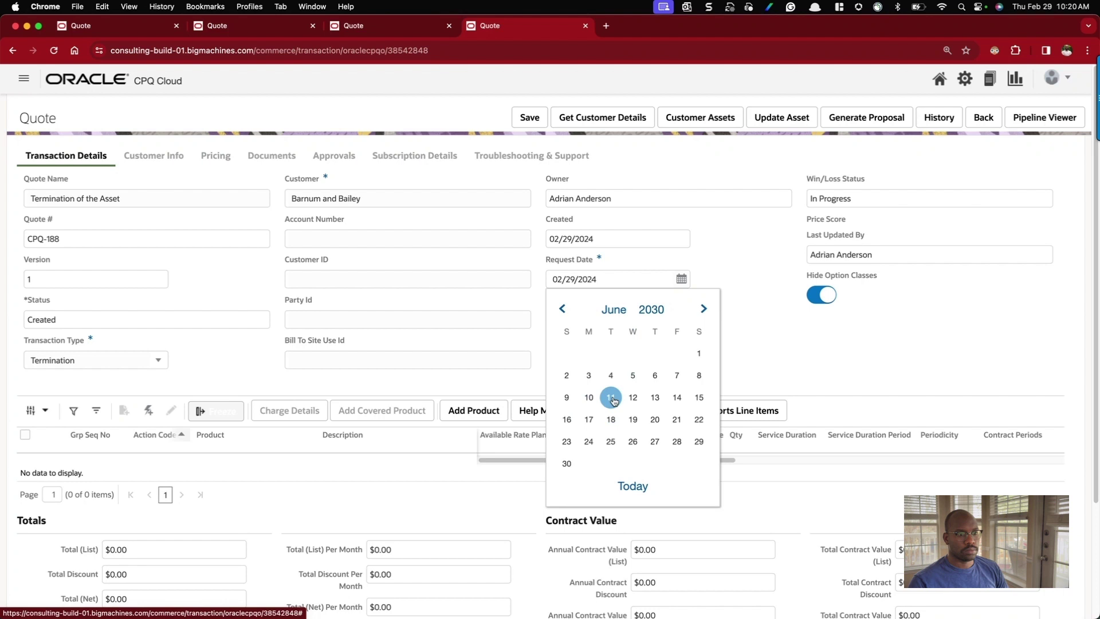
click(588, 375)
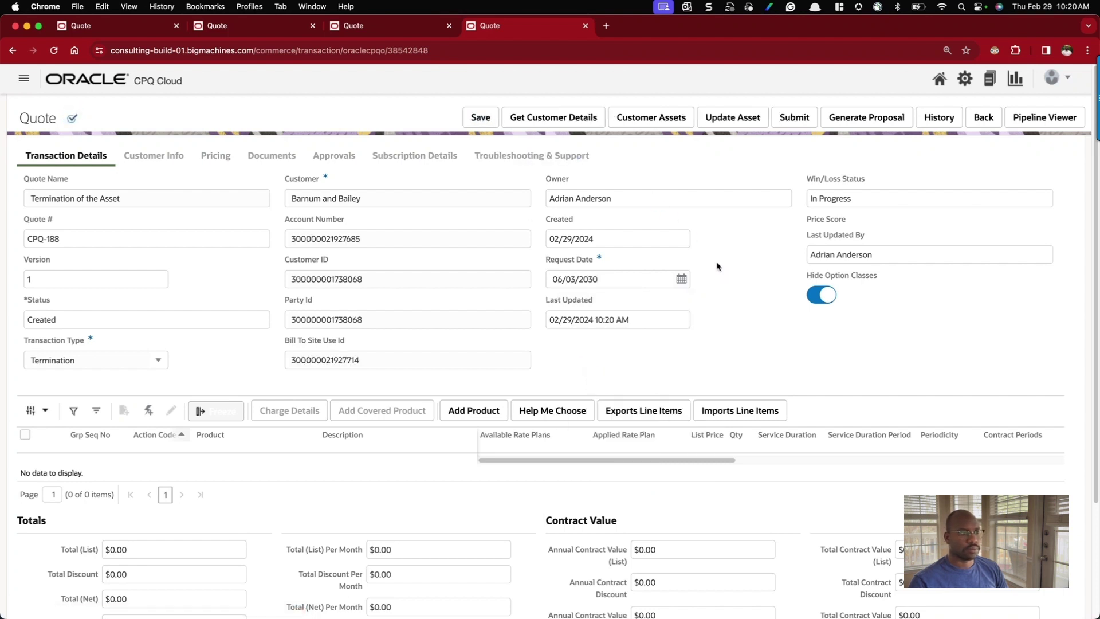
Terminate the active Ultra Server X7 from the customer's assets to bring it into the termination quote.
click(652, 118)
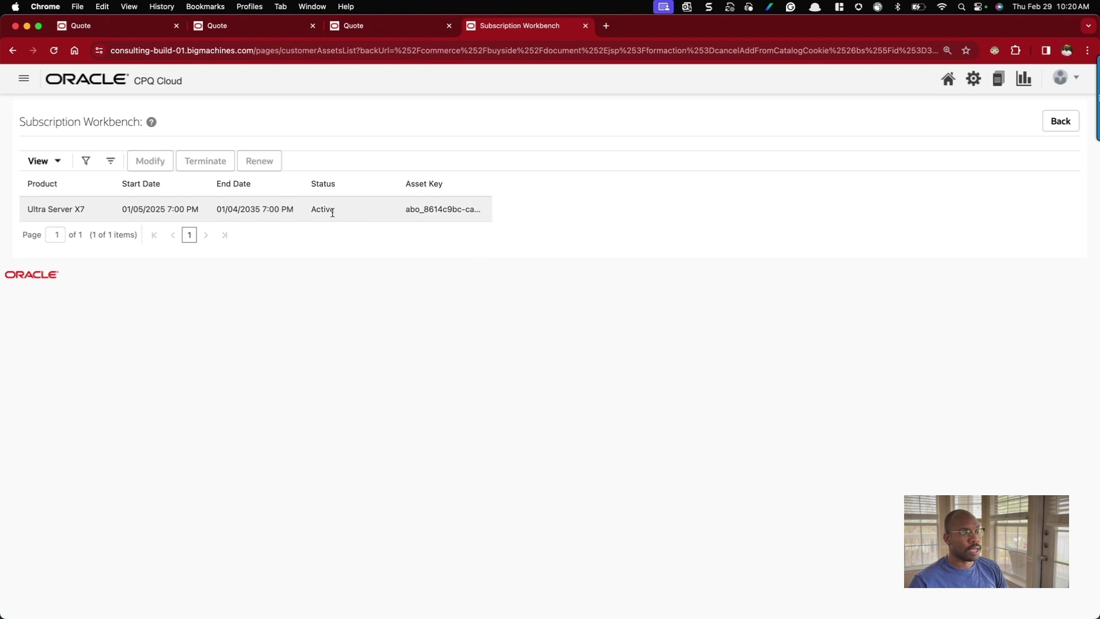
click(333, 211)
click(205, 165)
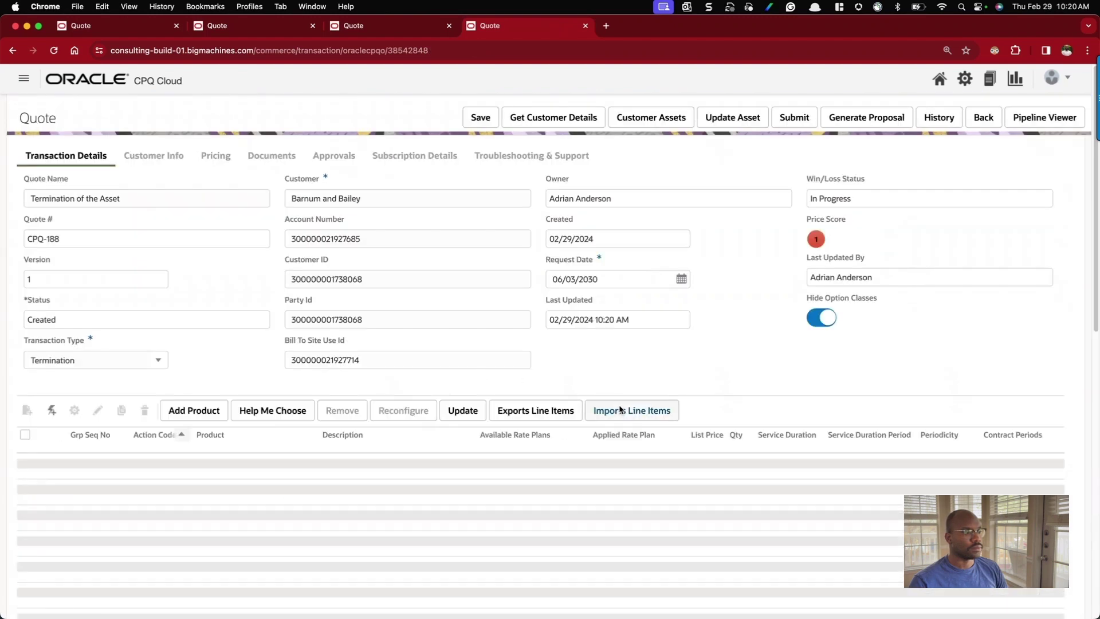
Examine the termination quote's line items, including their action codes, request dates, asset start and end dates, and fulfillment status.
scroll(656, 370, down, 5)
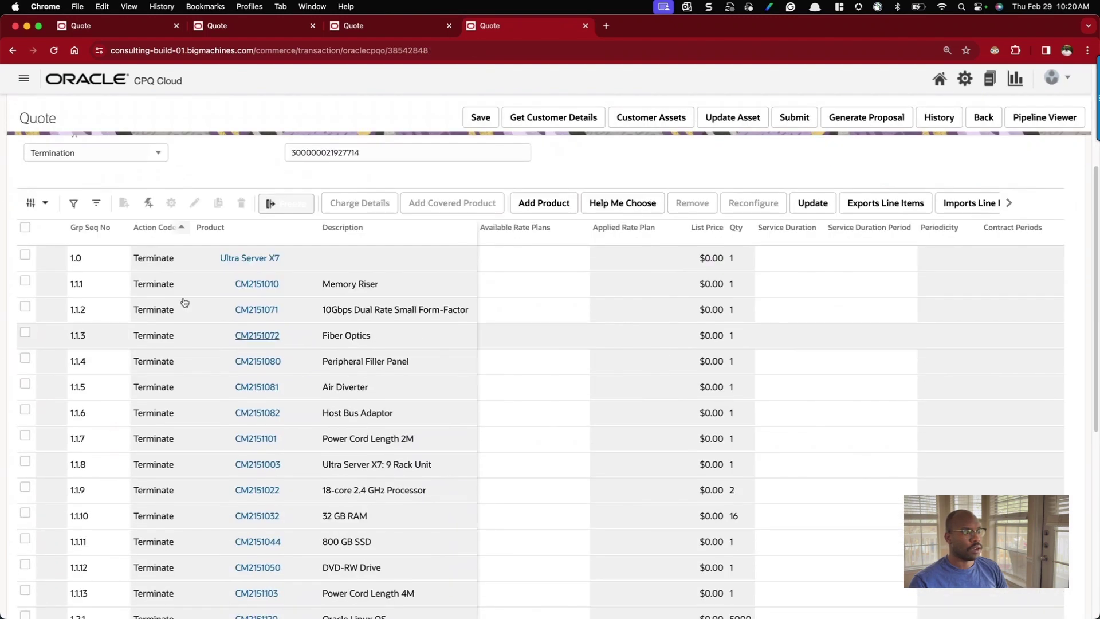
scroll(187, 286, down, 5)
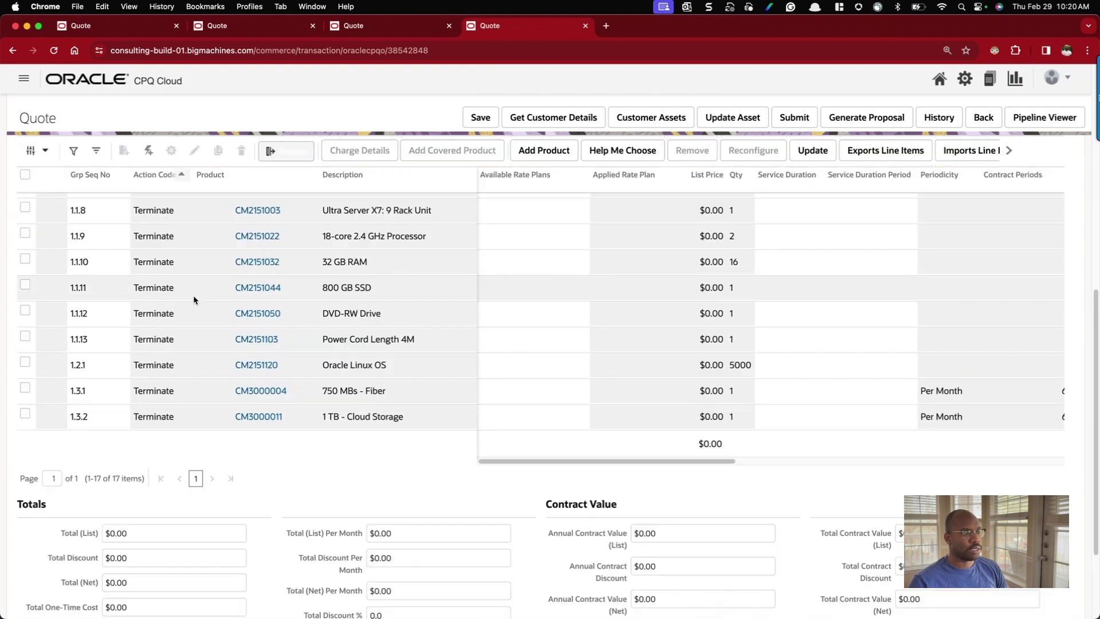
scroll(307, 309, up, 3)
scroll(532, 331, right, 6)
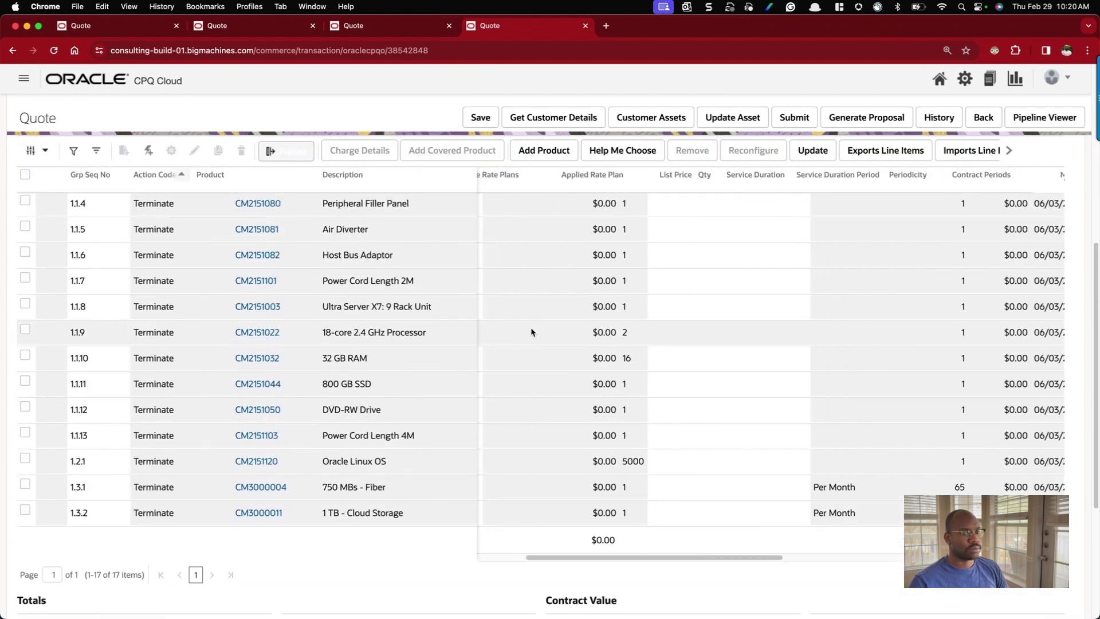
scroll(529, 332, up, 3)
scroll(530, 334, up, 1)
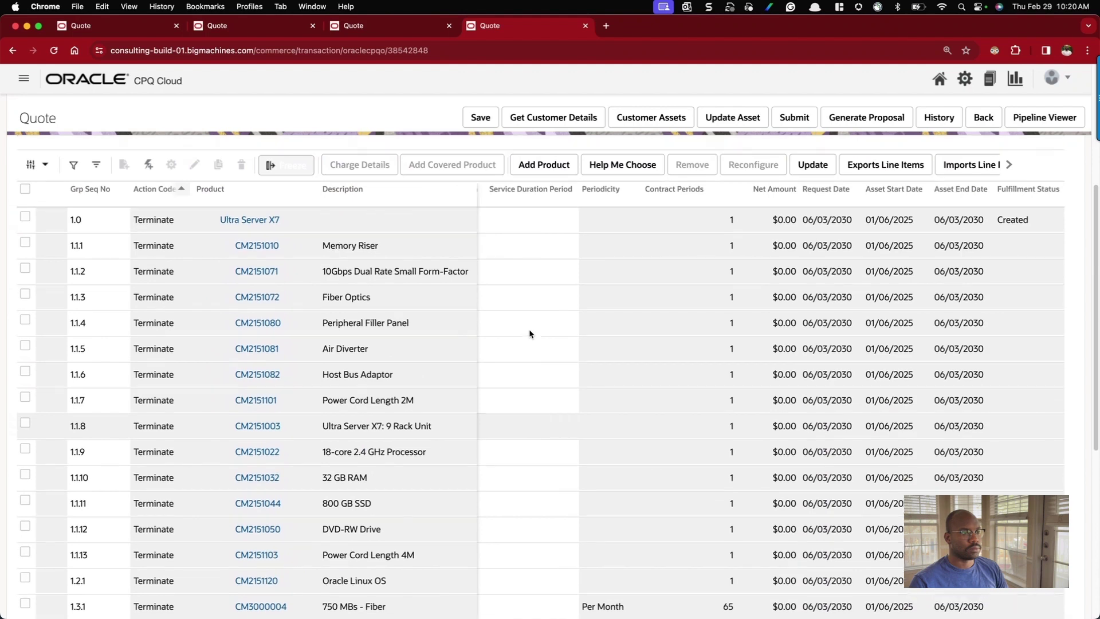
scroll(530, 334, right, 4)
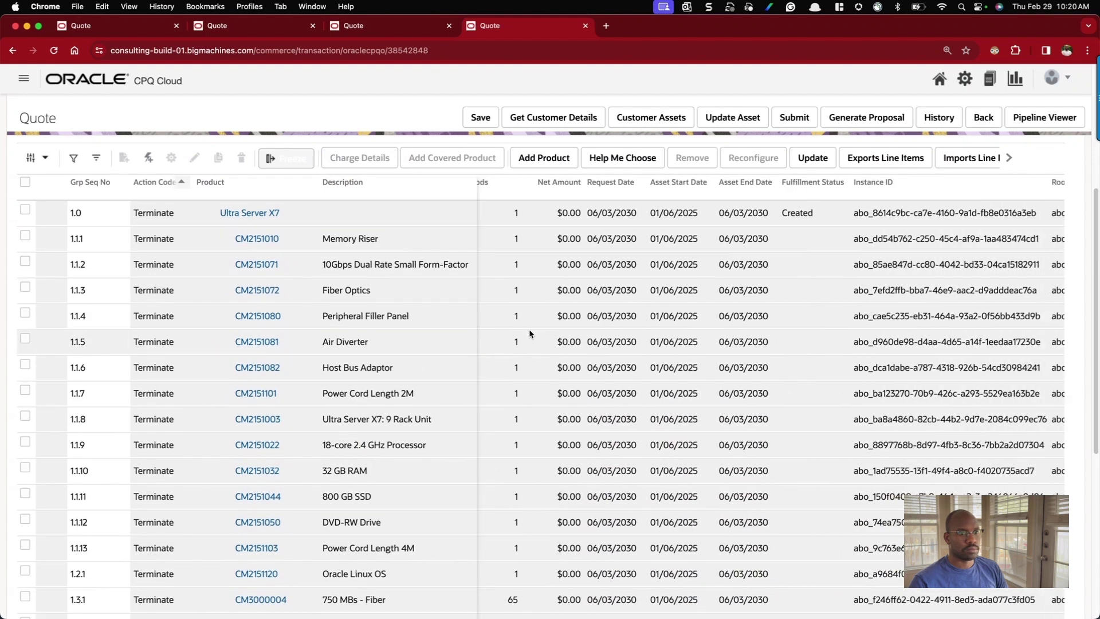
scroll(562, 332, right, 3)
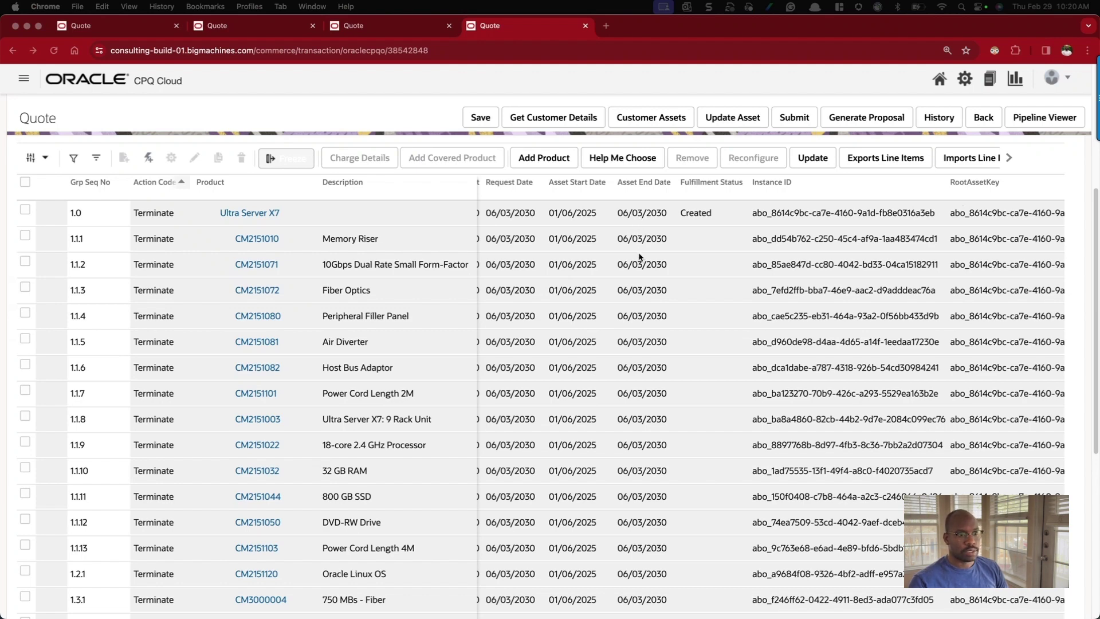
scroll(645, 291, down, 3)
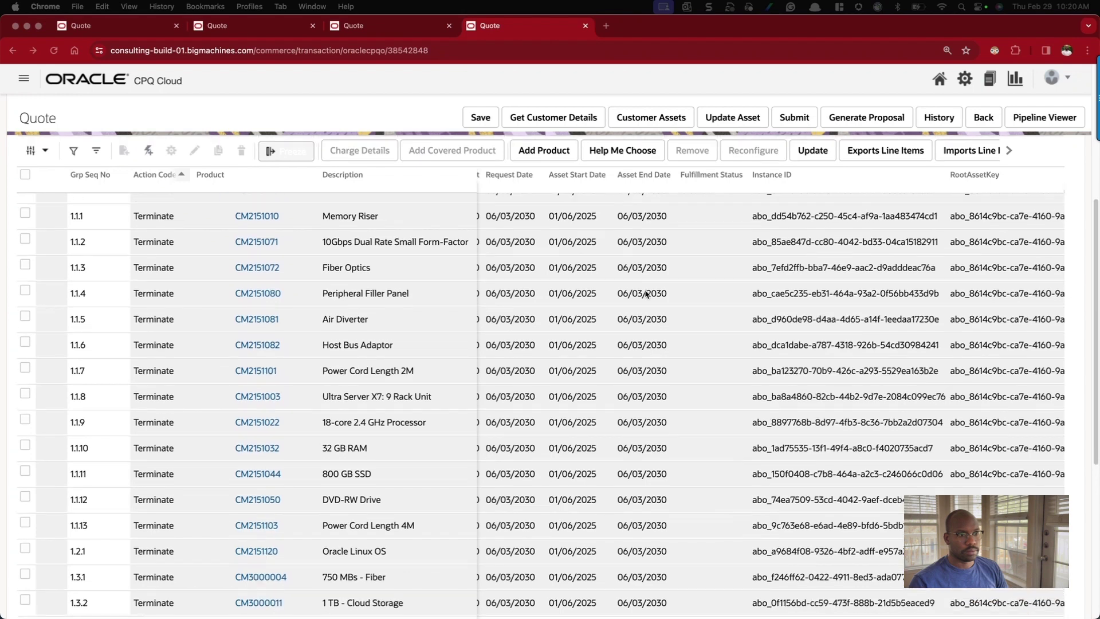
scroll(646, 293, up, 3)
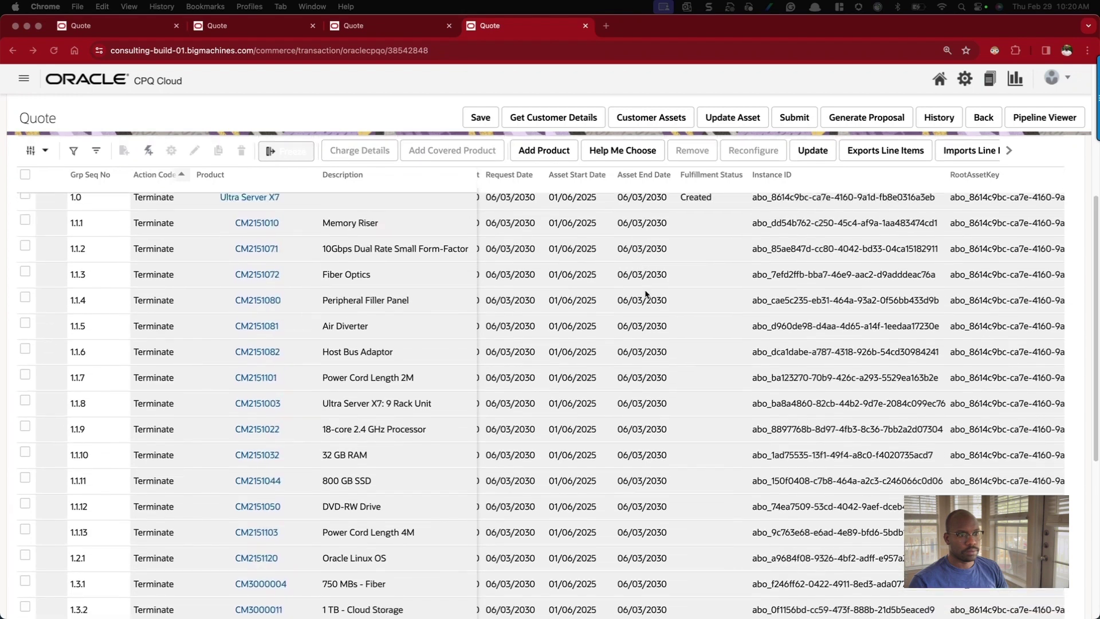
Update the asset from the termination quote to fulfill the Ultra Server X7 termination.
scroll(645, 294, up, 5)
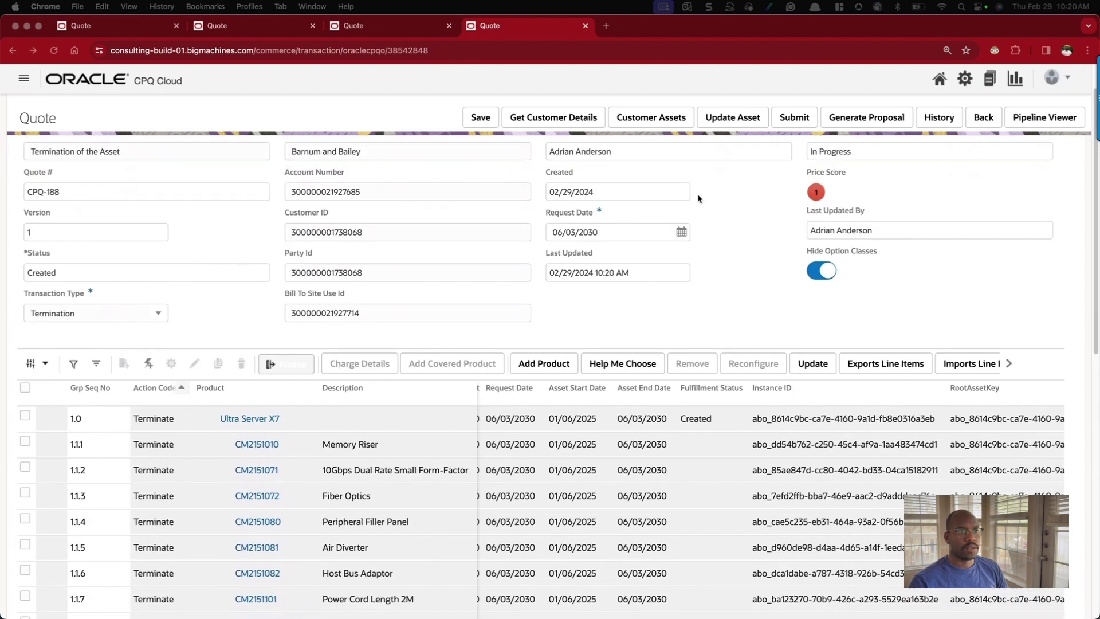
click(730, 125)
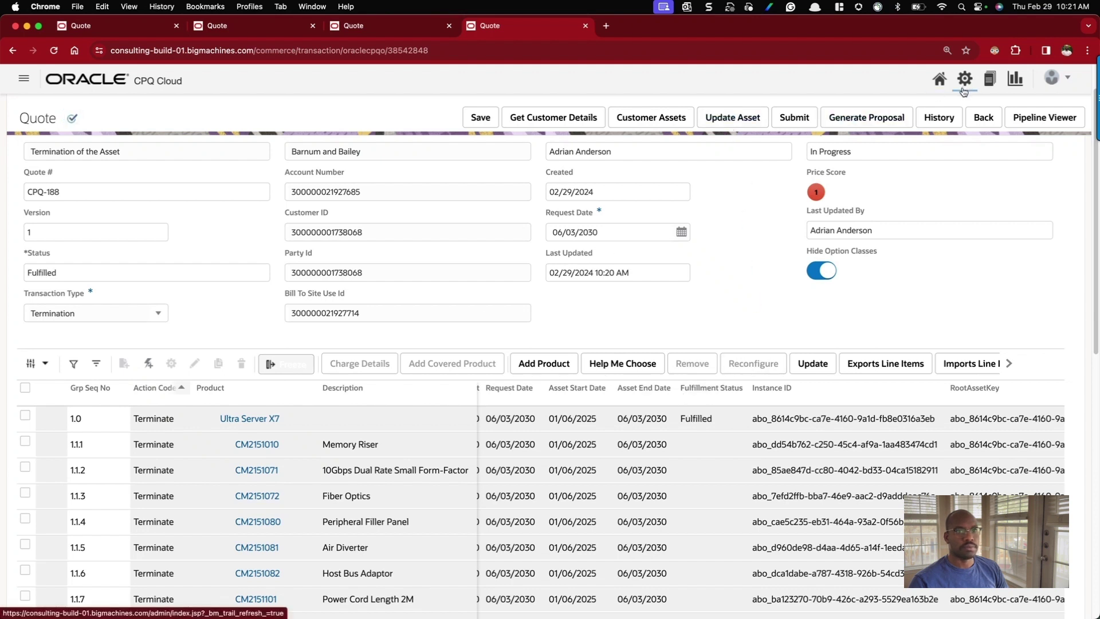
Create a new transaction from the quote process manager in a separate browser tab and name it Check Asset.
super+click(991, 82)
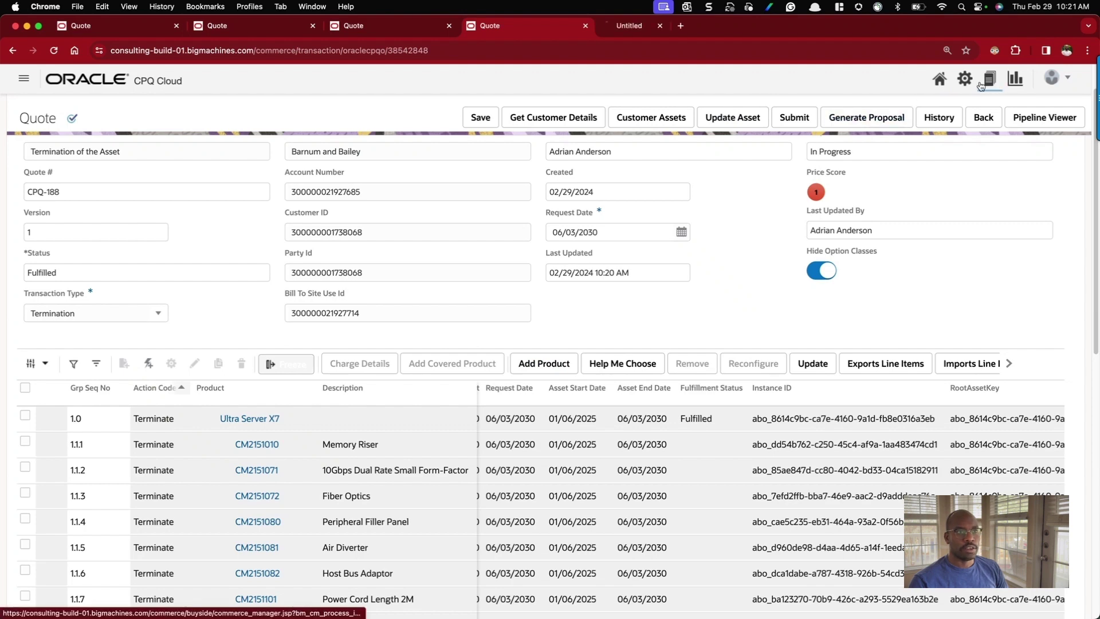
click(629, 26)
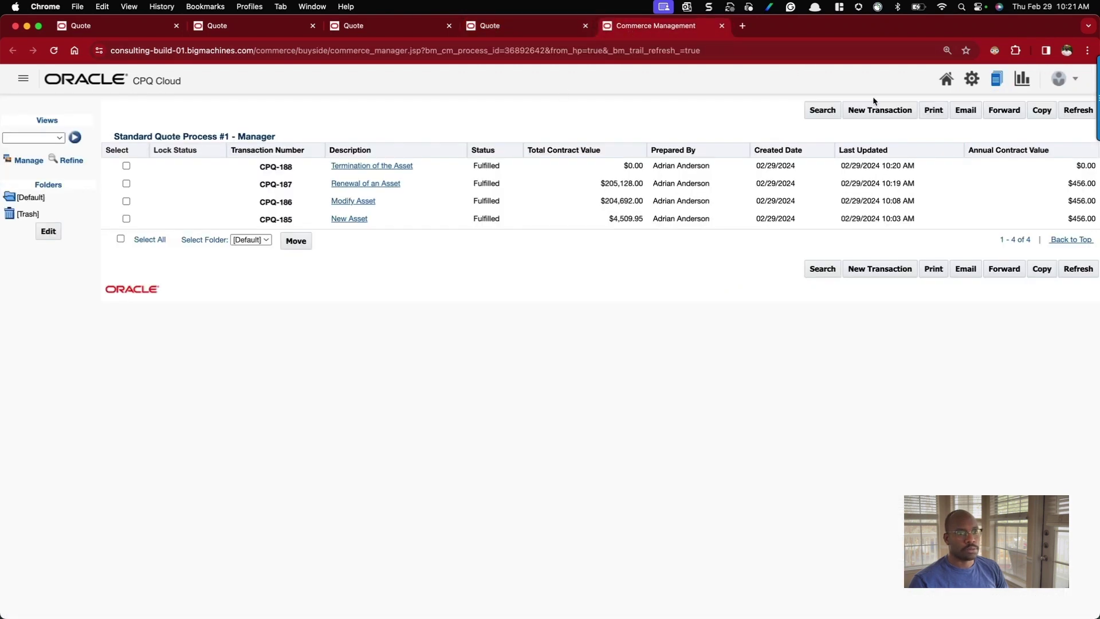
click(872, 112)
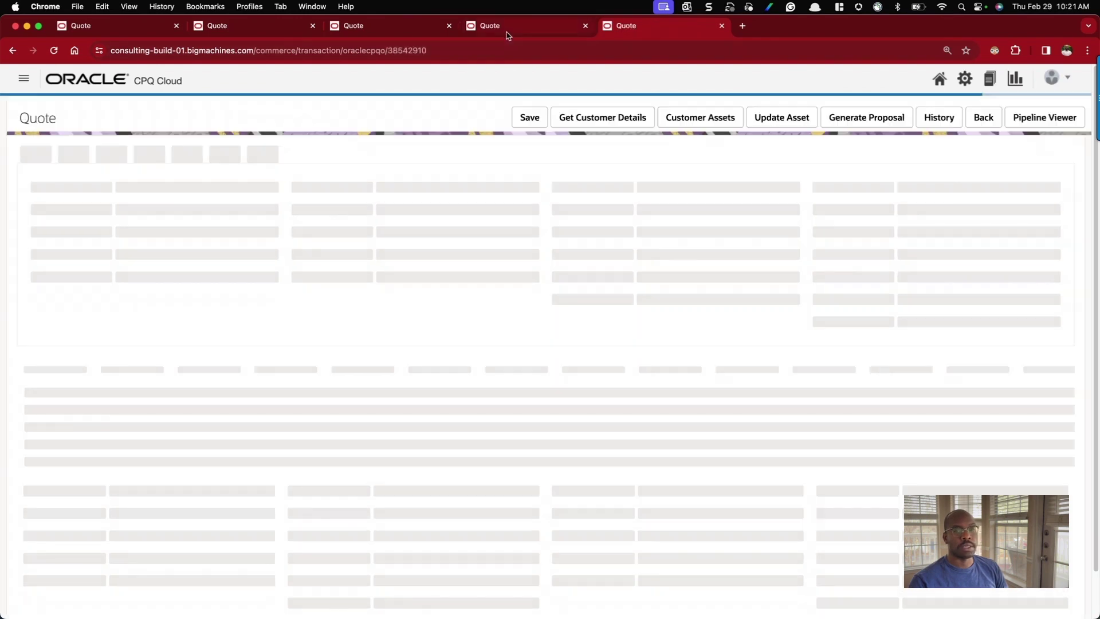
click(506, 33)
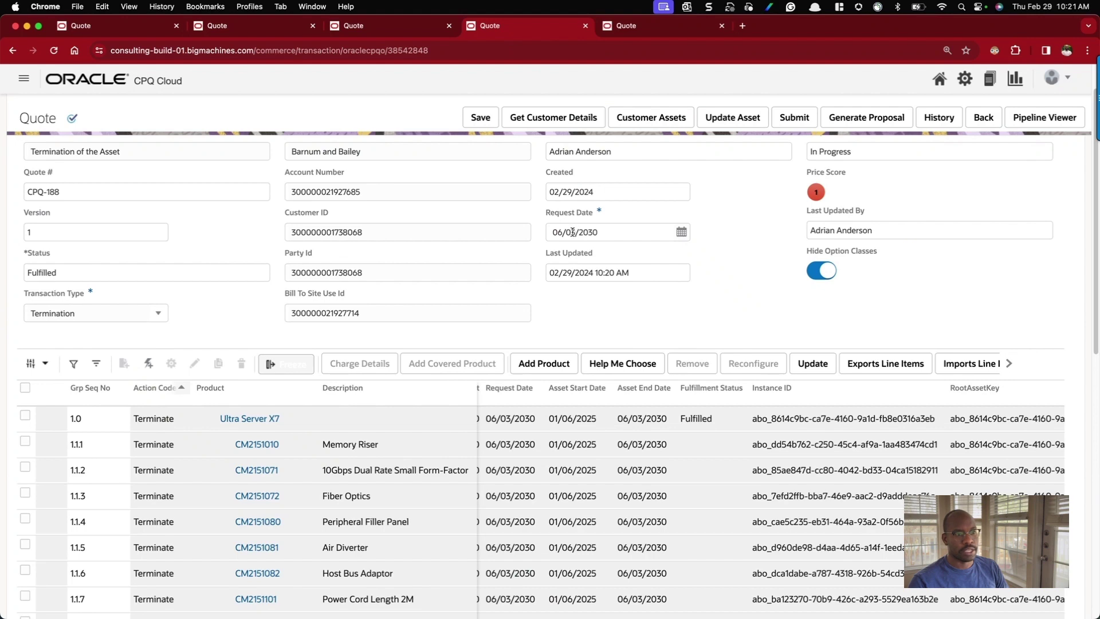
click(632, 28)
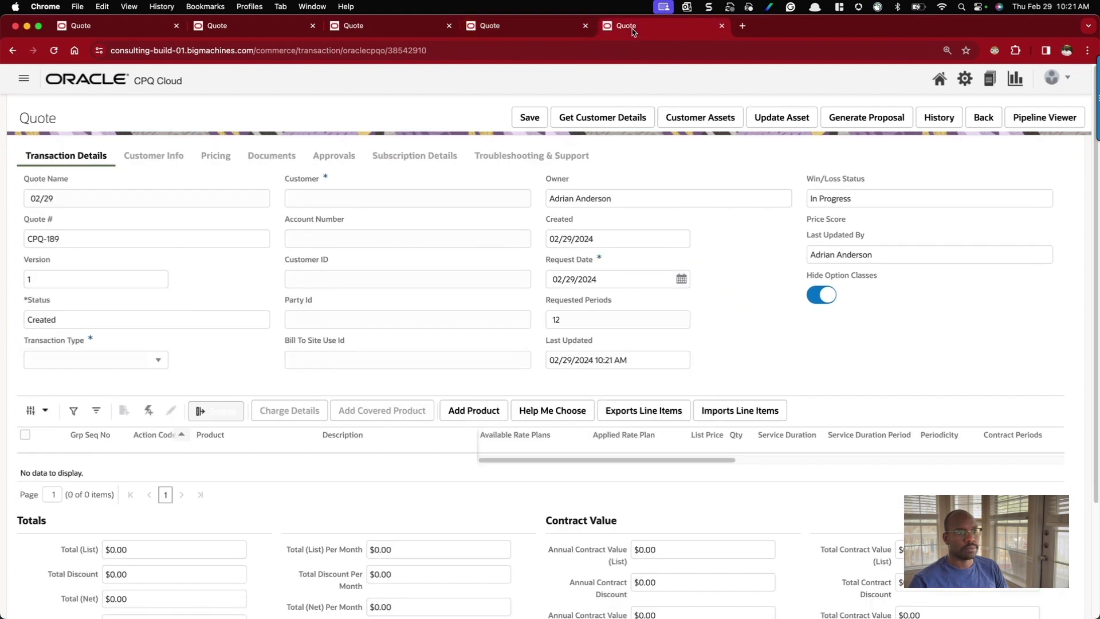
key(super+a)
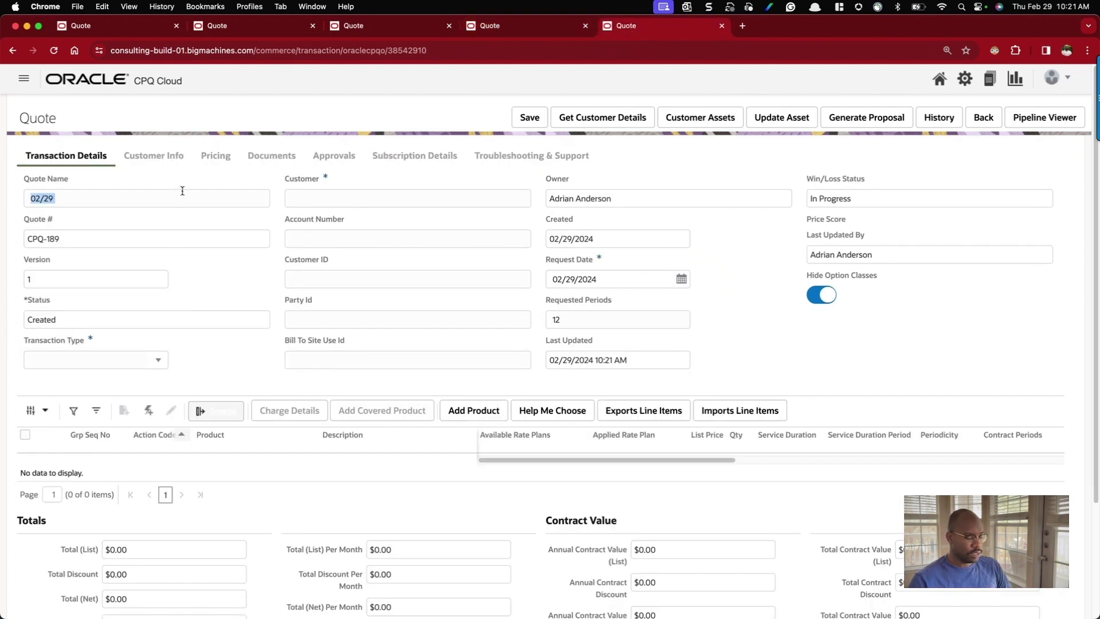
text(Che)
key(Down)
key(Return)
Set the Check Asset quote's Transaction Type to Modification and its Customer to Barnum and Bailey.
click(142, 368)
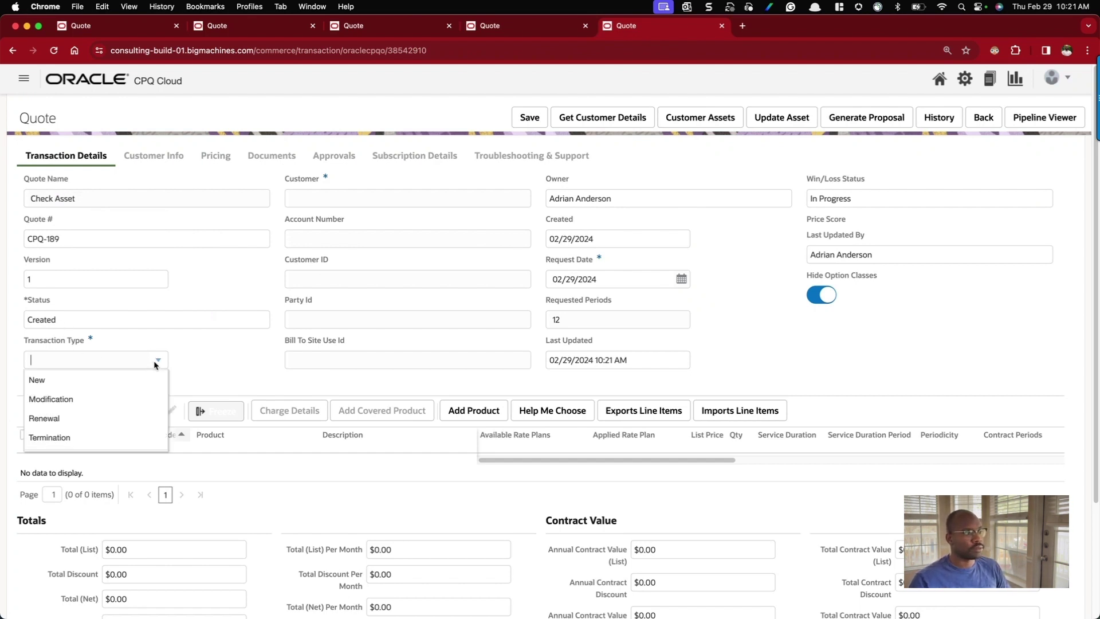
click(56, 398)
click(371, 197)
click(378, 221)
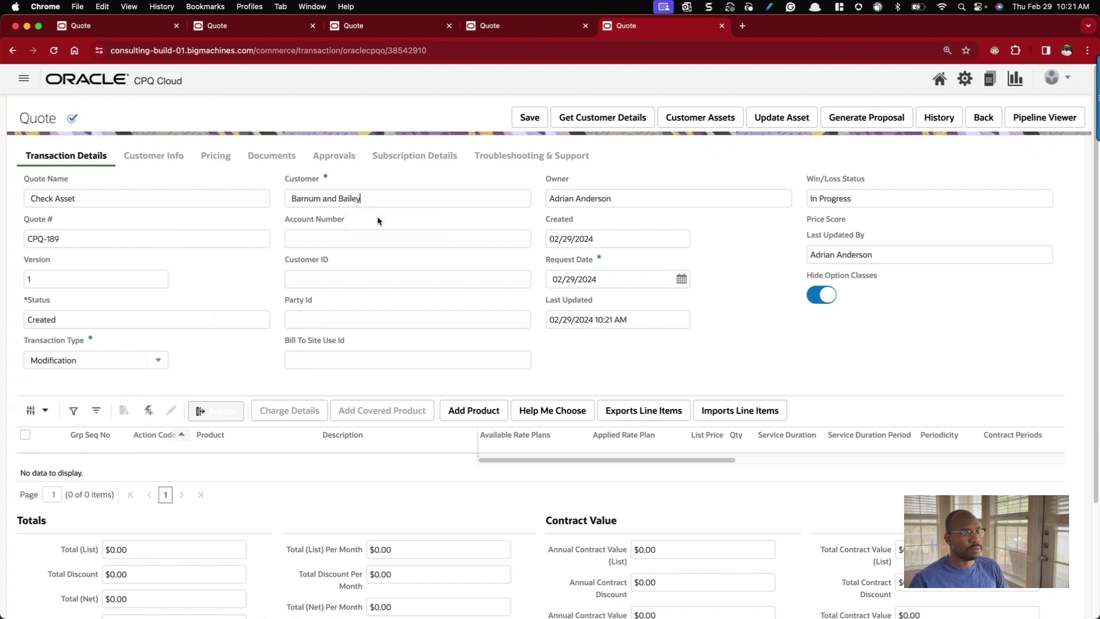
Set the Check Asset quote's Request Date to 10/17/2030 and save the quote.
click(681, 279)
click(660, 309)
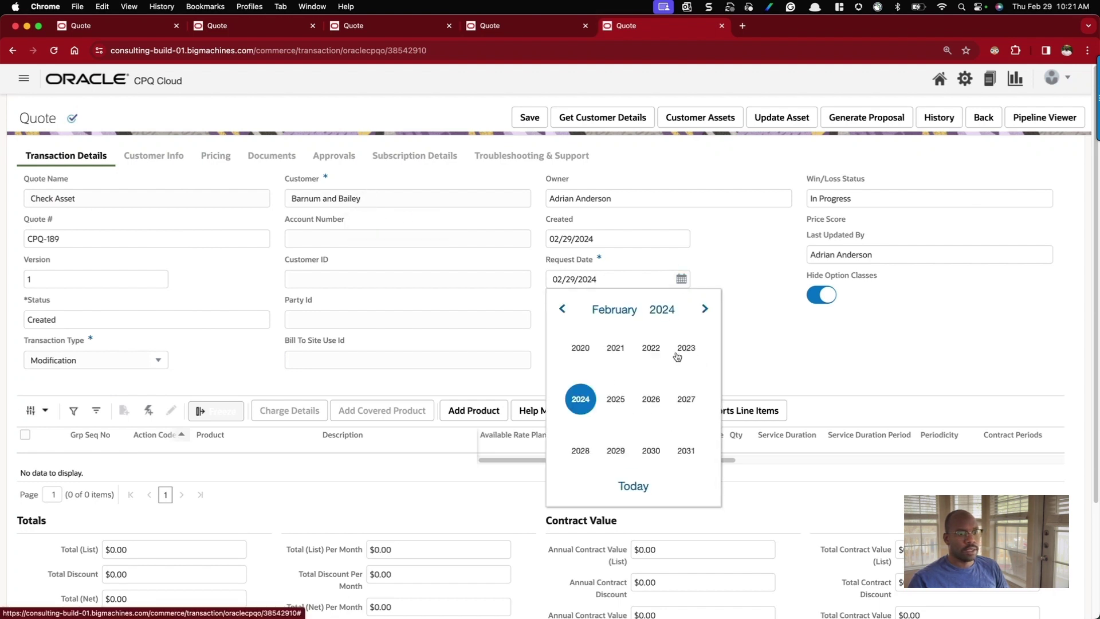
click(651, 451)
click(616, 307)
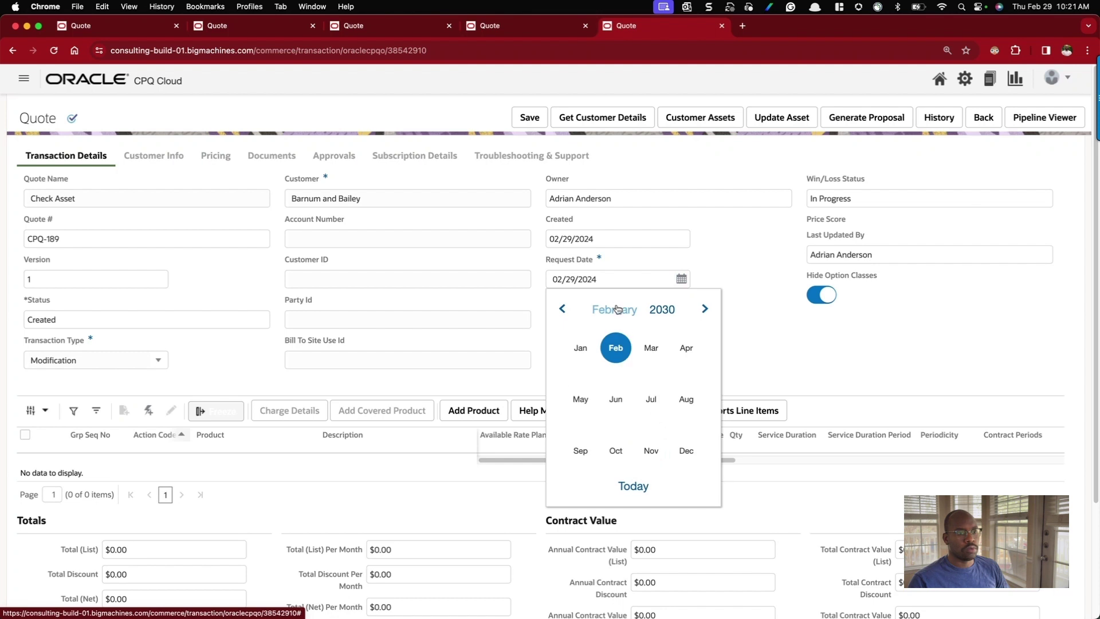
click(616, 451)
click(654, 409)
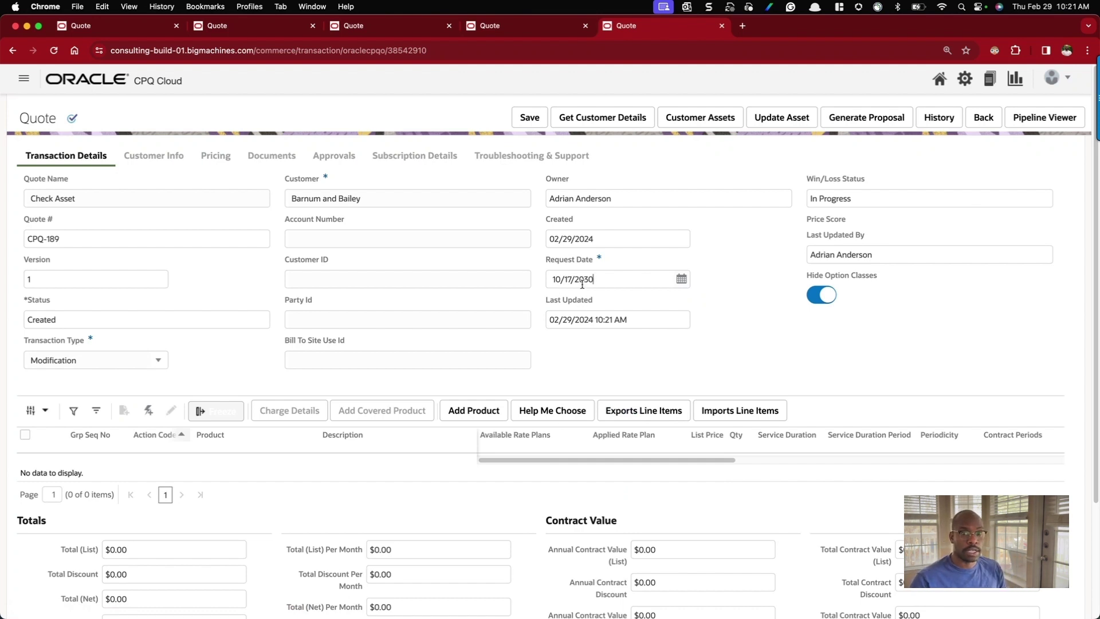
click(529, 117)
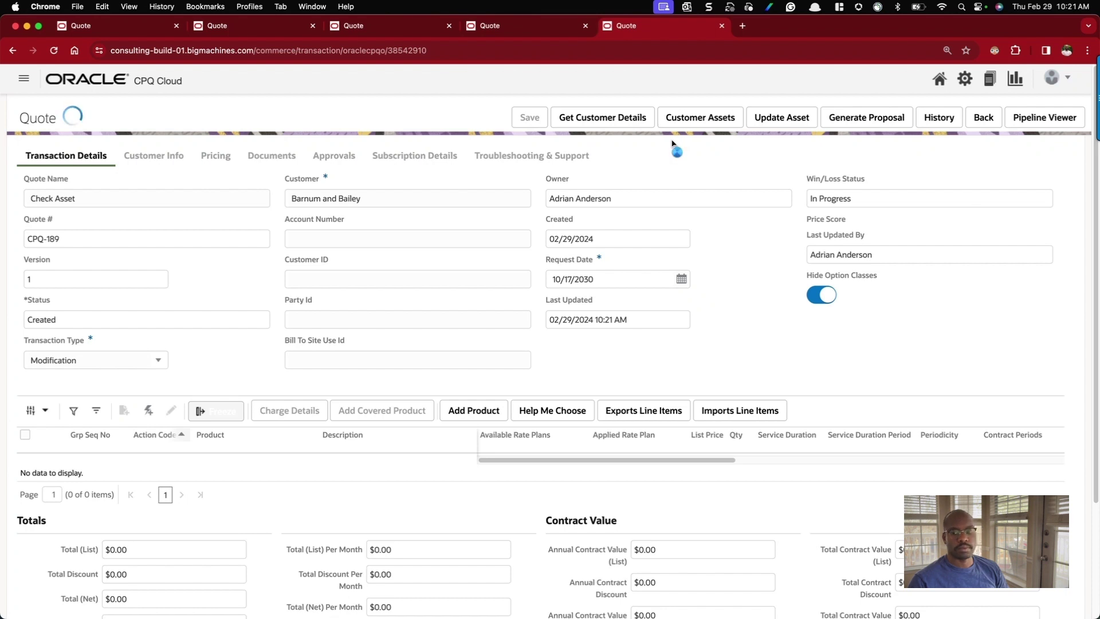
Check the customer's assets from the Check Asset quote, return to the quote and close its browser tab.
click(713, 124)
click(651, 119)
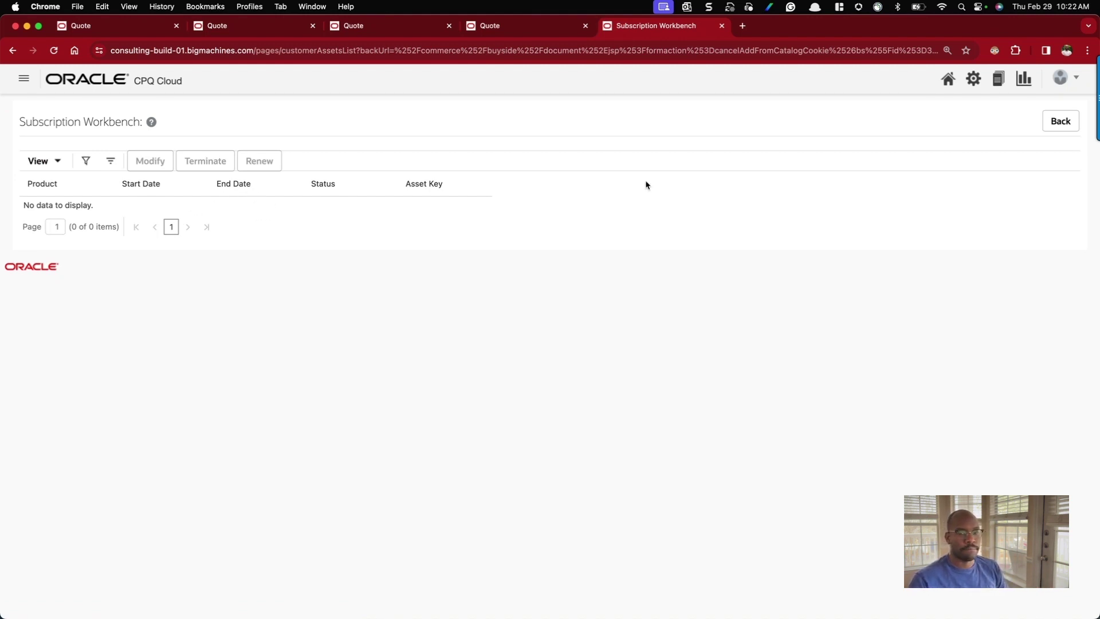
click(1045, 124)
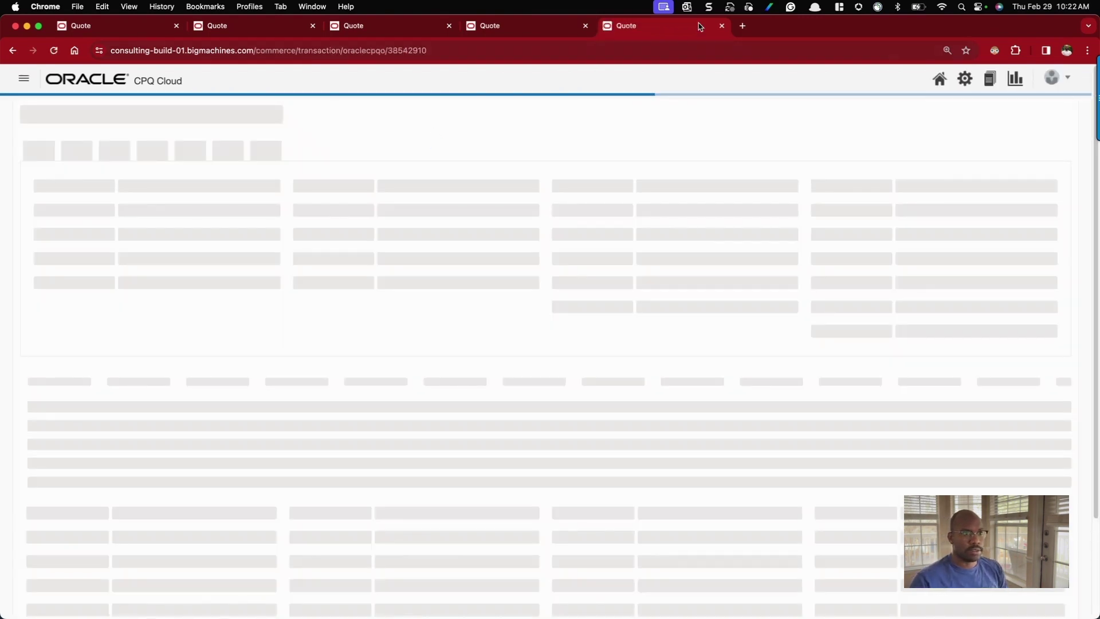
click(722, 27)
Review the details of the new, modification, renewal and termination quotes across their open browser tabs.
click(130, 33)
scroll(310, 161, up, 4)
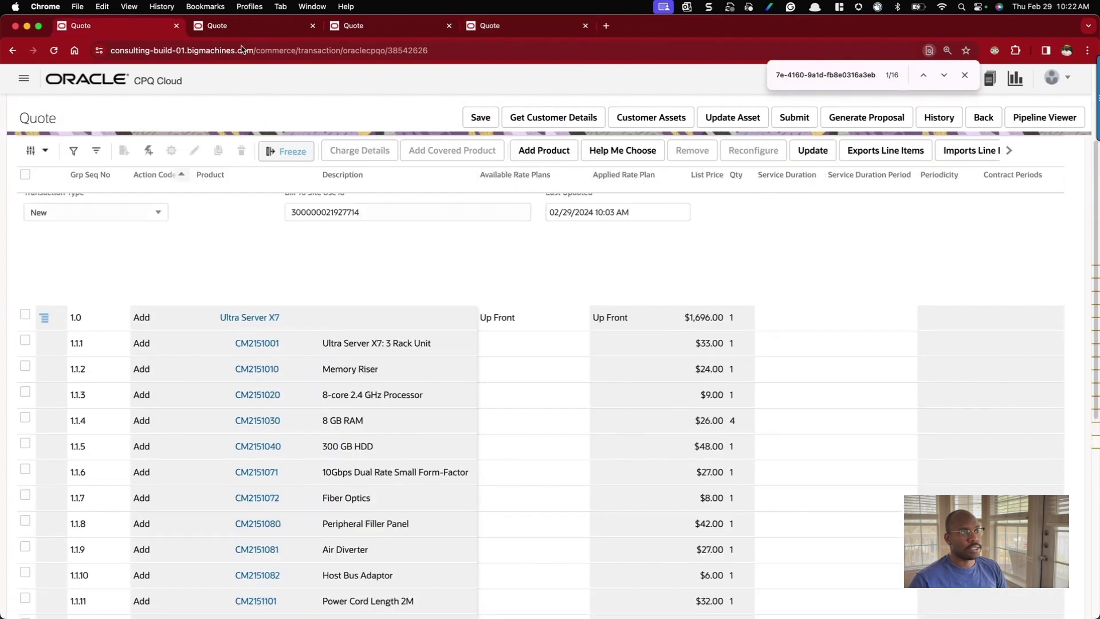
click(238, 31)
scroll(379, 186, up, 1)
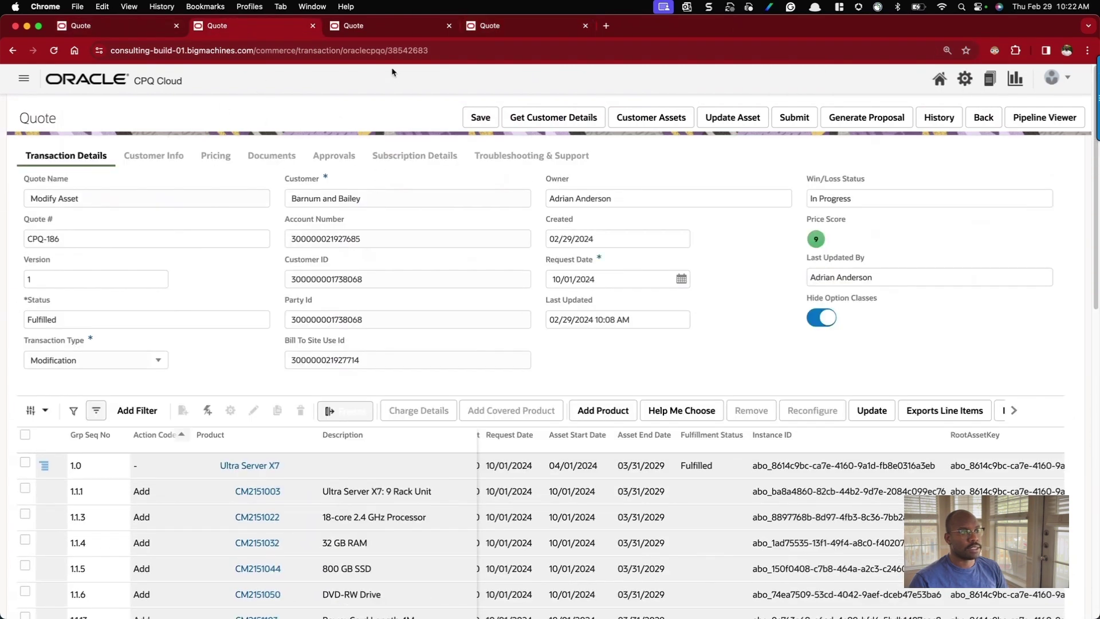
click(378, 32)
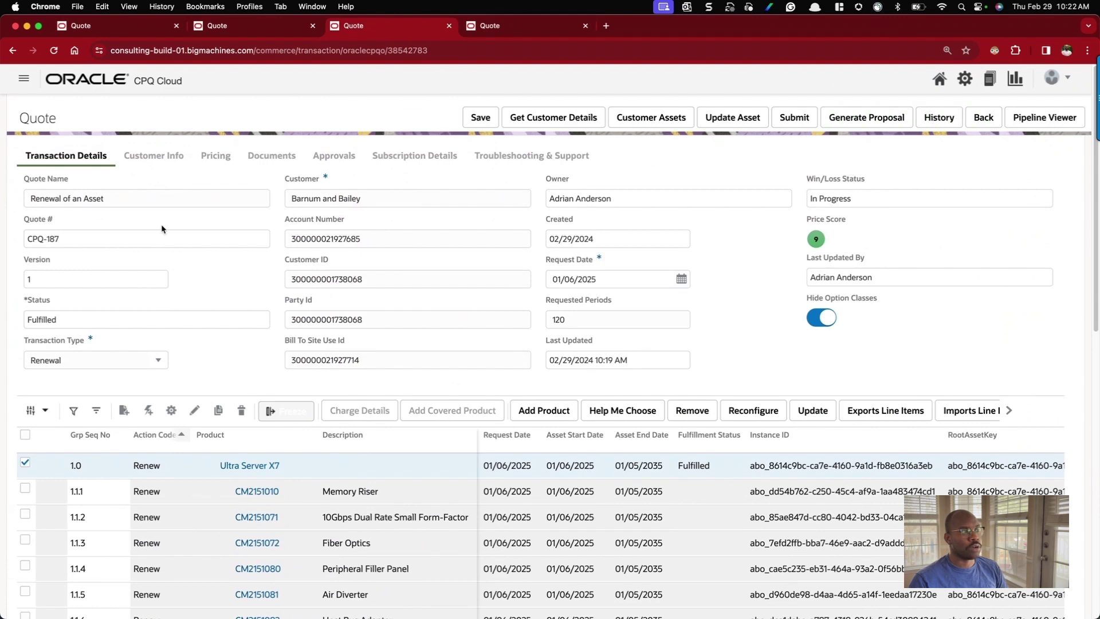
click(490, 29)
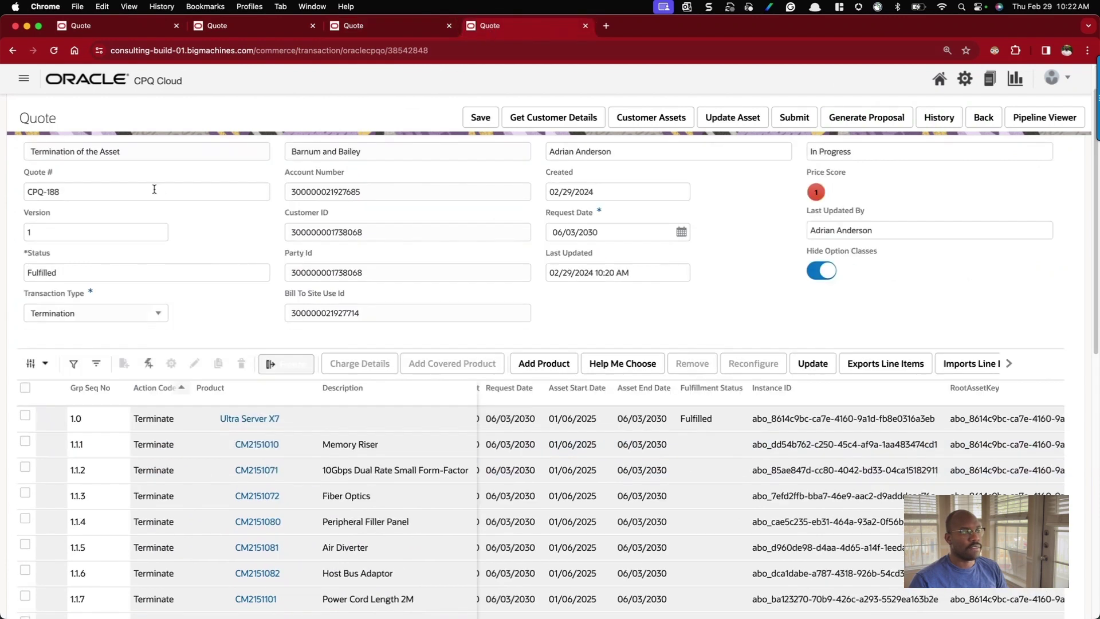
scroll(155, 188, up, 1)
click(256, 35)
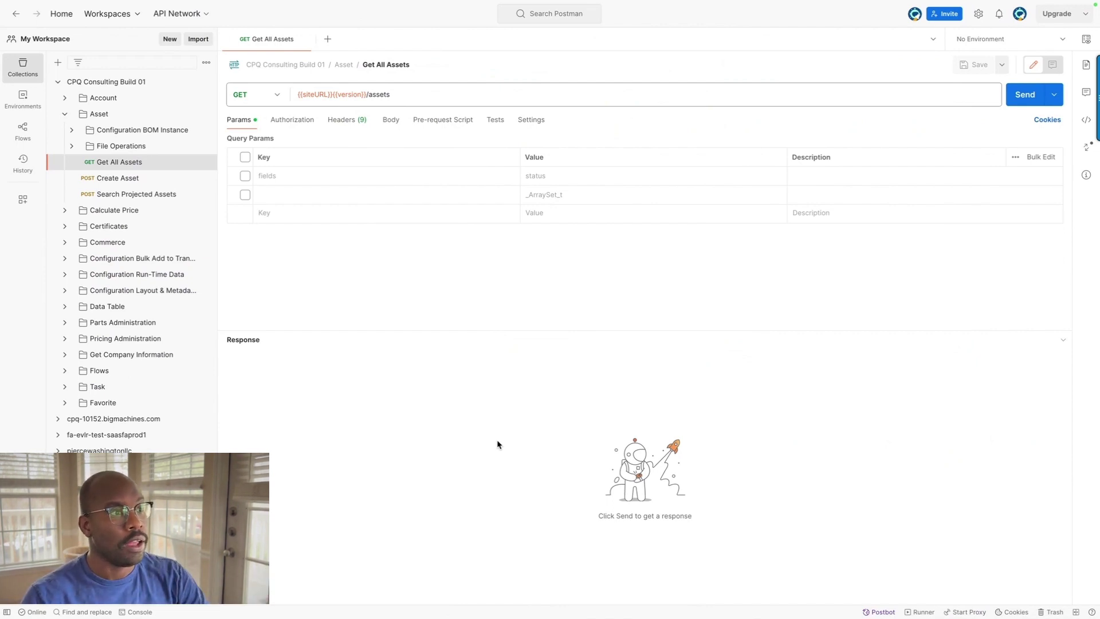
Check the version variable in Postman's Get All Assets request and send the request.
mouse_move(309, 91)
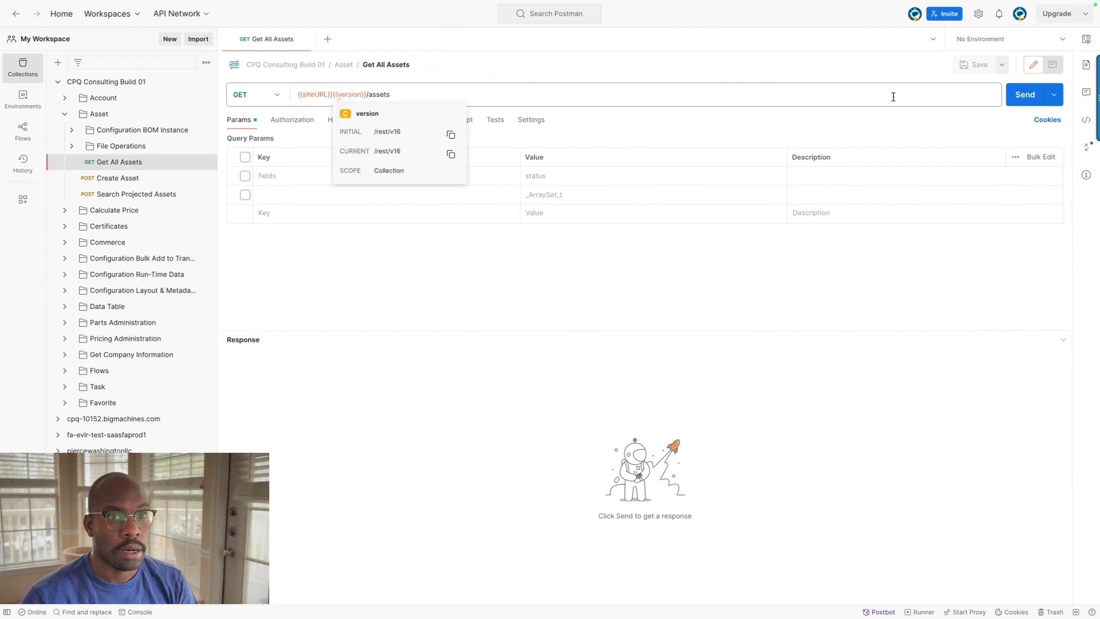
click(1025, 95)
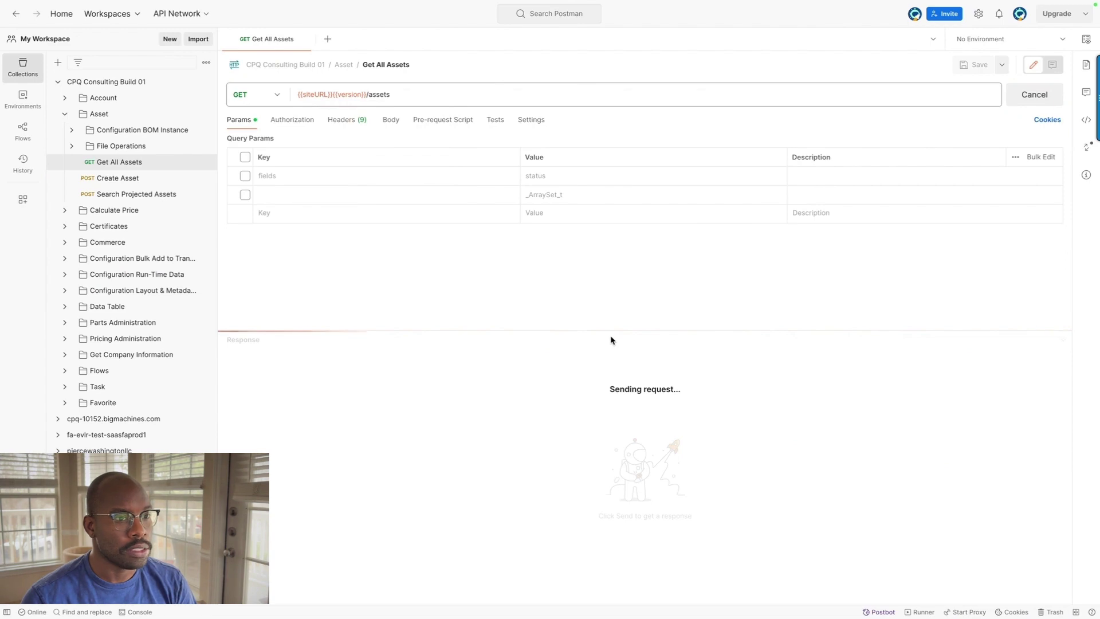
scroll(565, 390, down, 1)
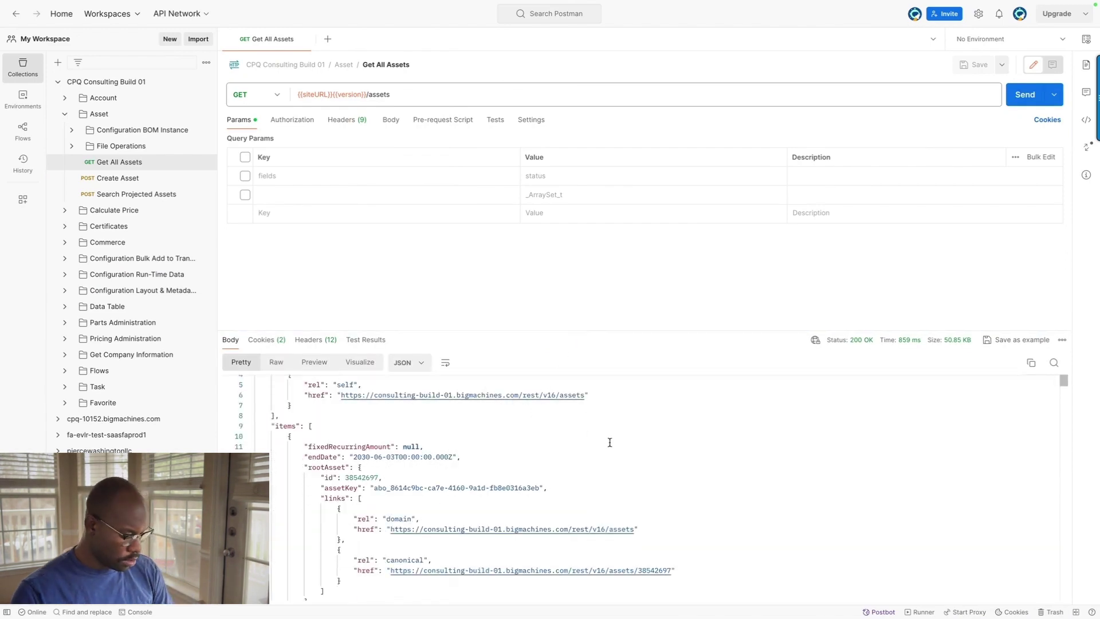
Copy the entire JSON response of the Get All Assets request and switch to Visual Studio Code.
key(ctrl+a)
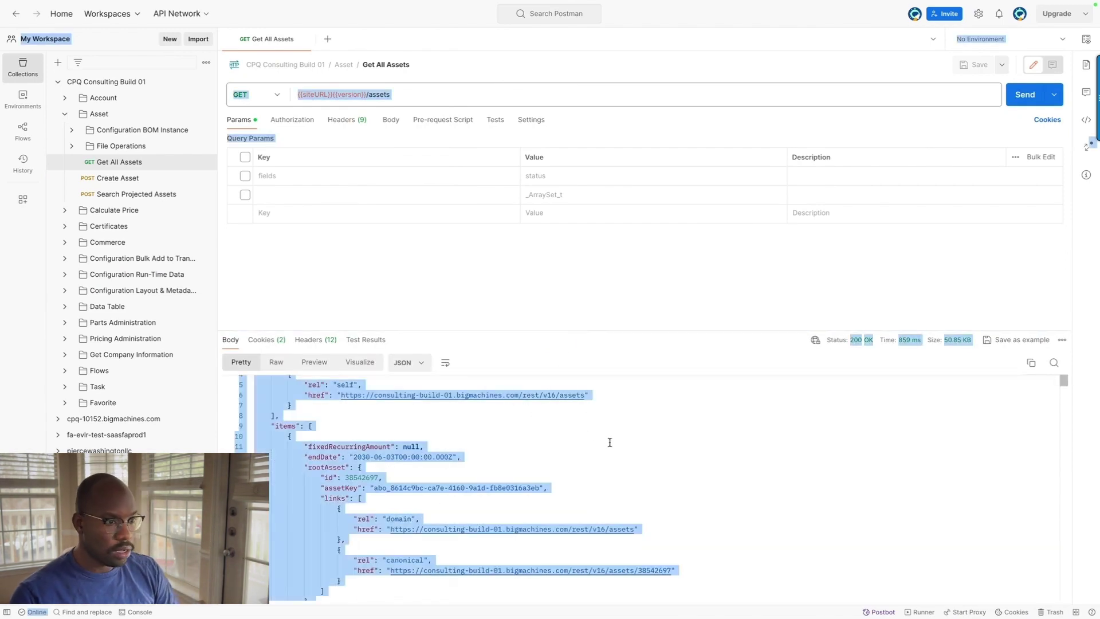
click(573, 439)
click(1031, 363)
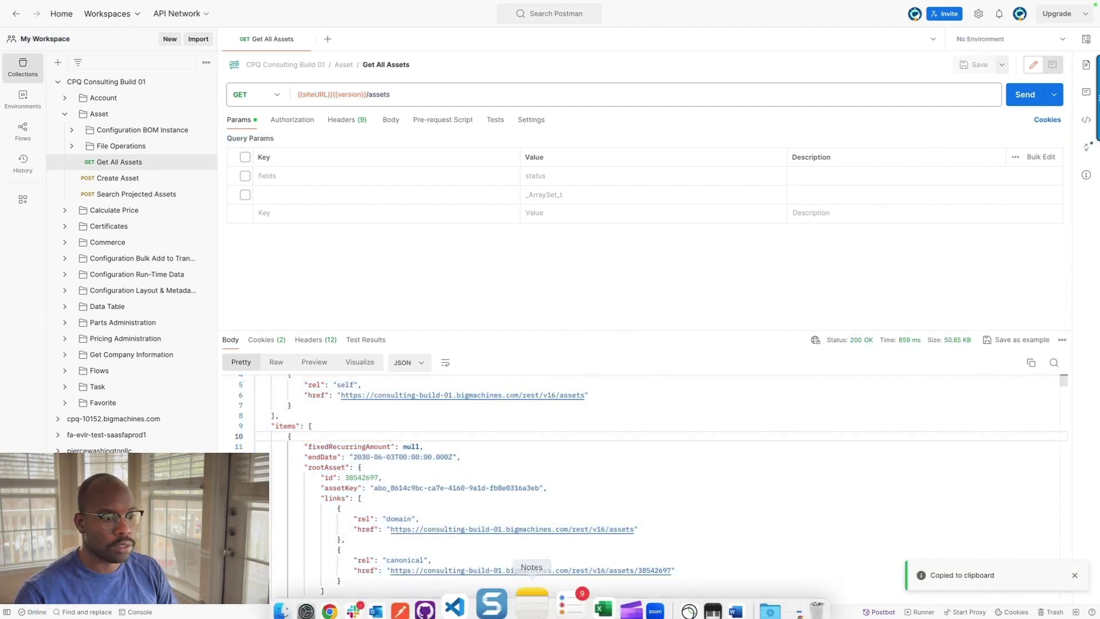
click(479, 609)
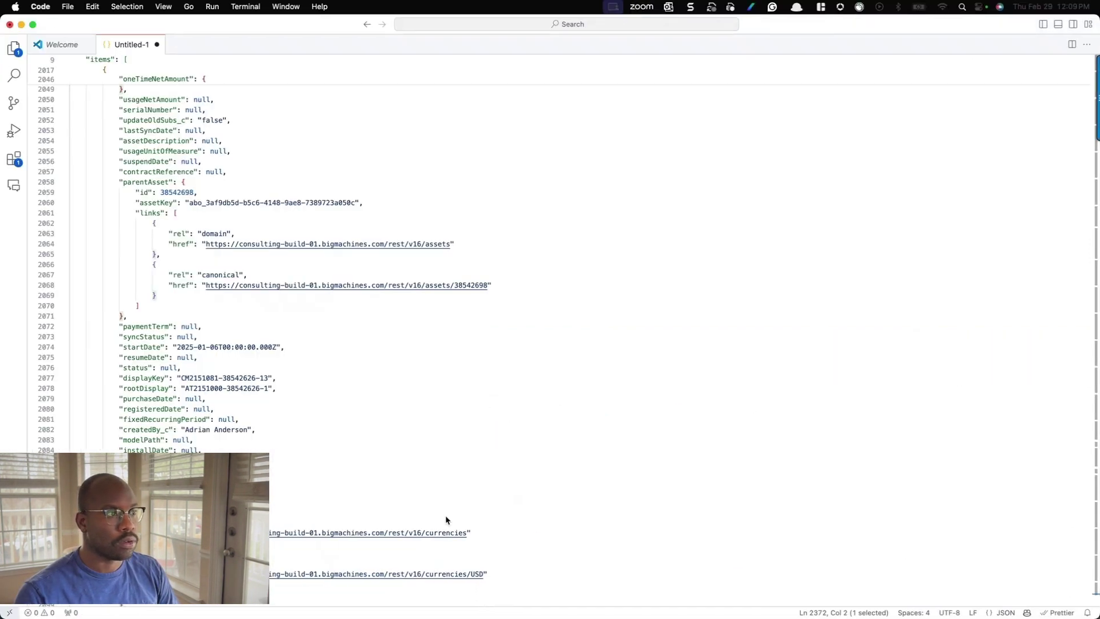
Replace the entire contents of the Untitled-1 document with the copied JSON response and look through the asset entries.
key(super+a)
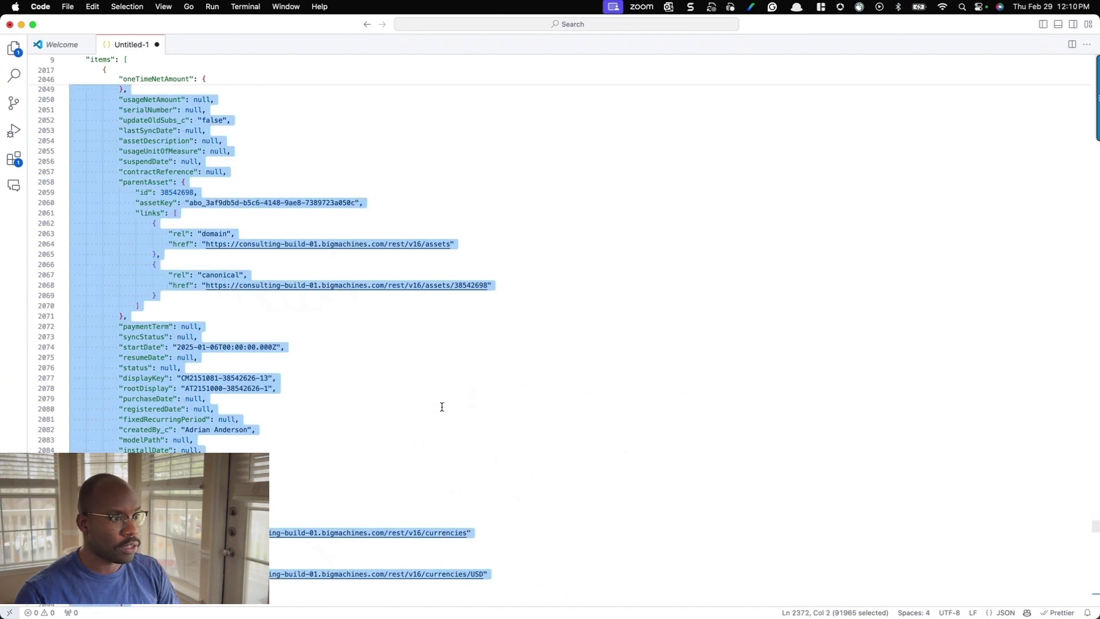
key(super+v)
scroll(453, 366, up, 10)
scroll(465, 335, down, 15)
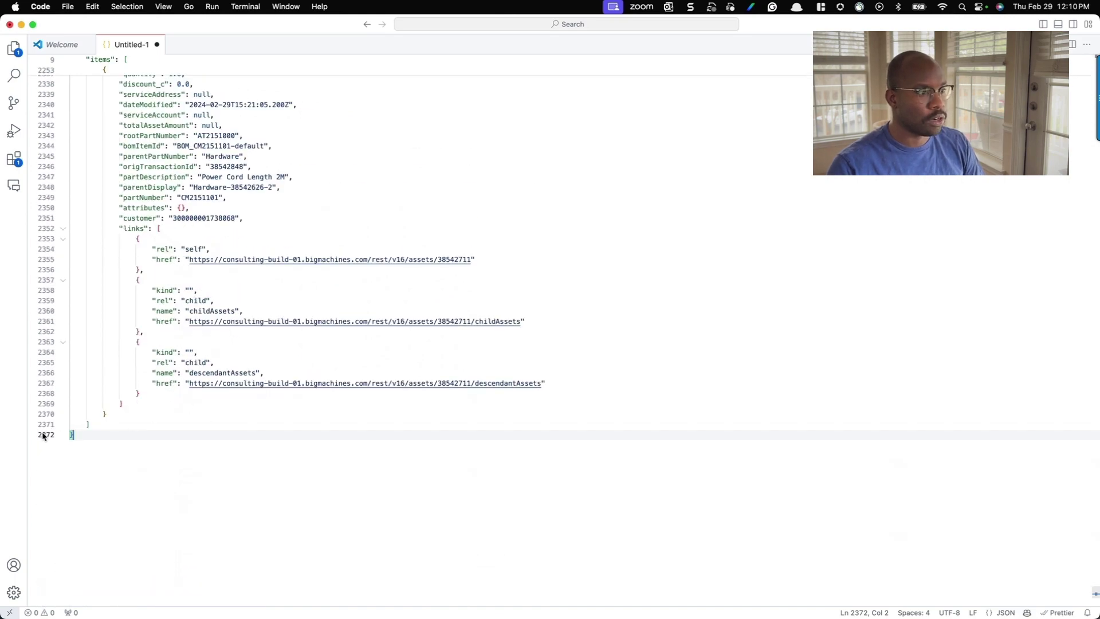
scroll(456, 345, up, 20)
scroll(456, 344, up, 20)
scroll(456, 344, up, 20)
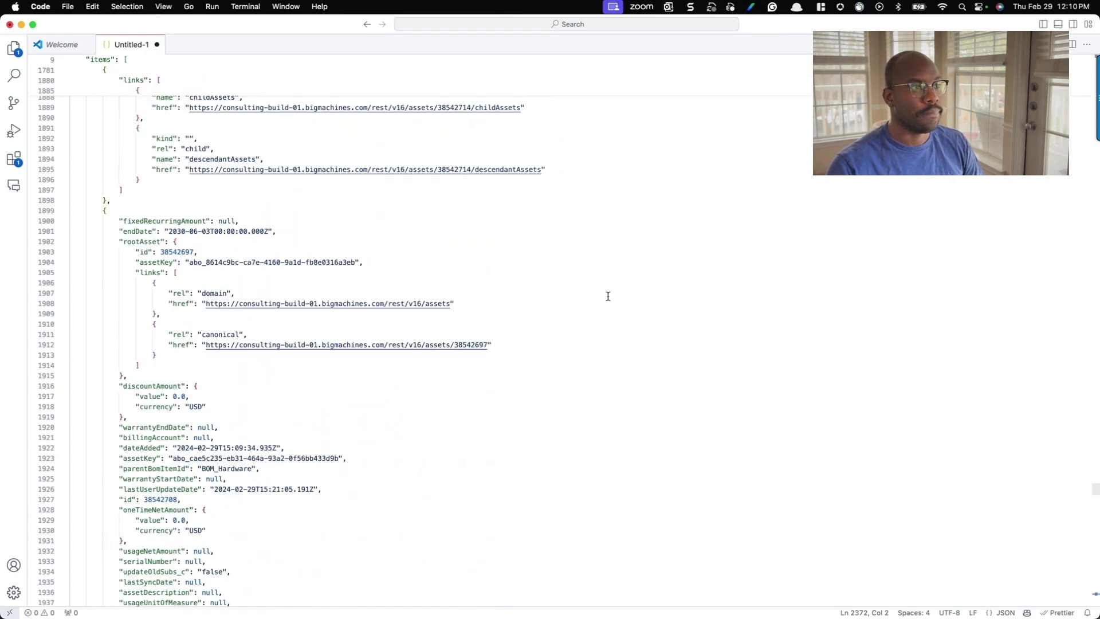
Switch to Postman, open the Export Assets CSV File request under File Operations and send it.
key(ctrl+Up)
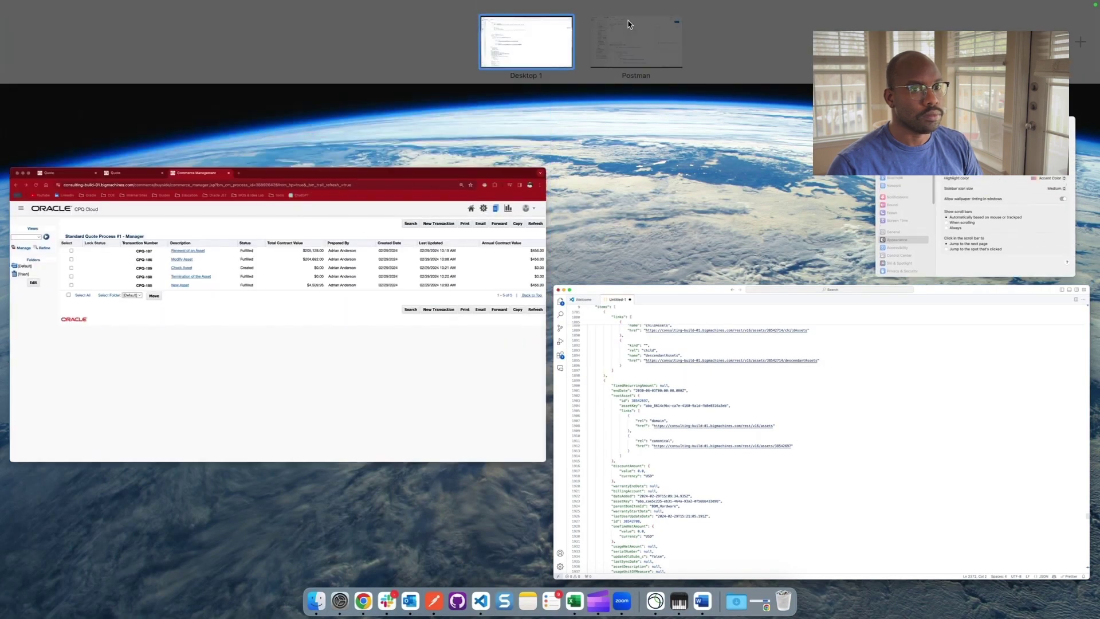
click(629, 24)
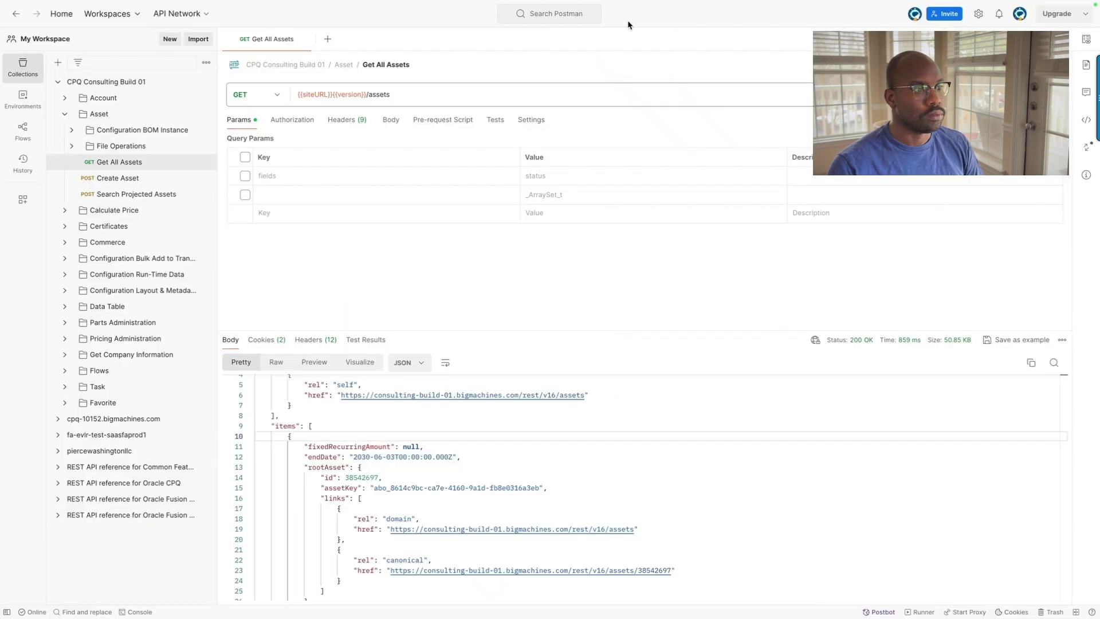
click(71, 147)
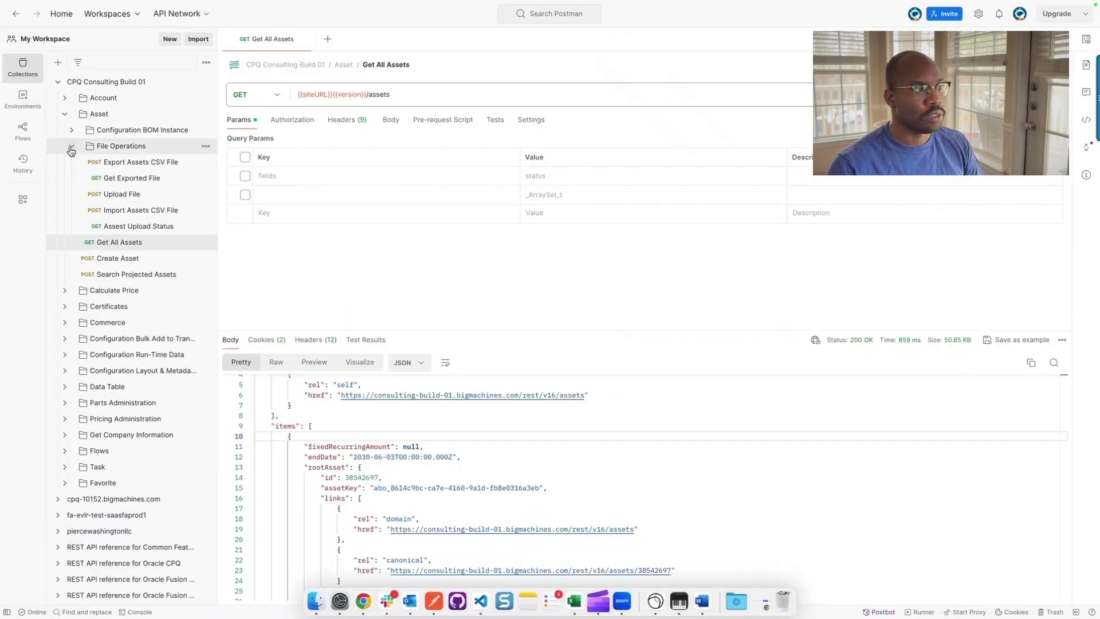
click(132, 163)
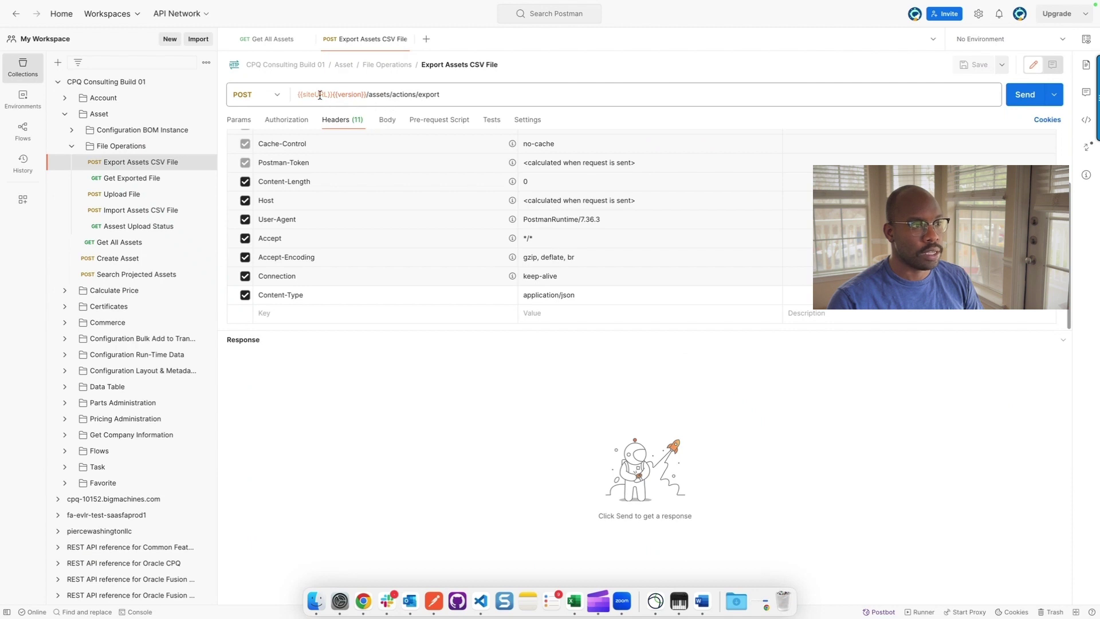
mouse_move(362, 96)
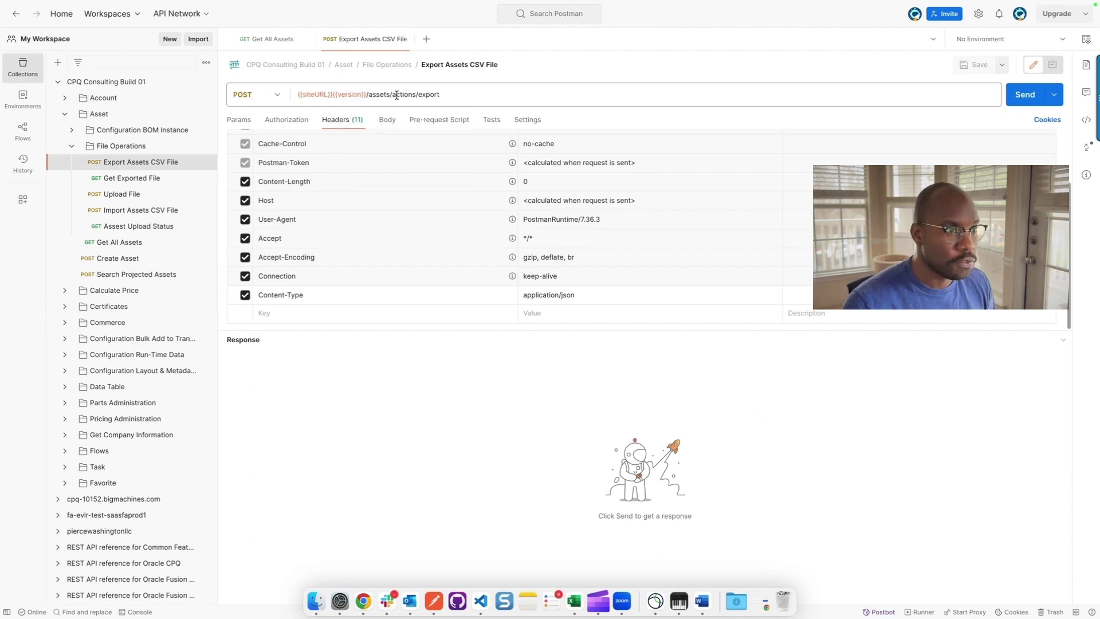
click(1009, 98)
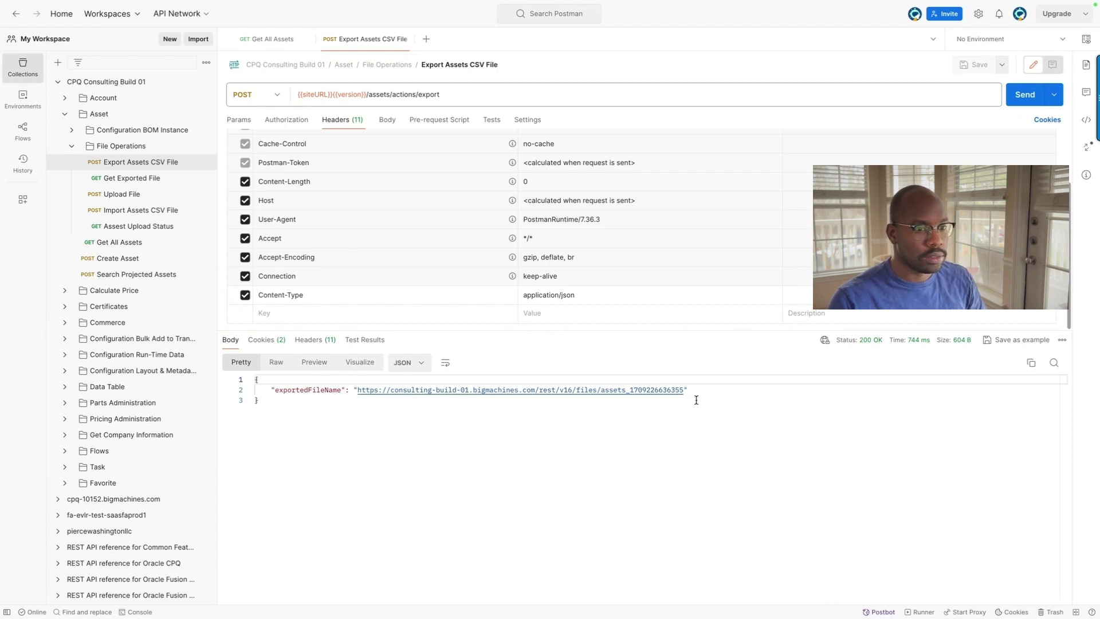
drag(688, 390, 601, 392)
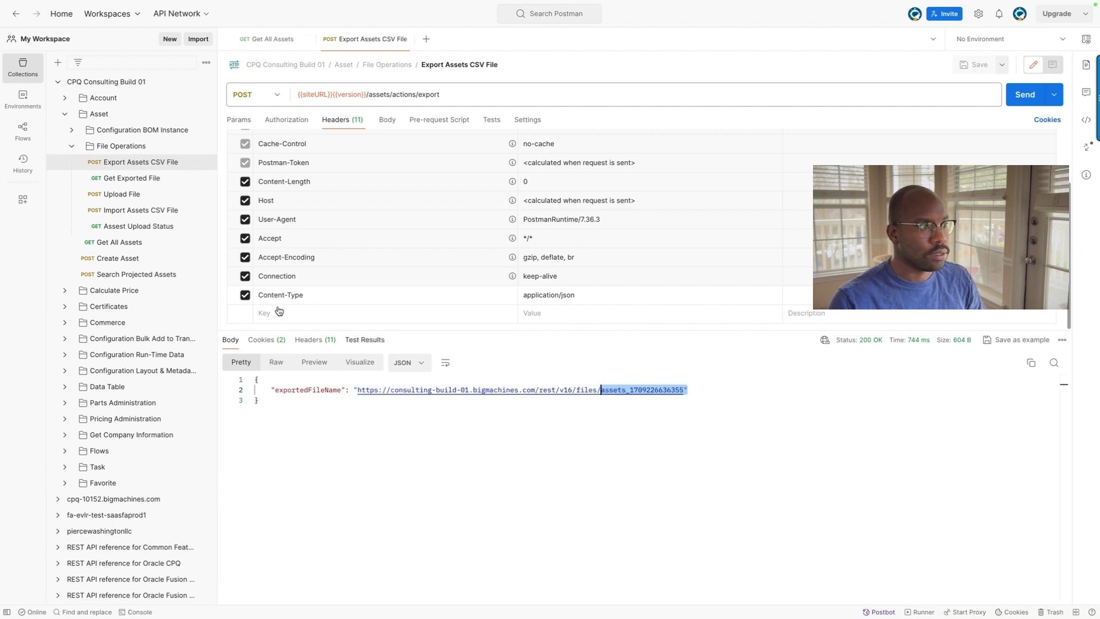
click(118, 184)
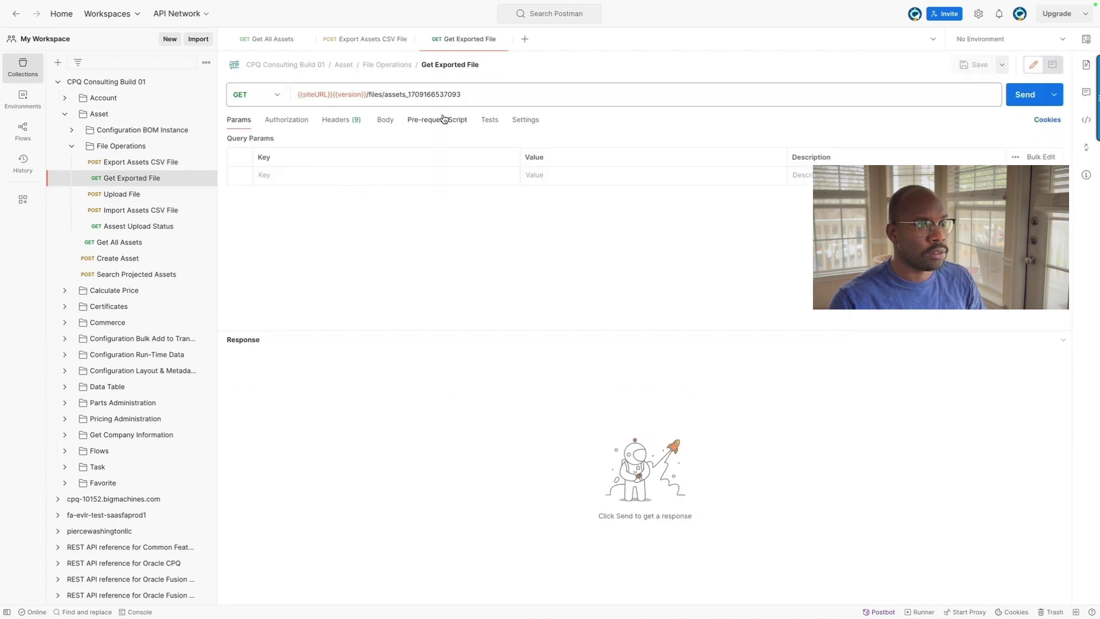
double_click(406, 95)
key(ctrl+v)
key(BackSpace)
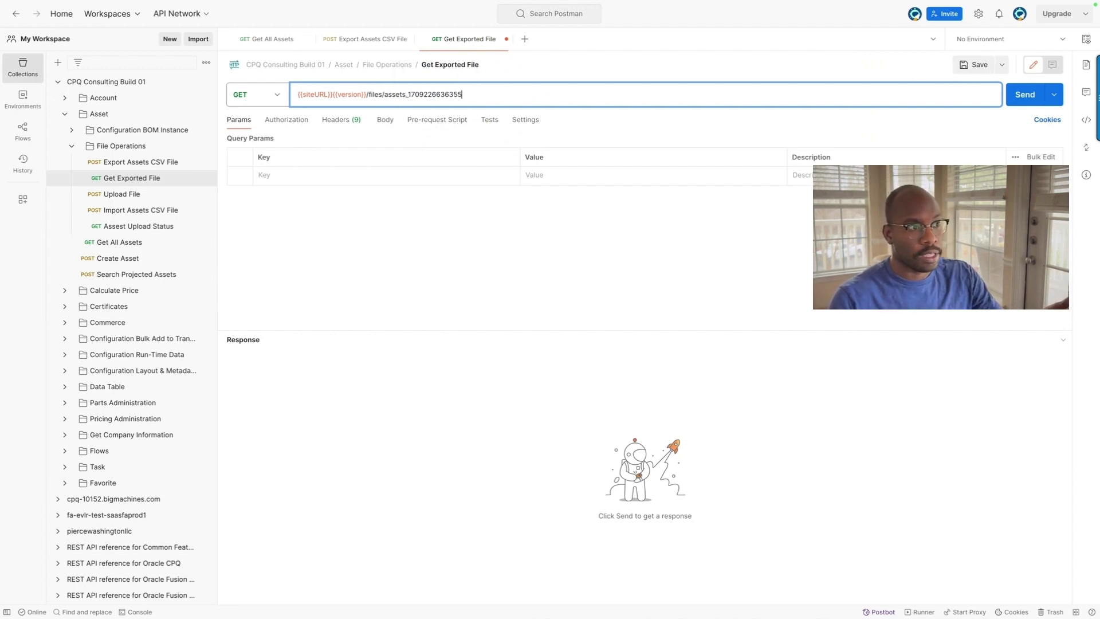
key(ctrl+Return)
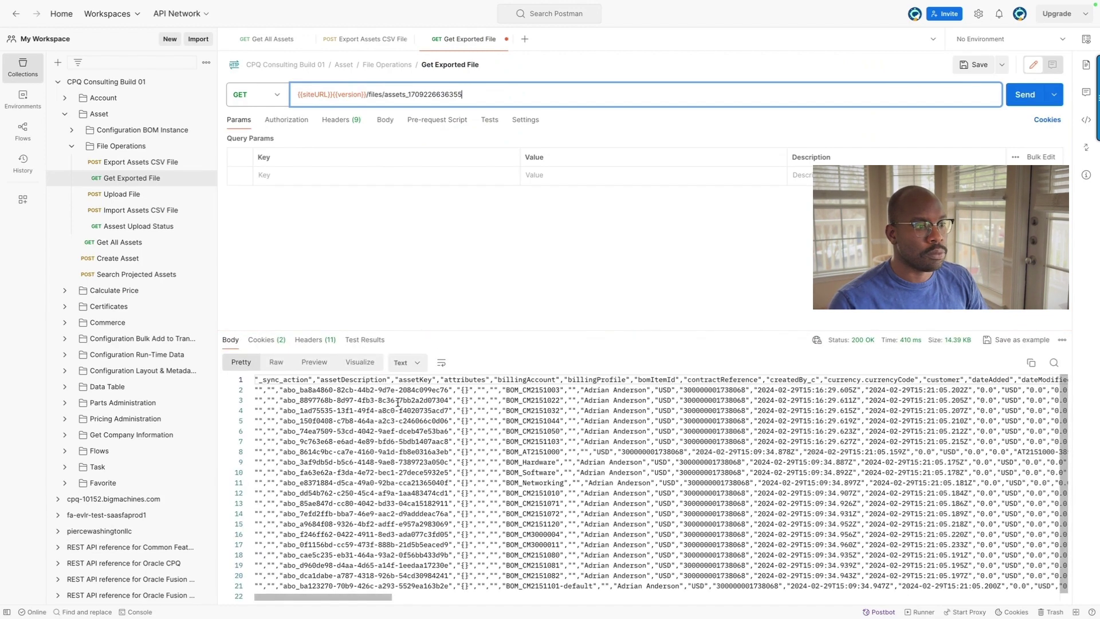
Save the Get Exported File response to the Desktop as response.csv, replacing the existing file.
scroll(677, 399, down, 1)
scroll(677, 399, up, 1)
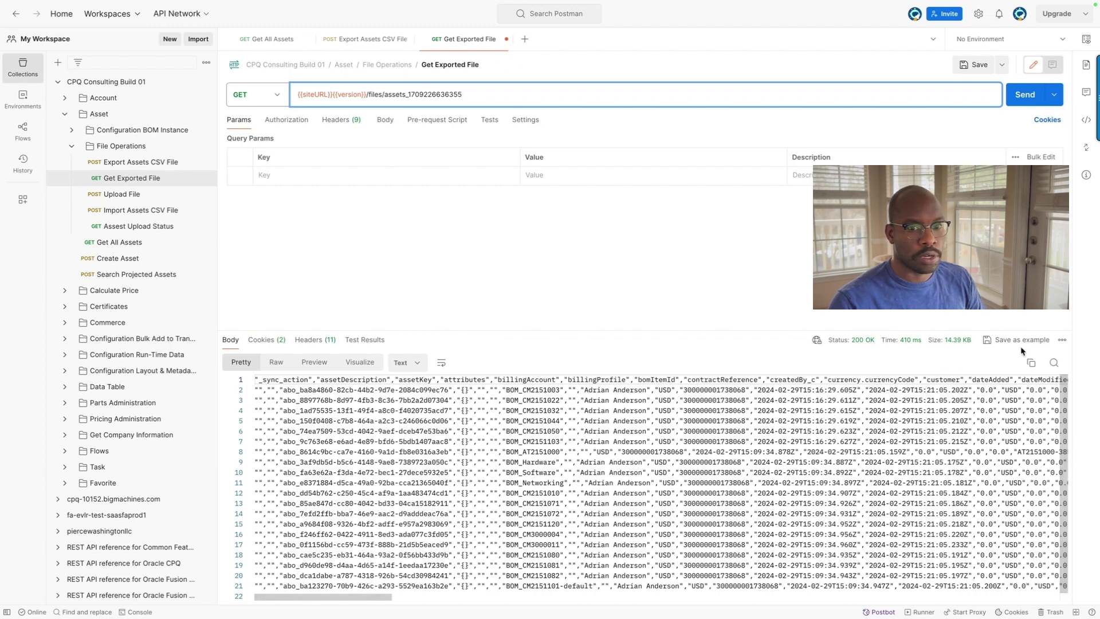
click(1061, 340)
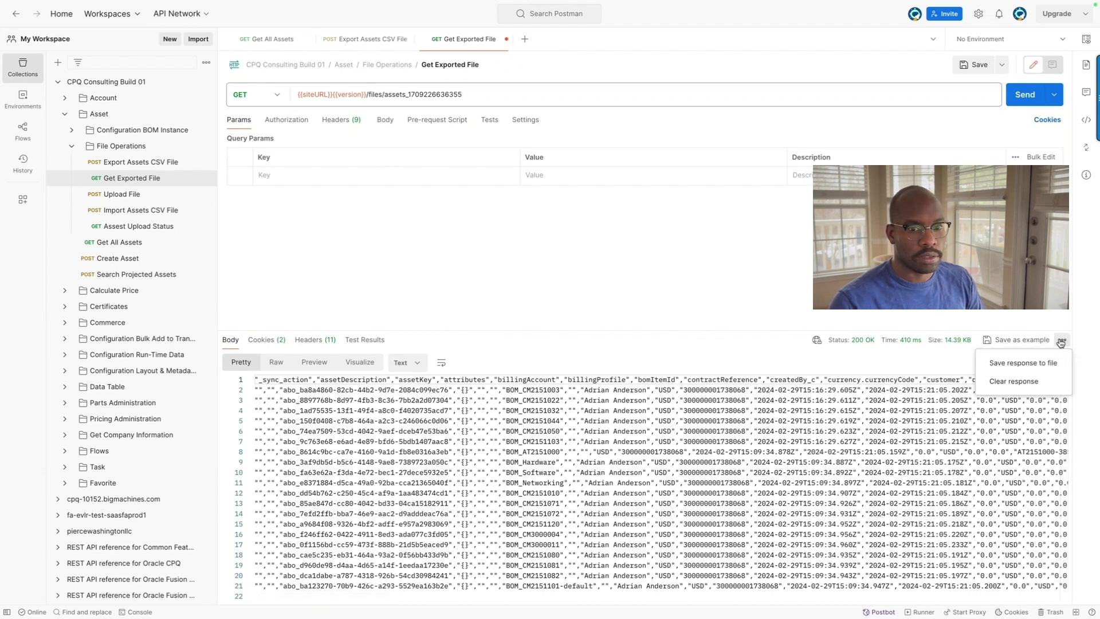
click(1013, 367)
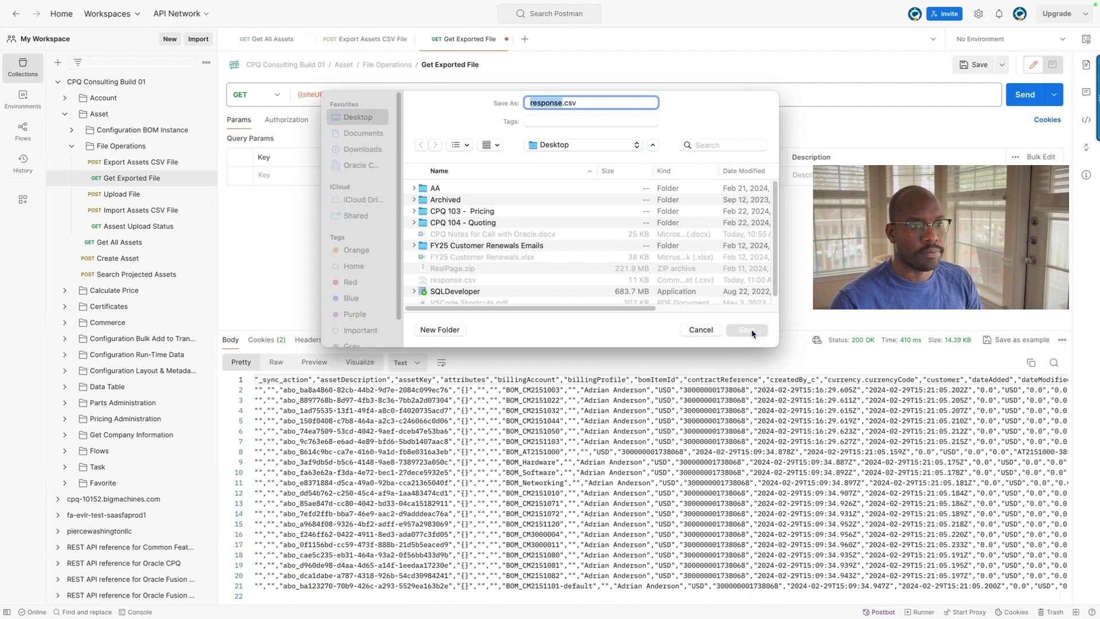
click(747, 329)
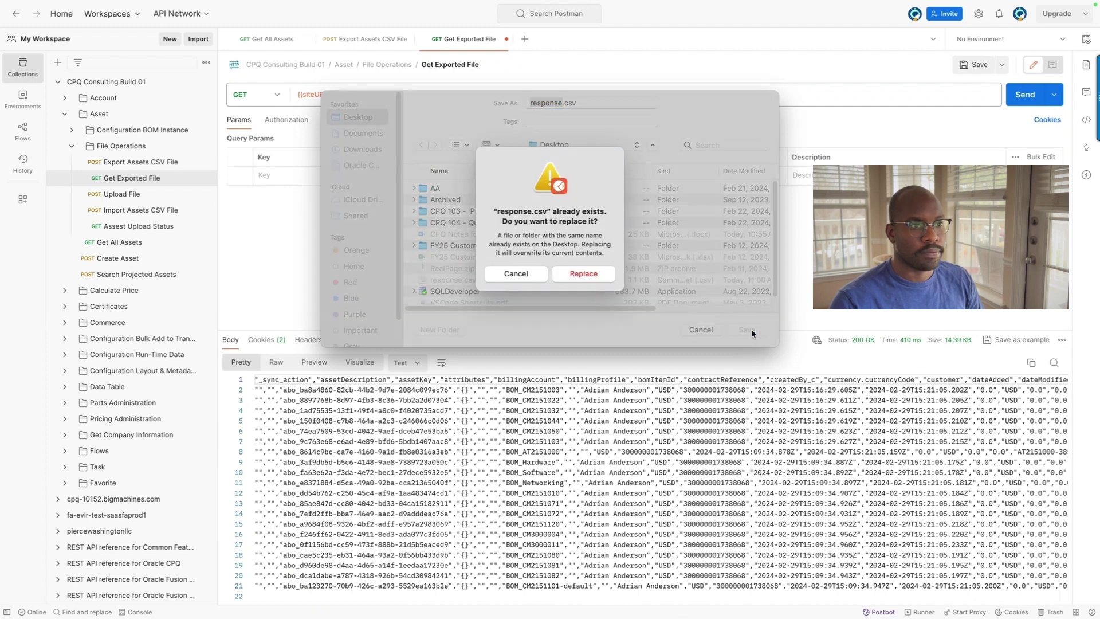
click(573, 274)
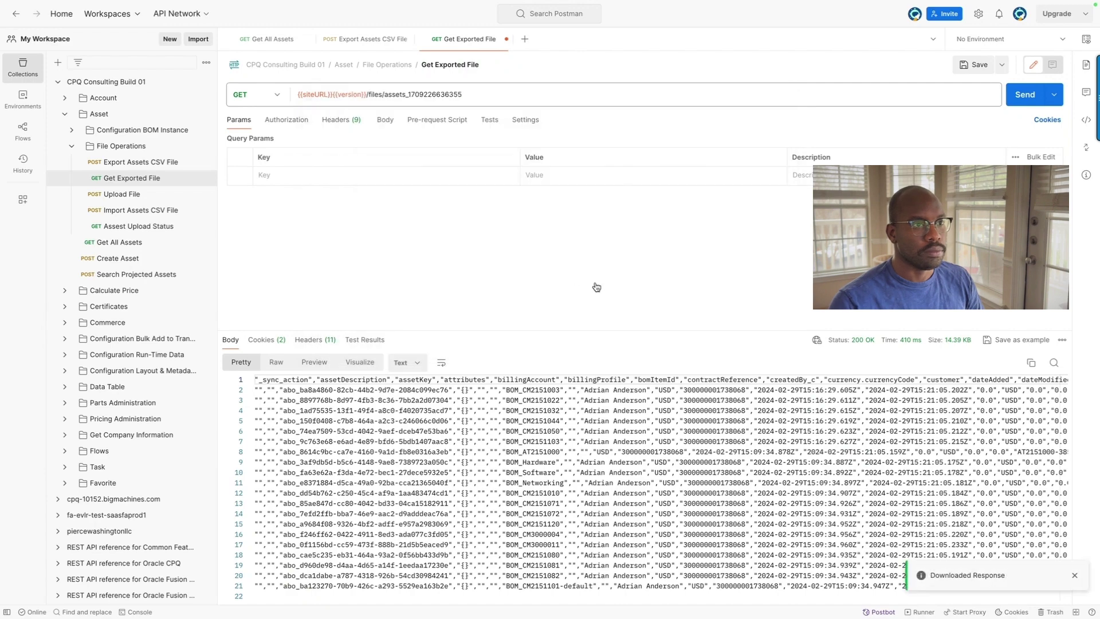
Open response.csv from the desktop in Excel and enlarge its window to fill the screen.
key(ctrl+Left)
key(F11)
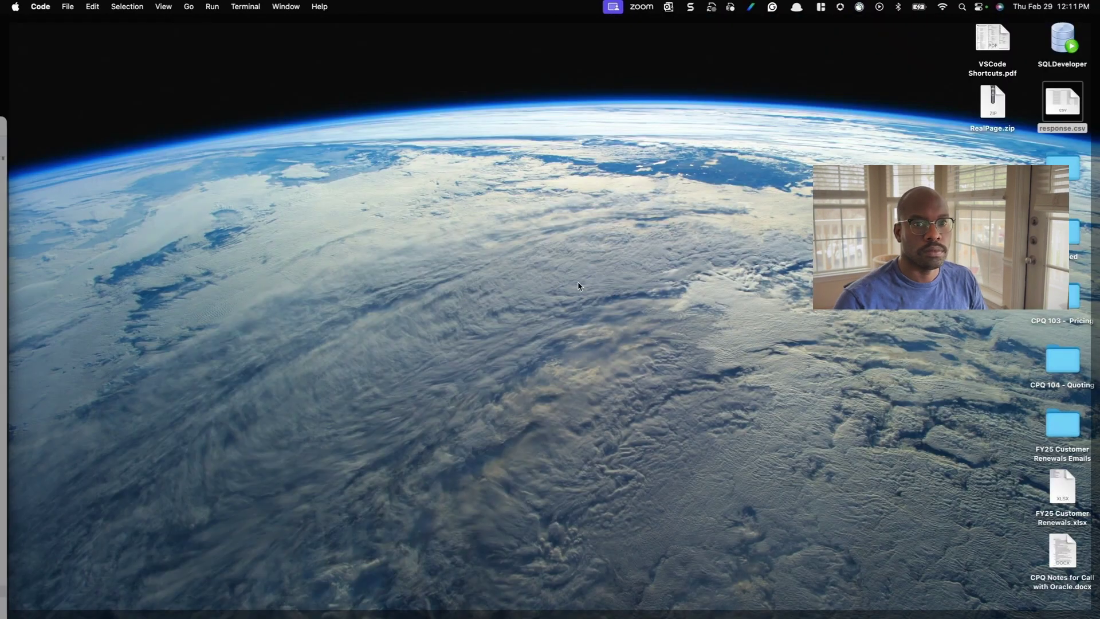
double_click(1068, 109)
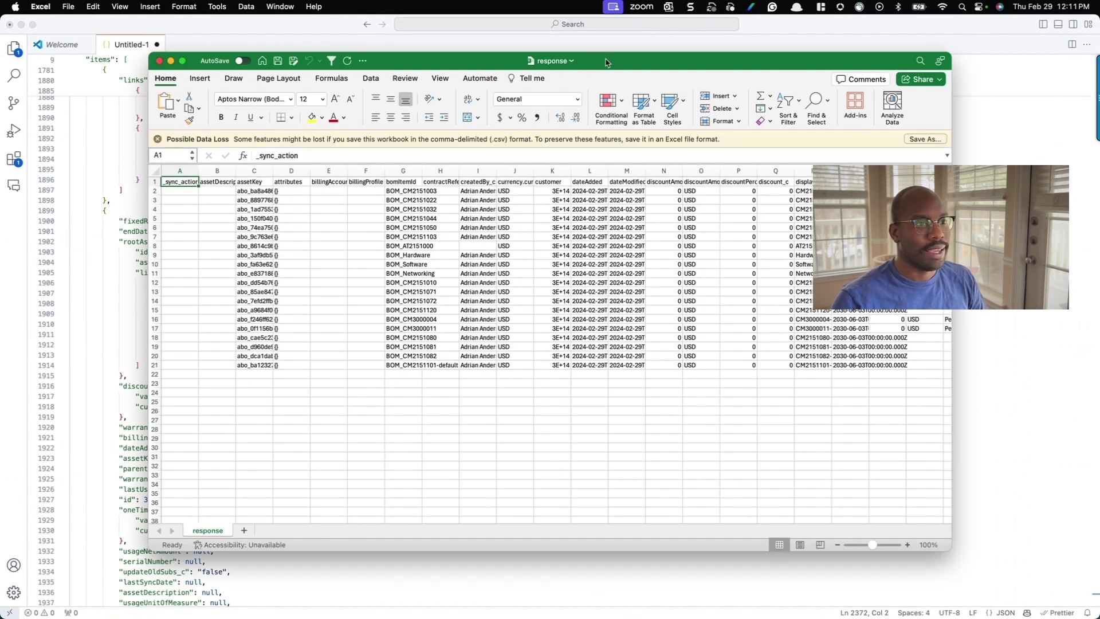
double_click(596, 60)
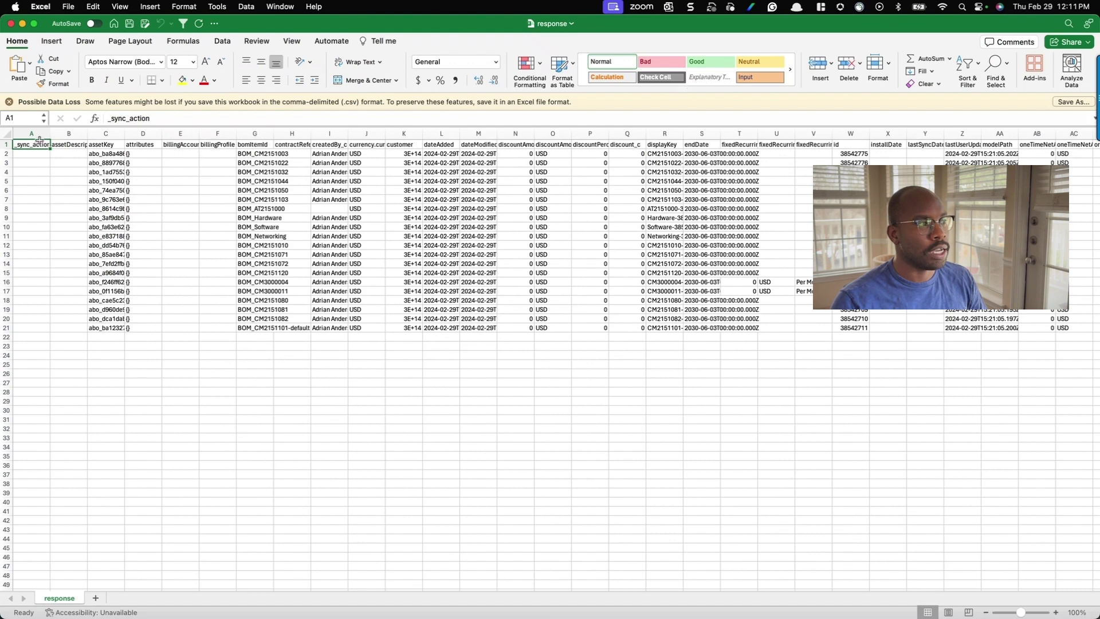
Autofit the width of all columns in the response sheet and clear the full-sheet selection.
click(7, 134)
drag(48, 135, 47, 136)
double_click(47, 135)
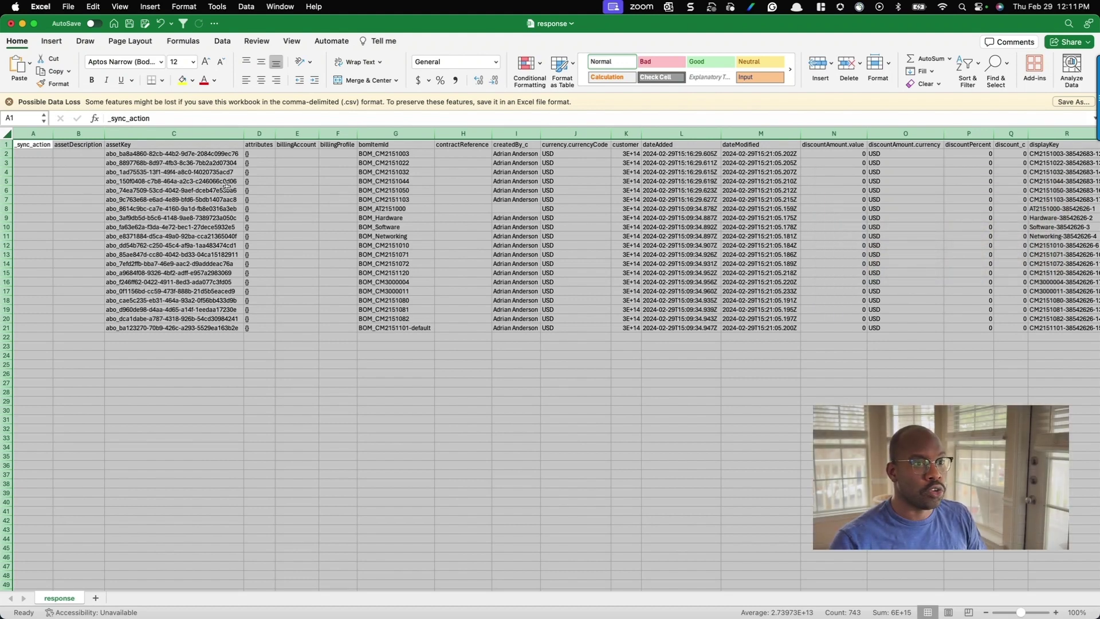
scroll(226, 186, right, 3)
click(227, 186)
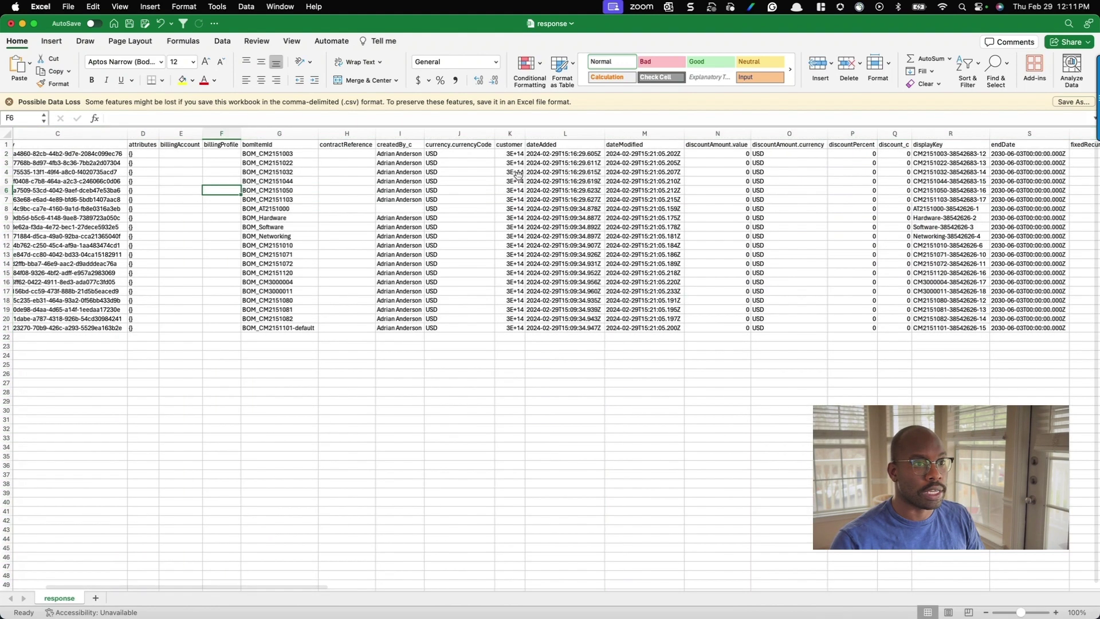
Examine the exported asset columns and select the contractReference cells H2 to H21 for inspection.
scroll(580, 174, right, 5)
scroll(581, 175, right, 6)
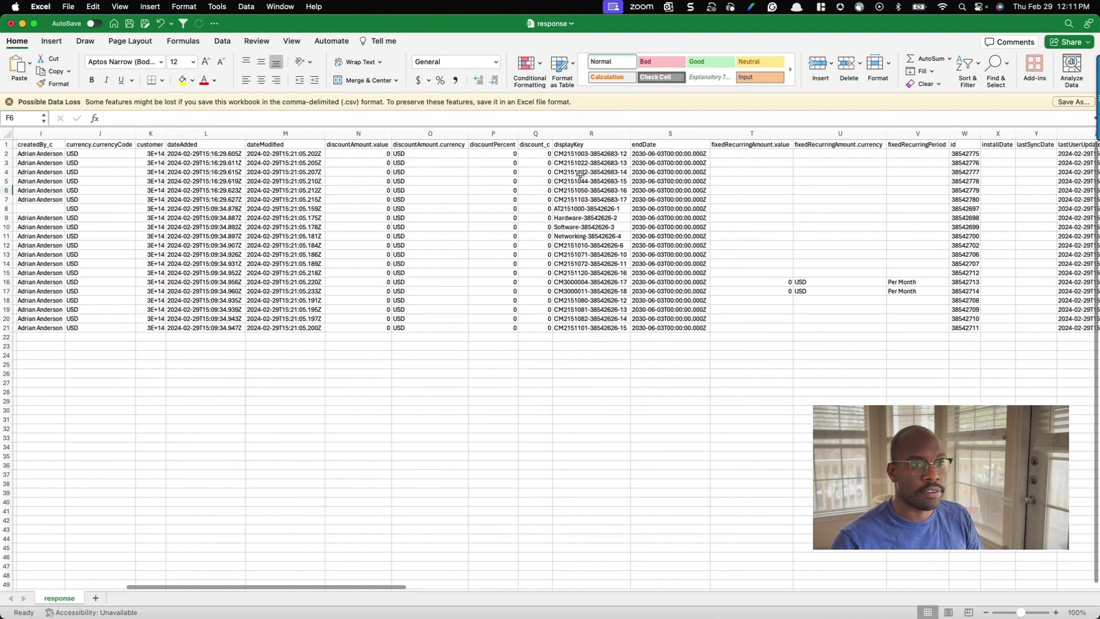
scroll(580, 174, right, 6)
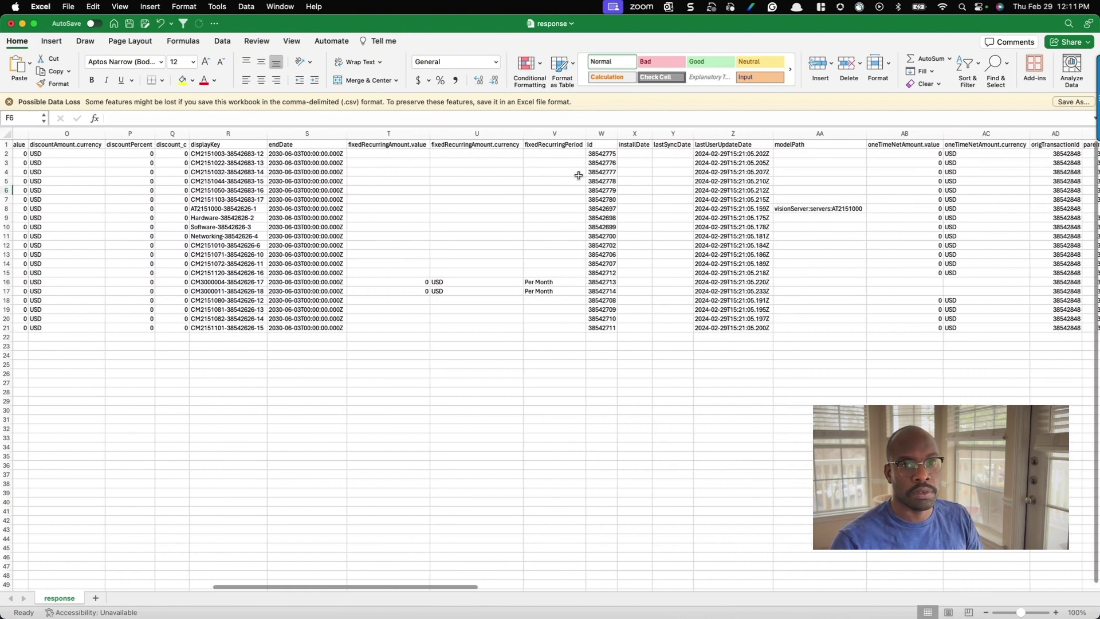
scroll(579, 174, right, 3)
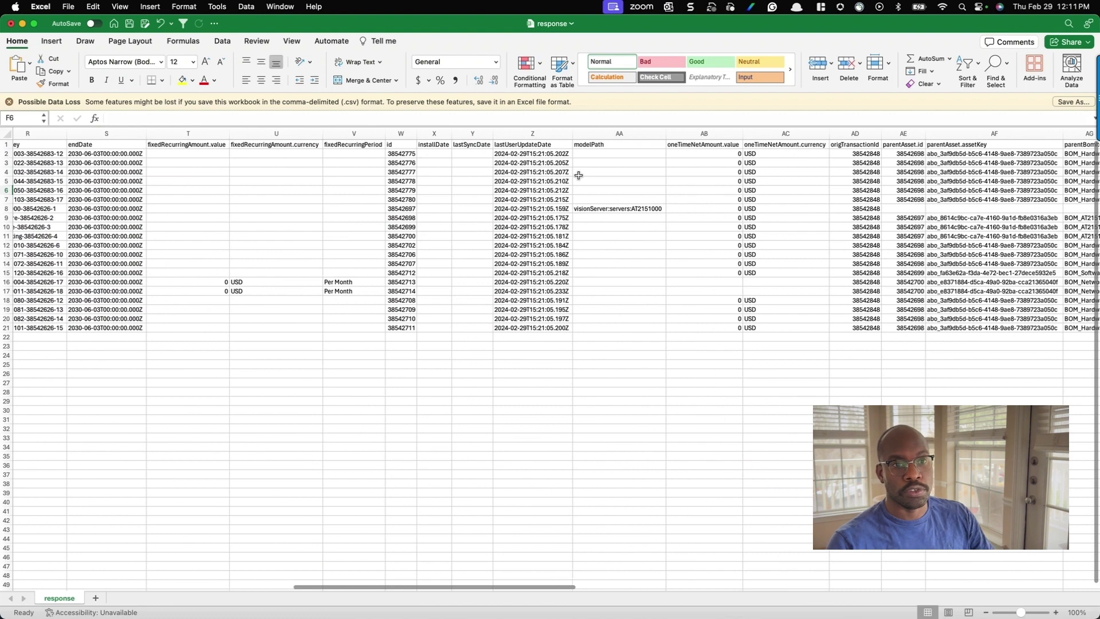
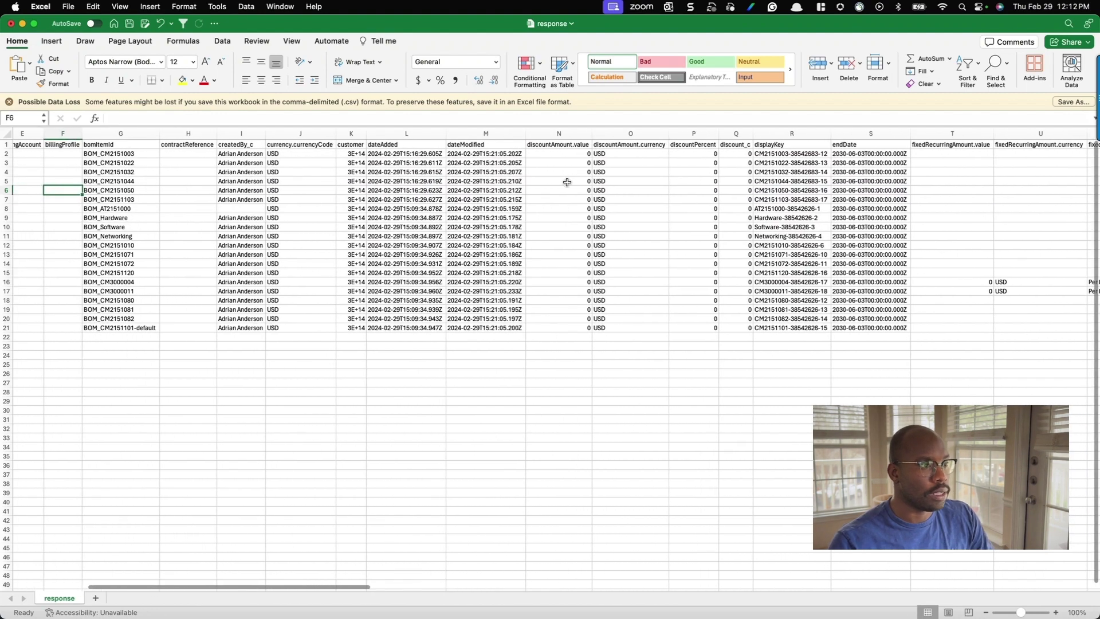
scroll(572, 181, left, 3)
click(343, 149)
key(super+shift+Down)
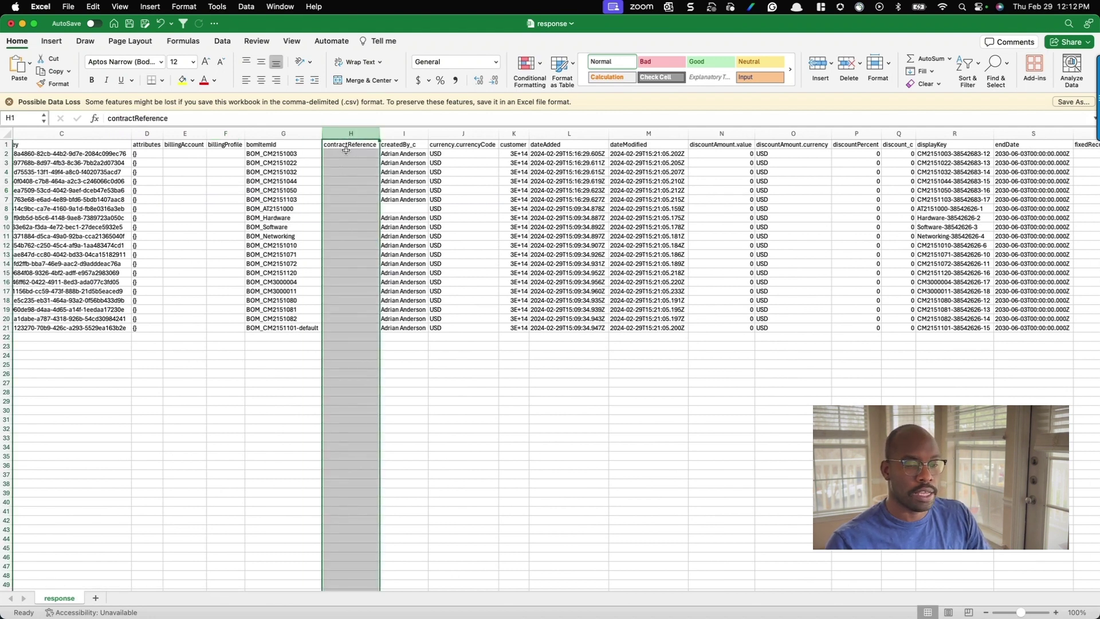
click(349, 154)
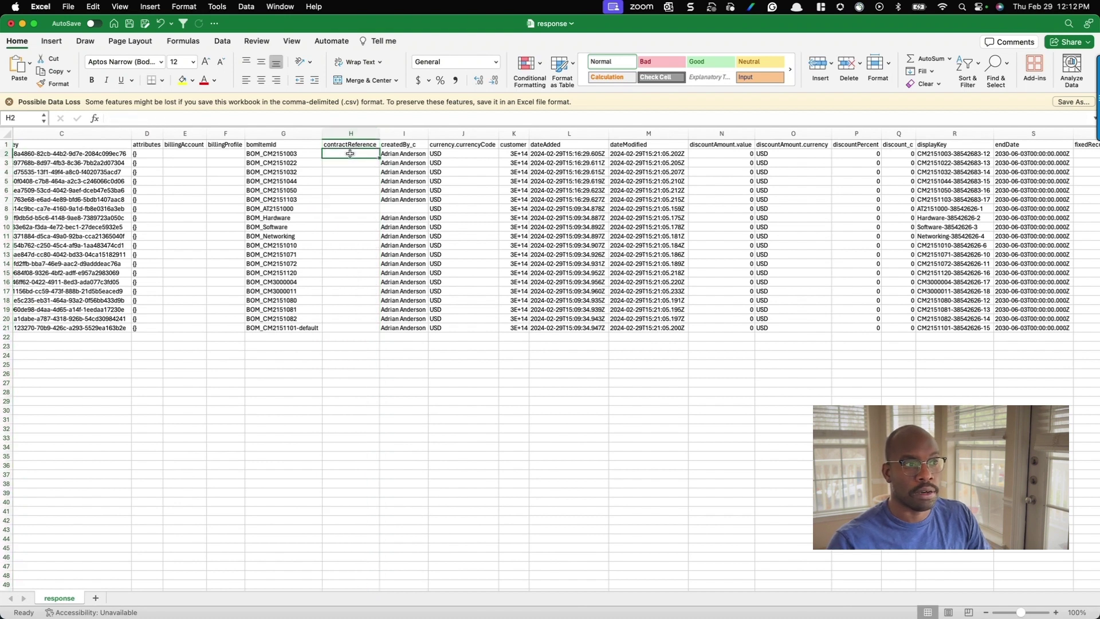
drag(348, 328, 348, 152)
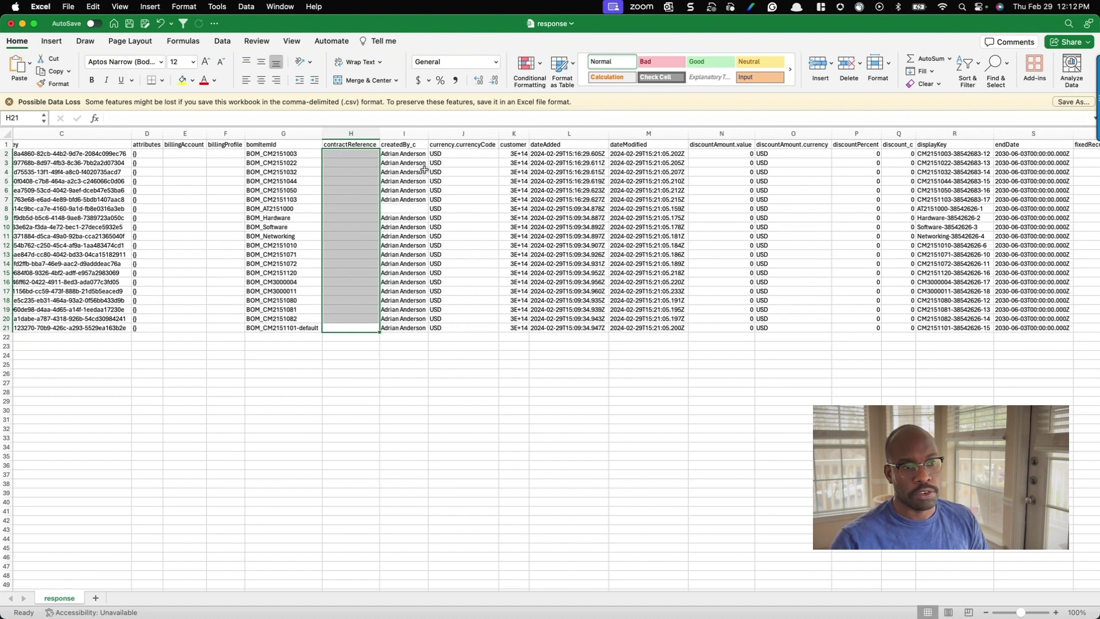
Examine the recurring amount, id and installDate columns, highlight the installDate header text and return to the first columns.
scroll(424, 169, right, 1)
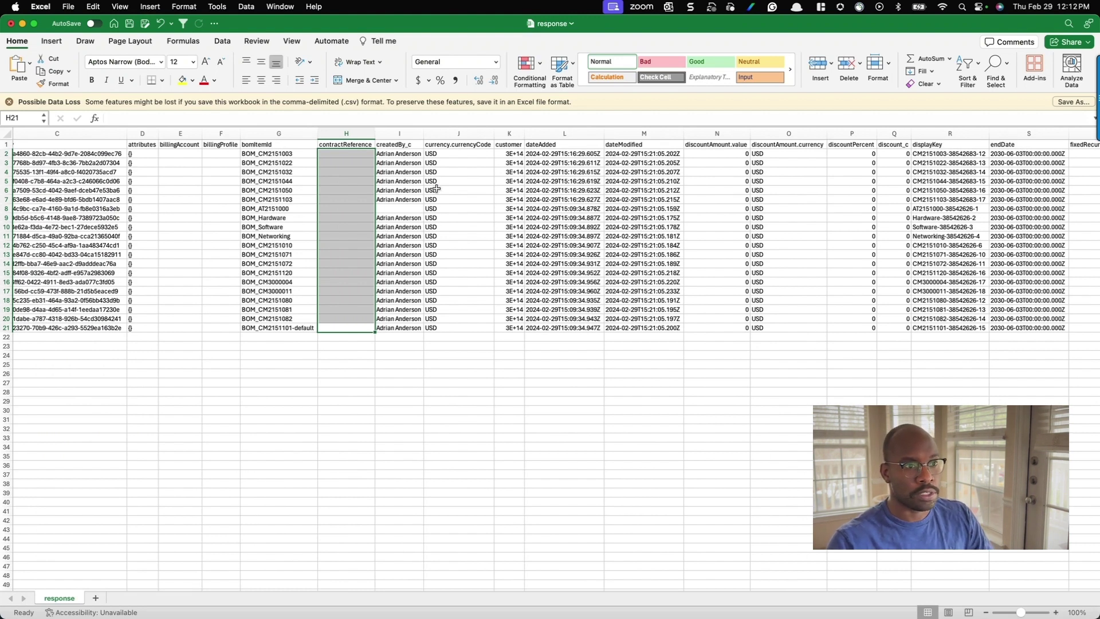
scroll(690, 213, right, 2)
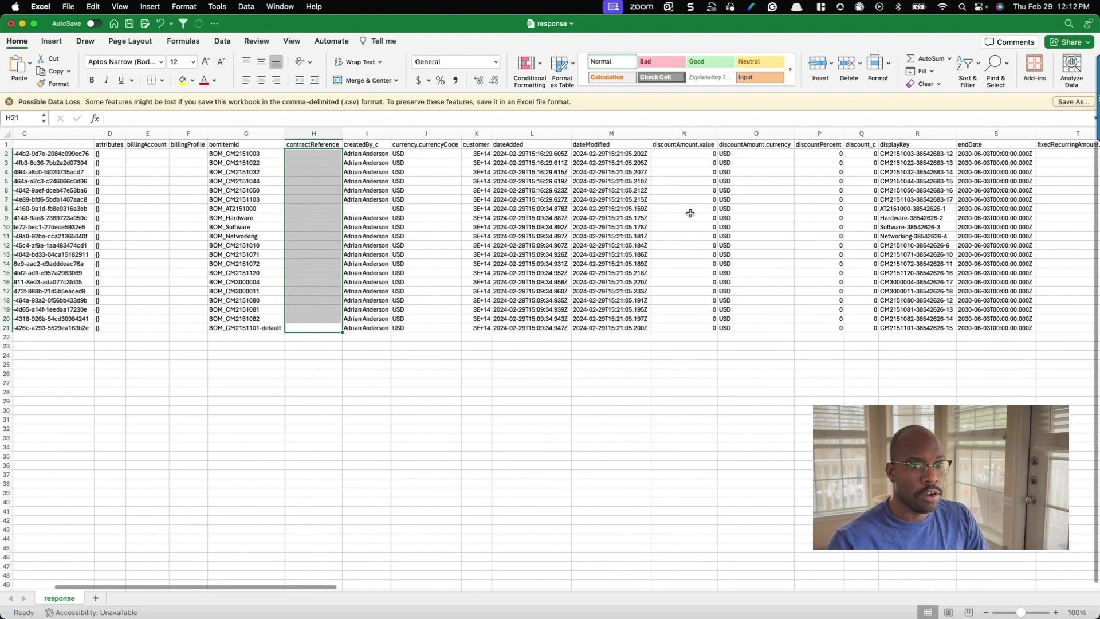
scroll(690, 213, right, 10)
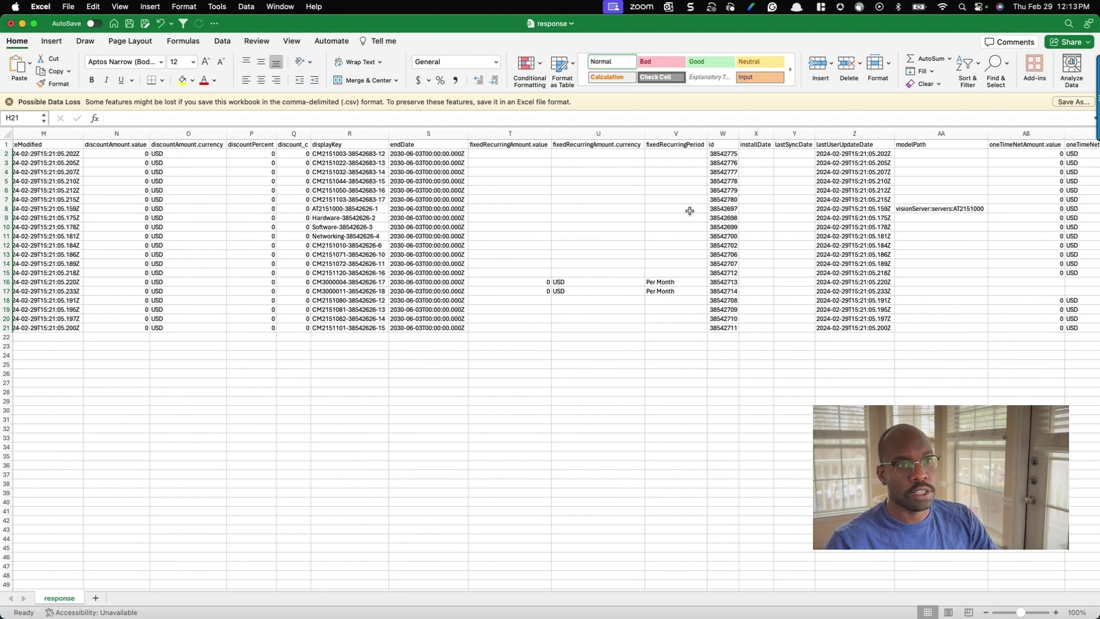
scroll(690, 216, right, 1)
click(653, 144)
click(722, 146)
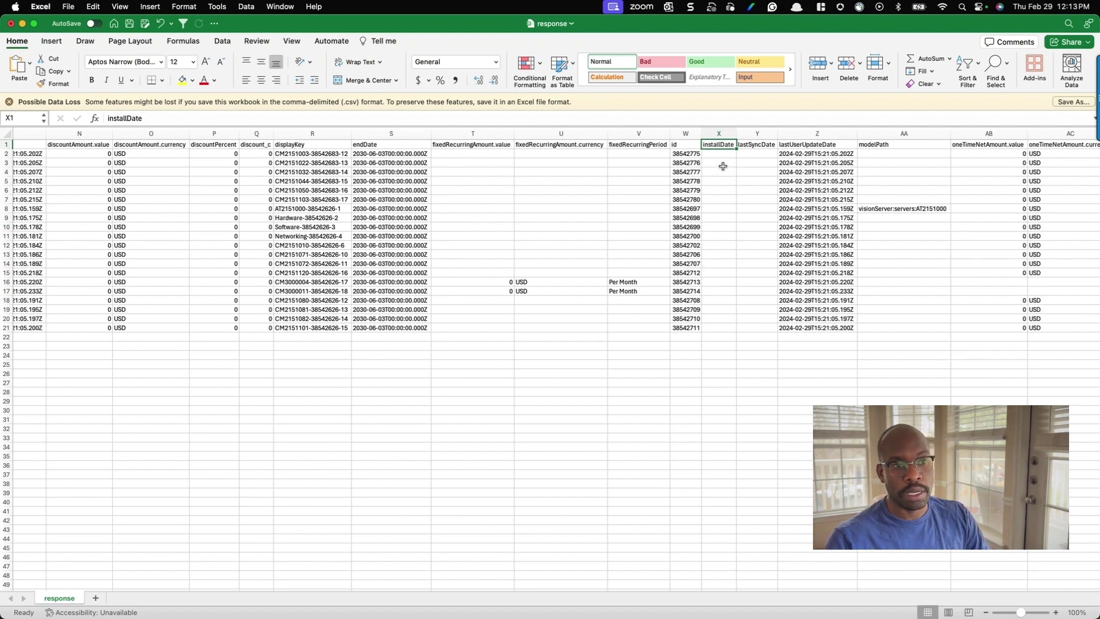
double_click(139, 117)
scroll(777, 241, left, 15)
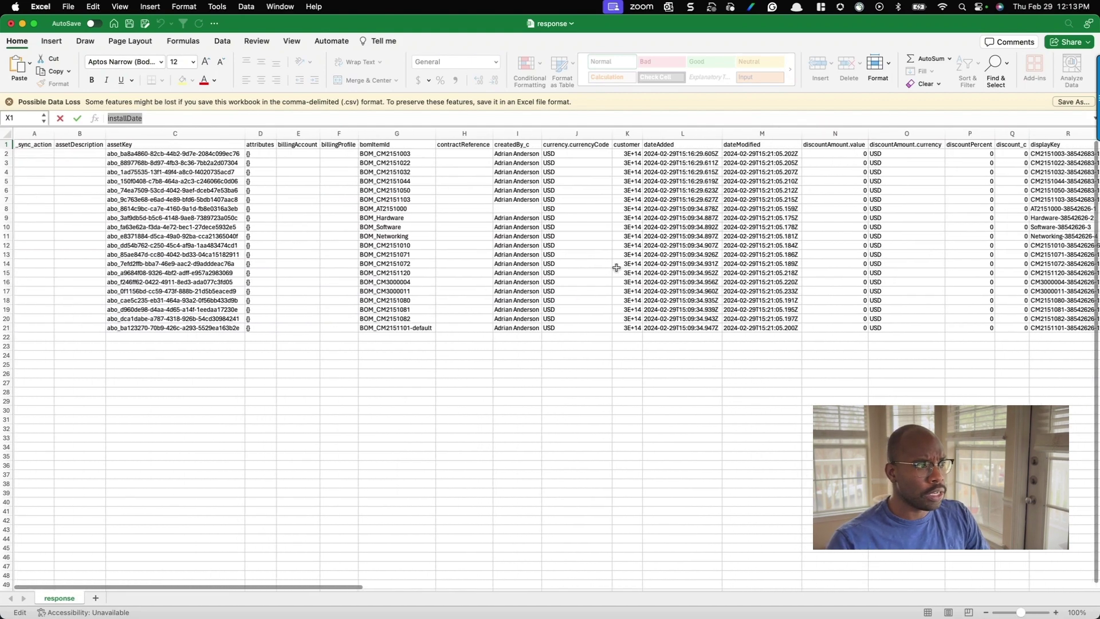
Fill the _sync_action cells A2 to A21 with delete so every exported asset row carries that action.
click(41, 134)
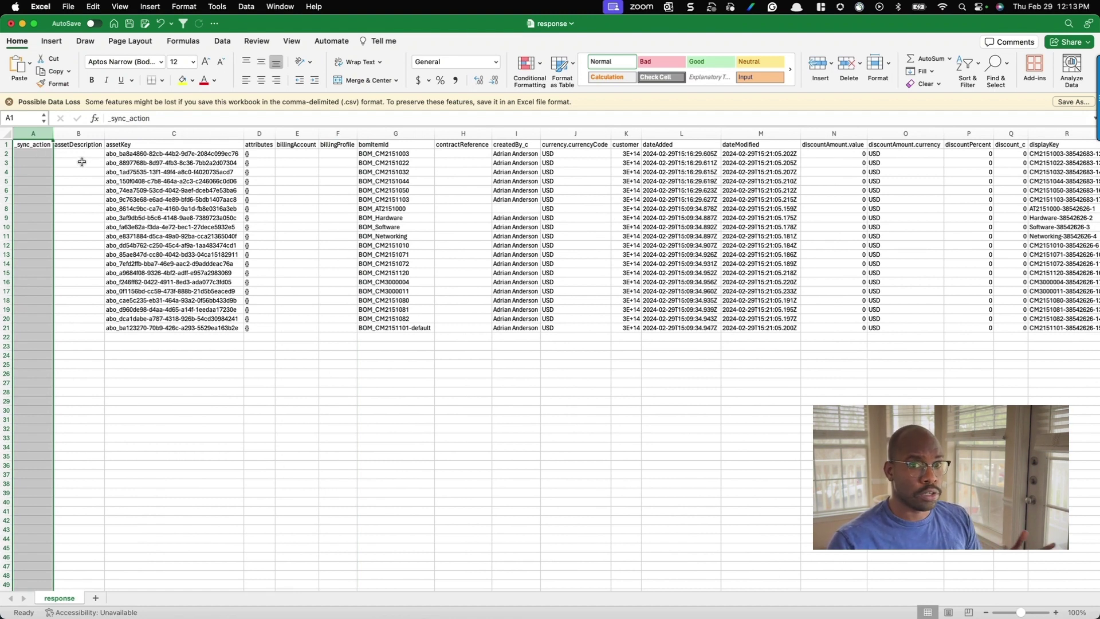
click(40, 154)
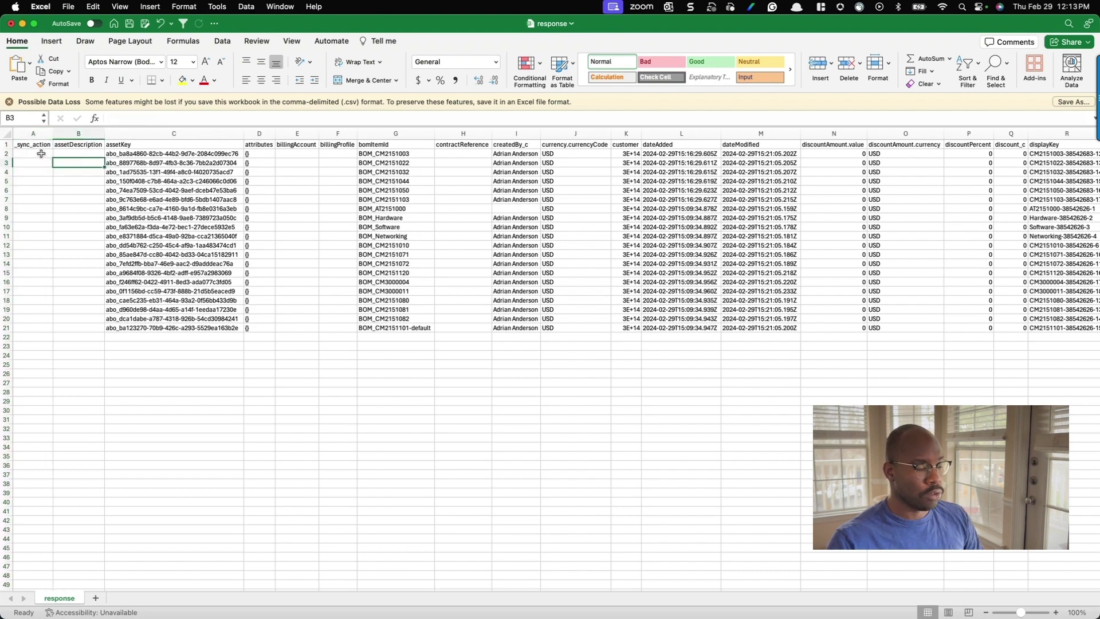
text(delete)
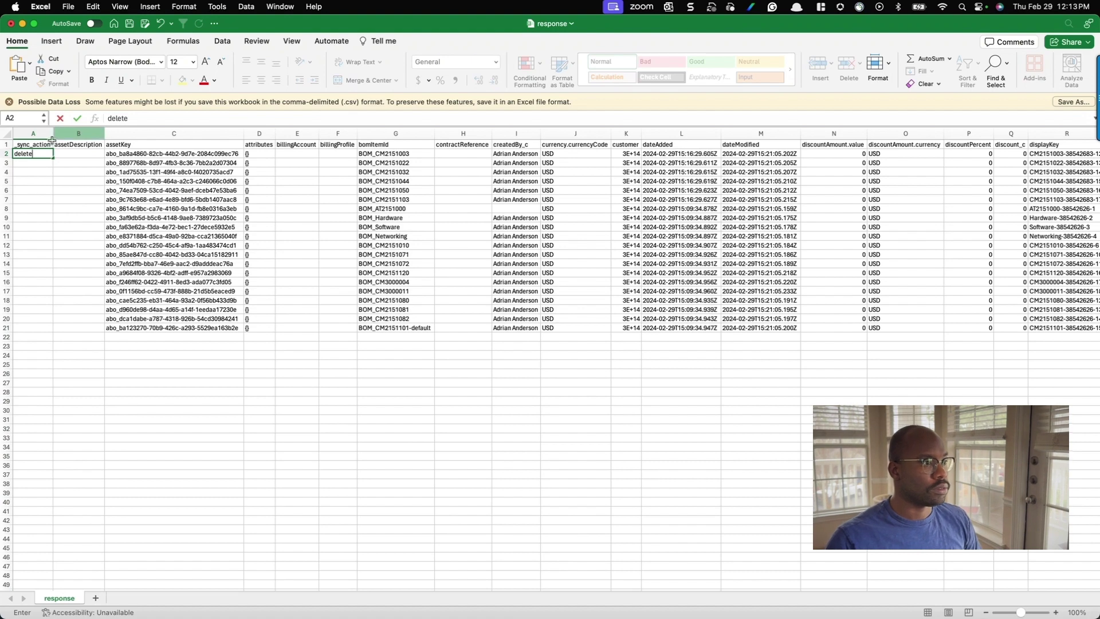
click(32, 199)
click(35, 154)
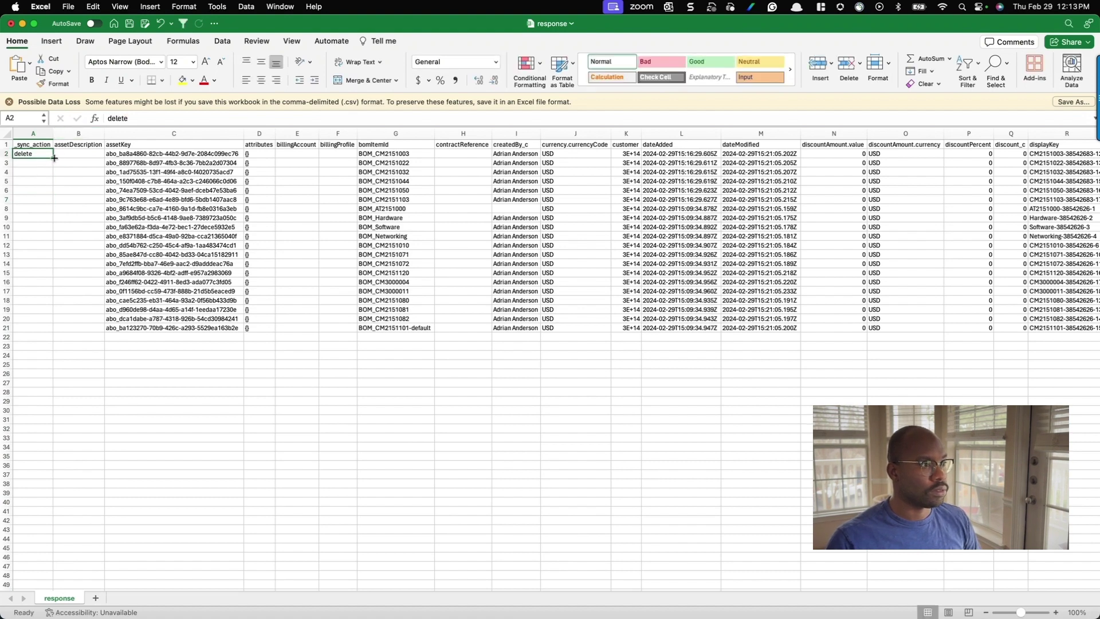
double_click(53, 157)
click(88, 213)
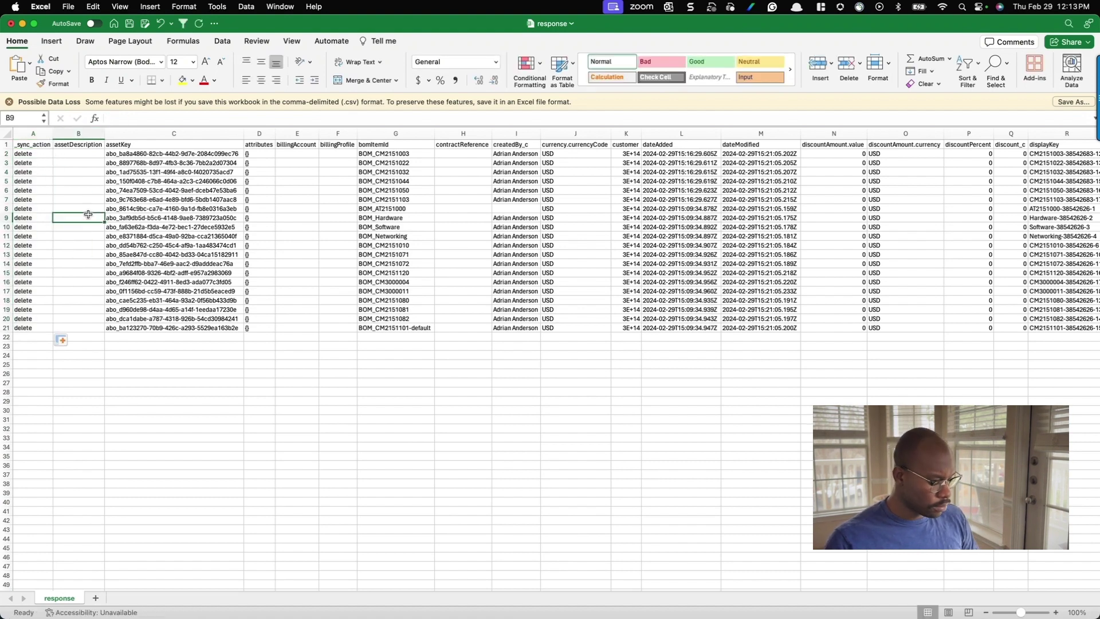
Save and close the response workbook, and switch to Postman.
key(super+s)
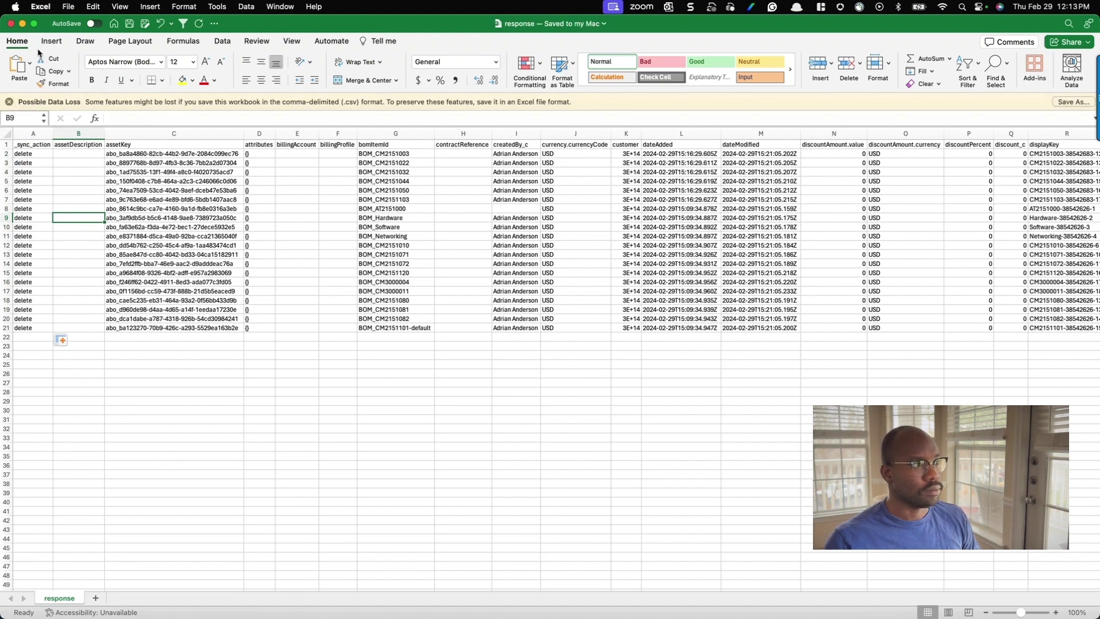
click(11, 26)
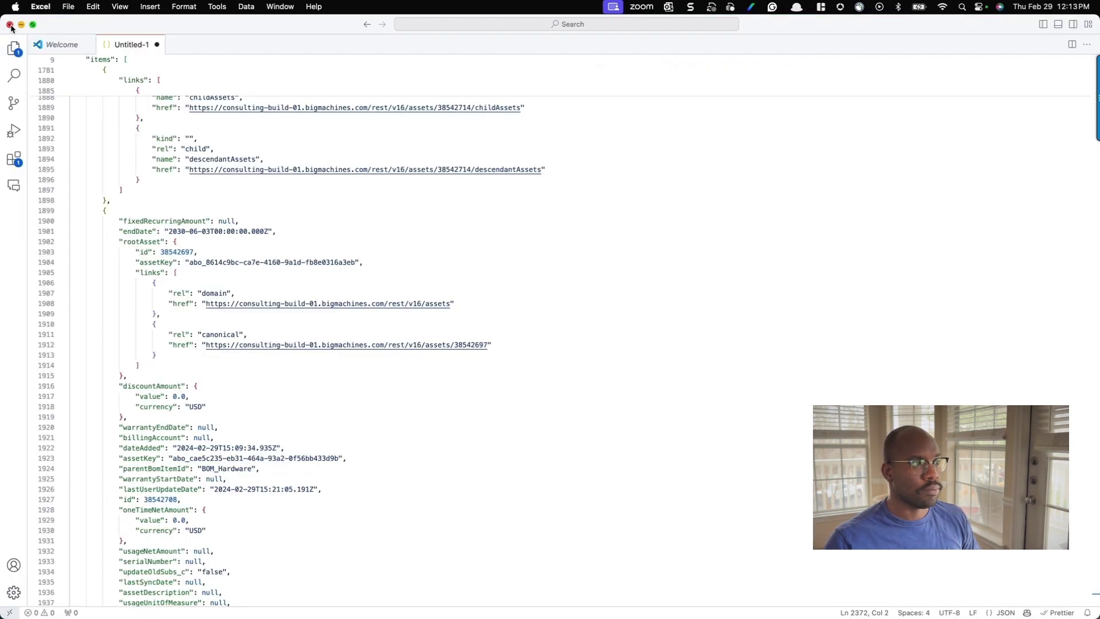
key(ctrl+Right)
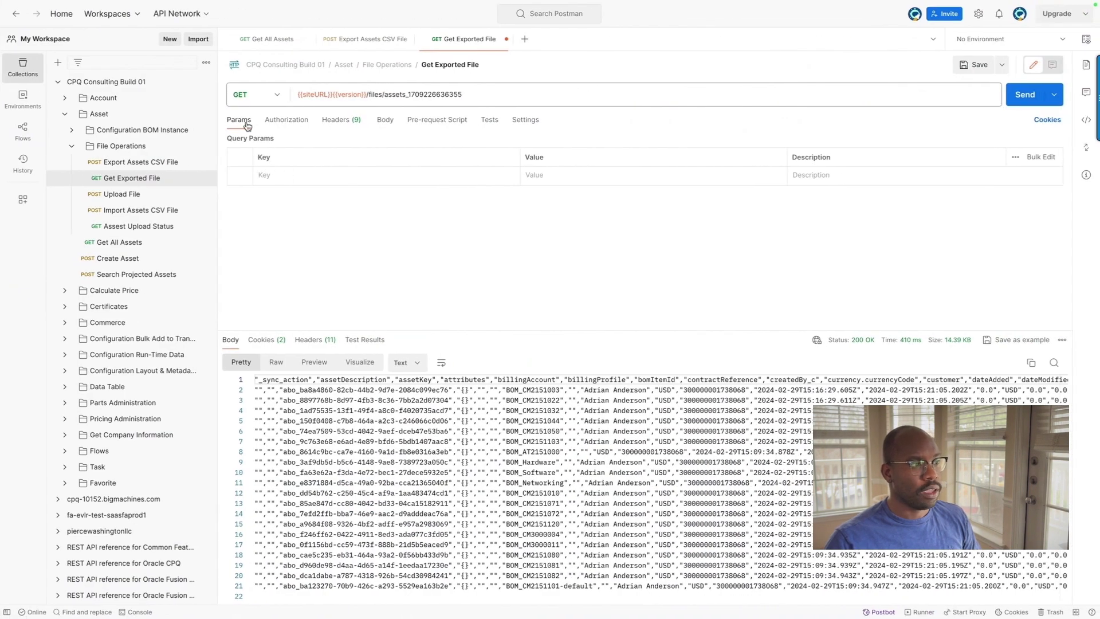
Open the Upload File request and replace its binary body file with response.csv from the desktop.
click(124, 197)
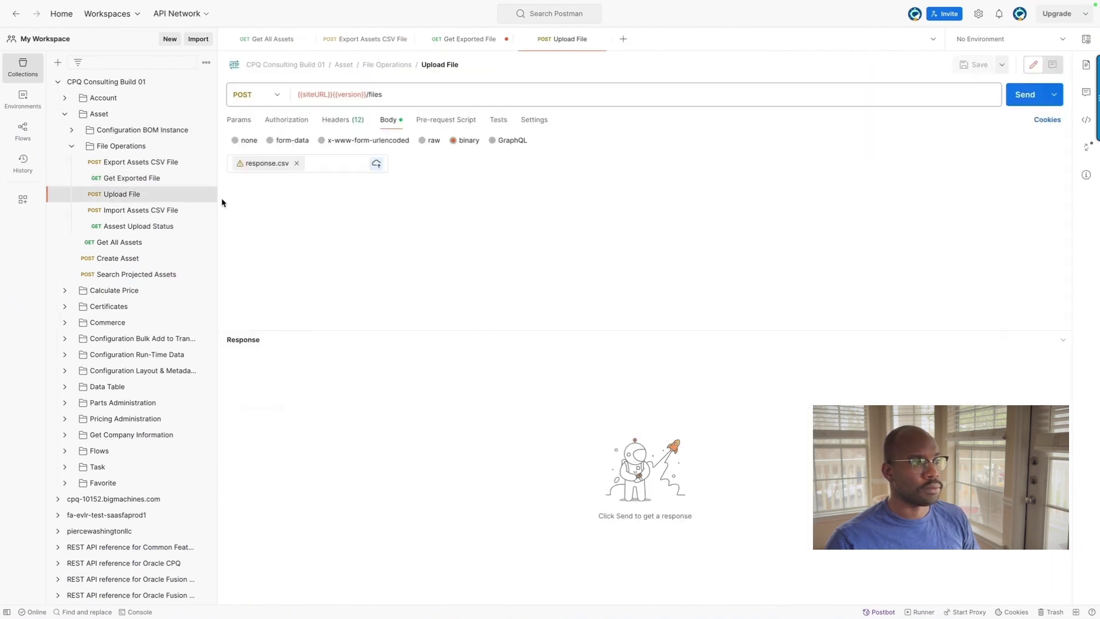
click(297, 164)
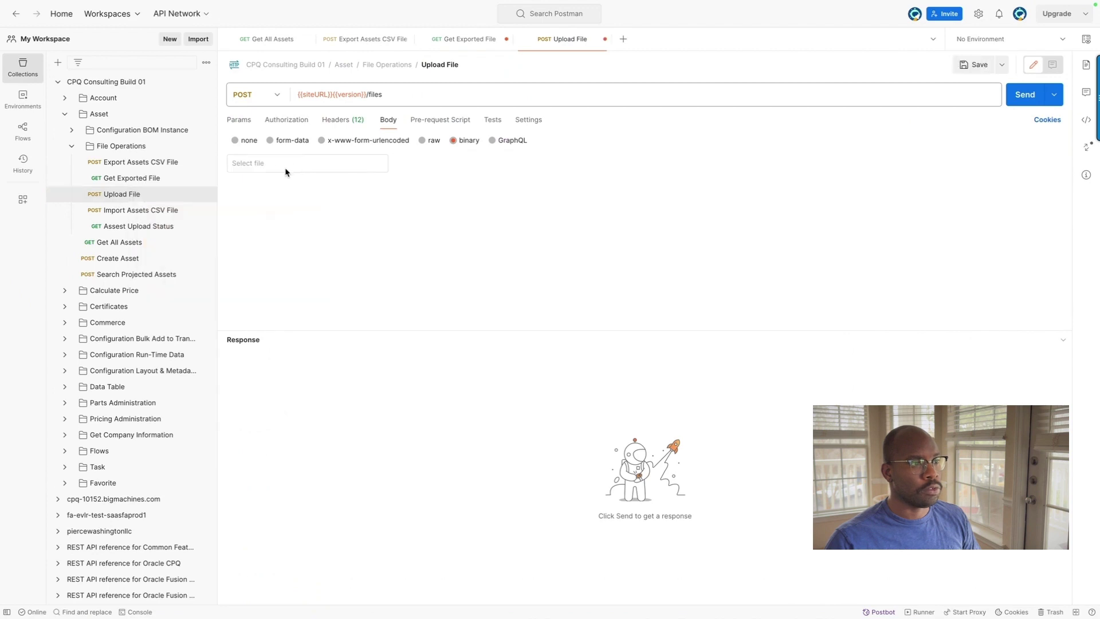
click(280, 167)
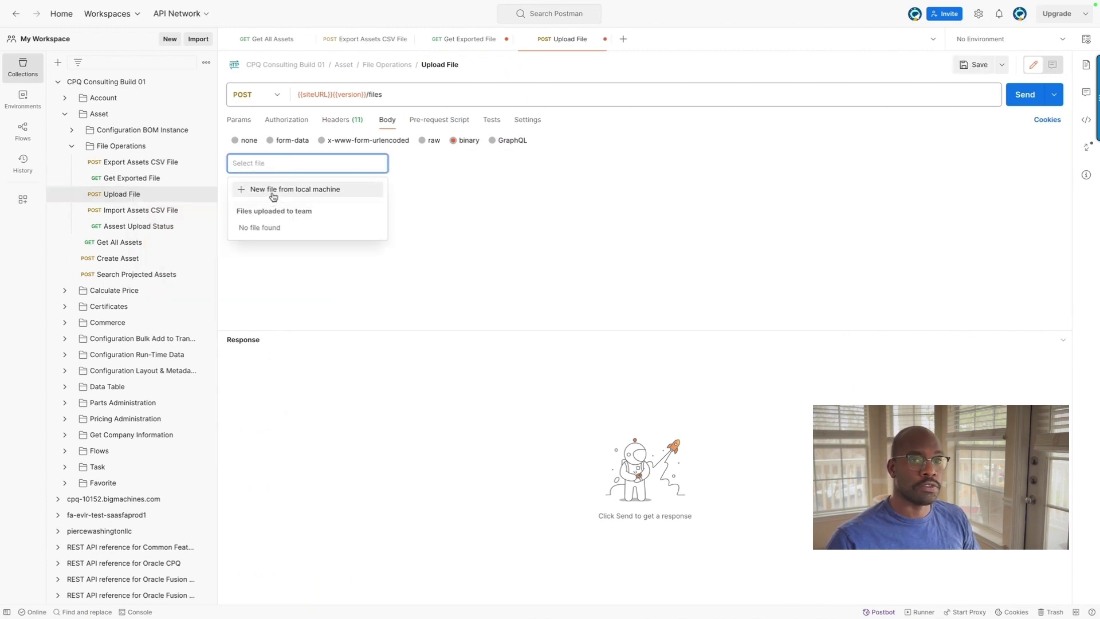
click(273, 195)
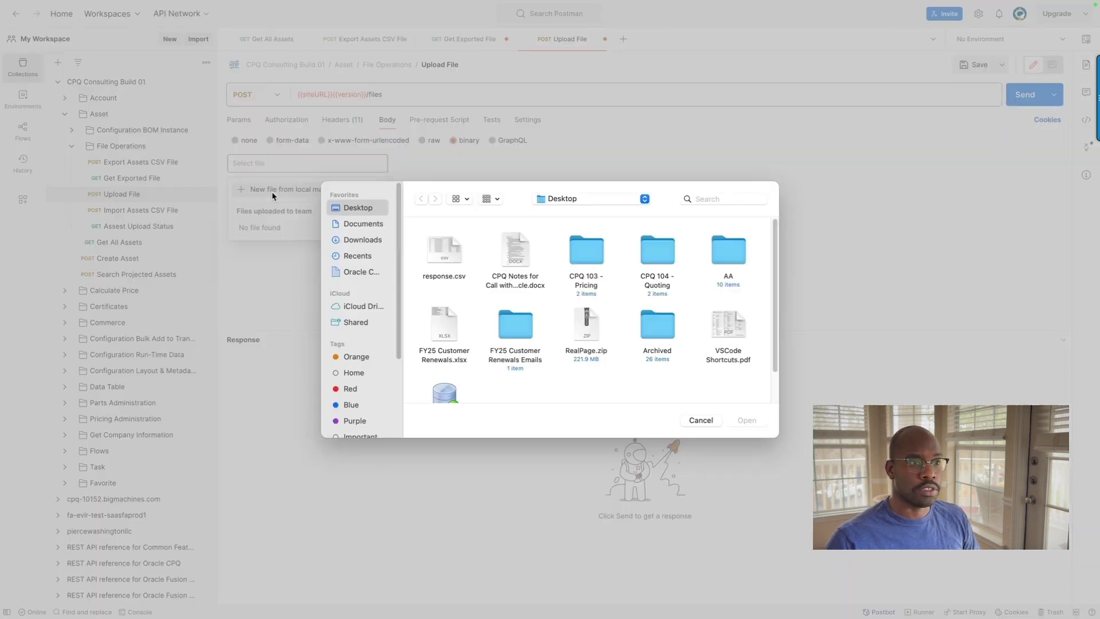
click(445, 253)
click(739, 420)
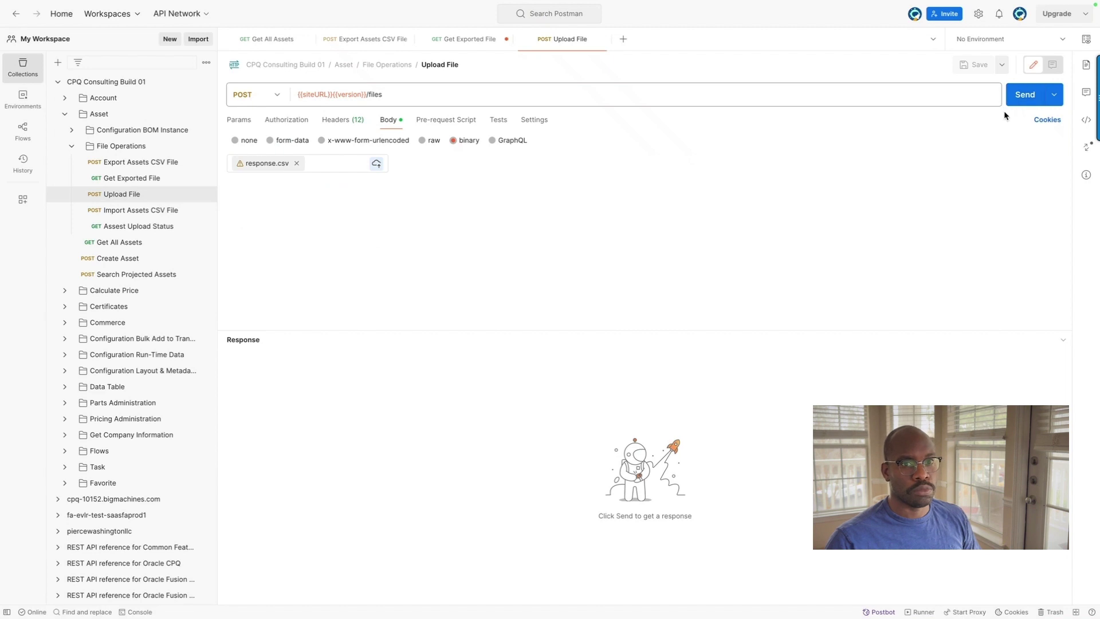
Send the Upload File request and copy the uploaded file's name from the end of the returned URL.
click(1020, 99)
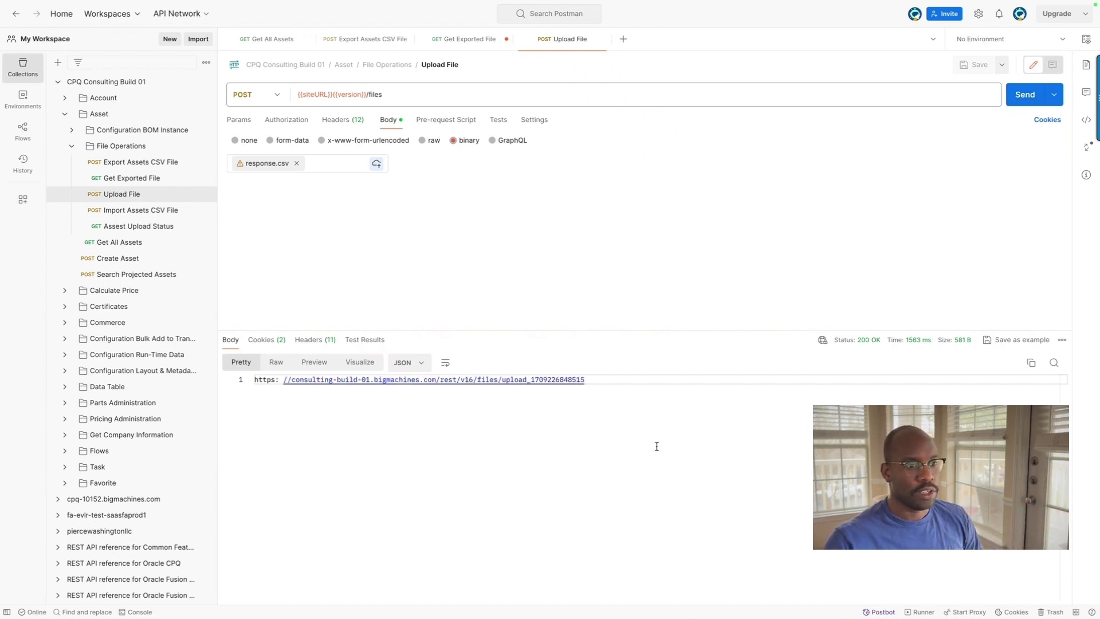
drag(589, 380, 502, 384)
key(ctrl+c)
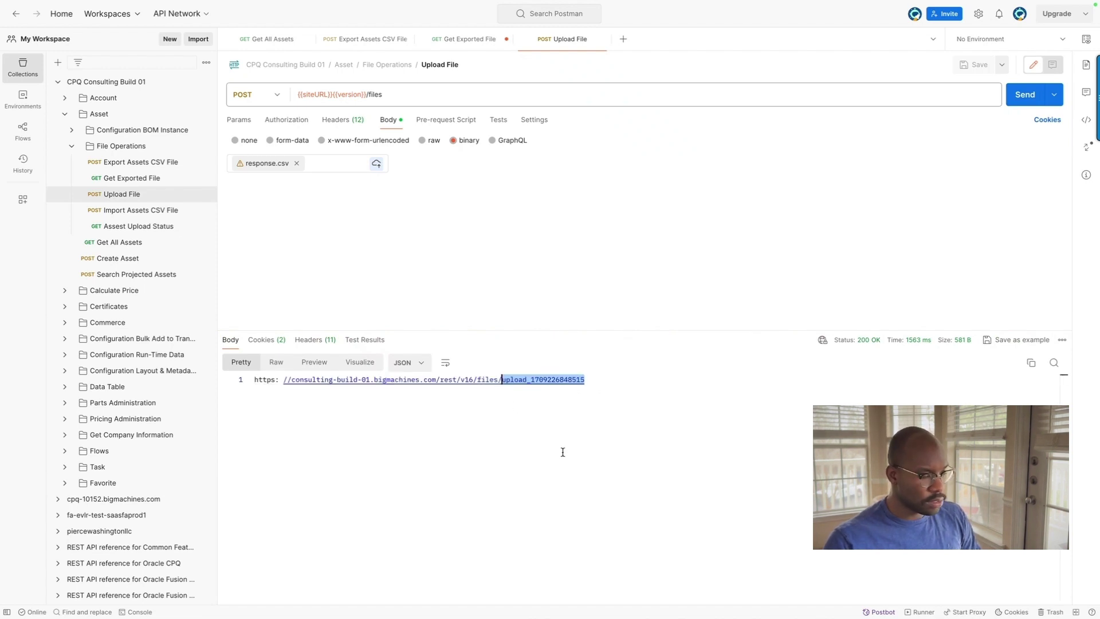
click(133, 212)
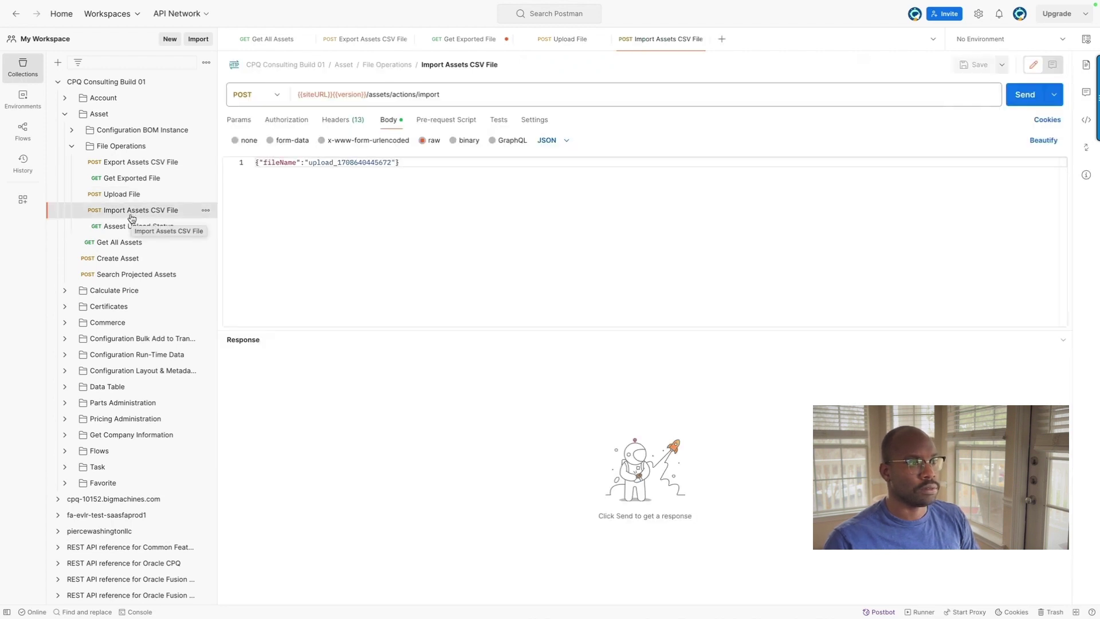
double_click(345, 163)
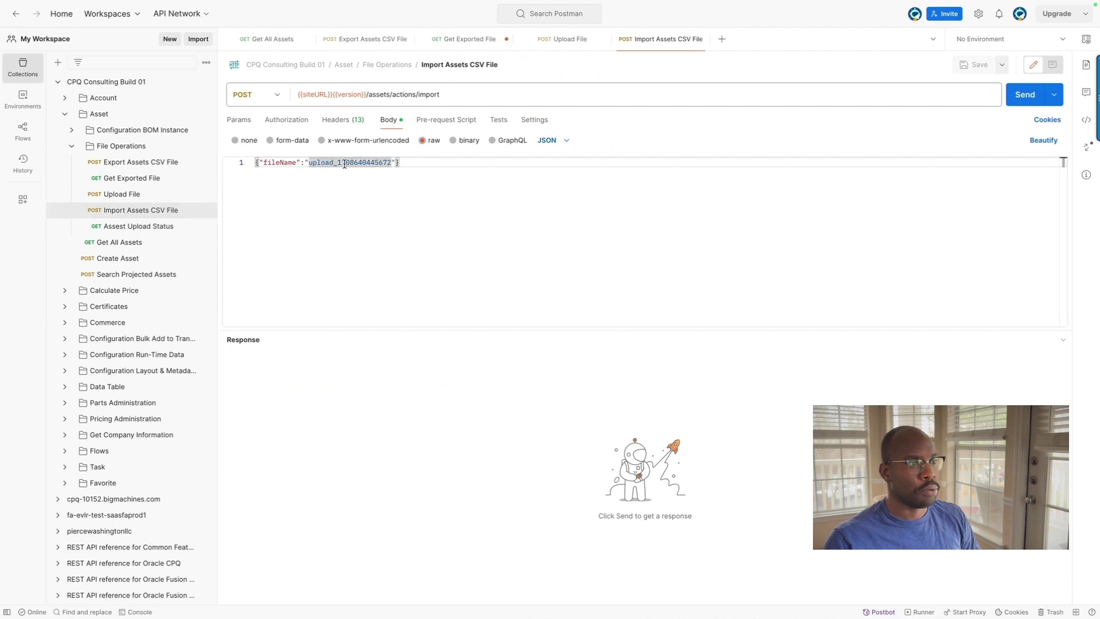
click(345, 163)
key(ctrl+v)
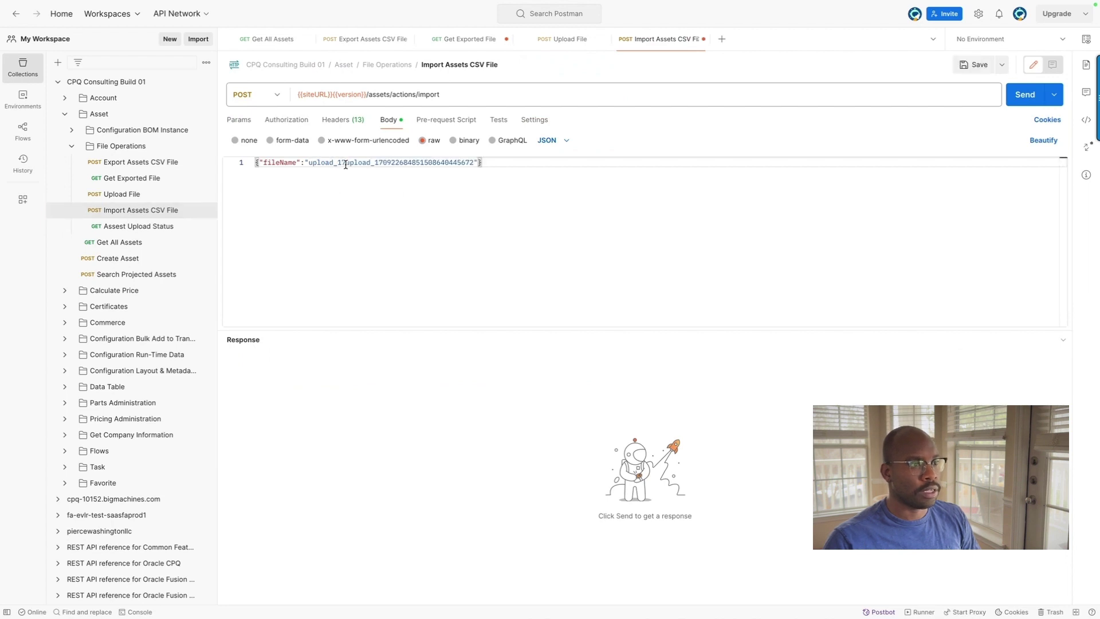
double_click(424, 163)
key(ctrl+v)
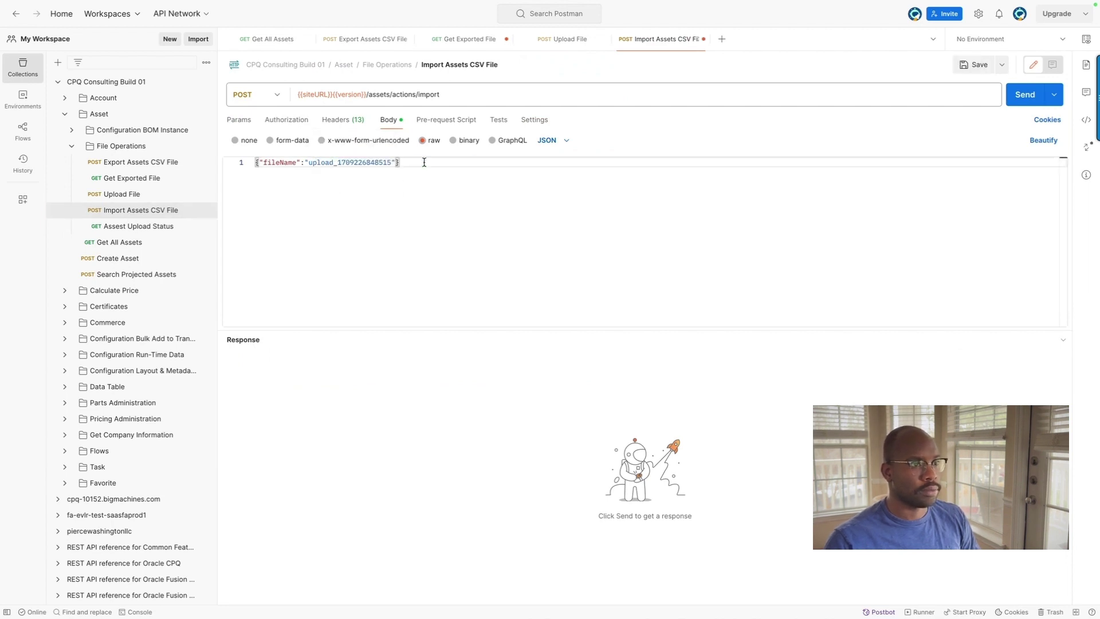
text(")
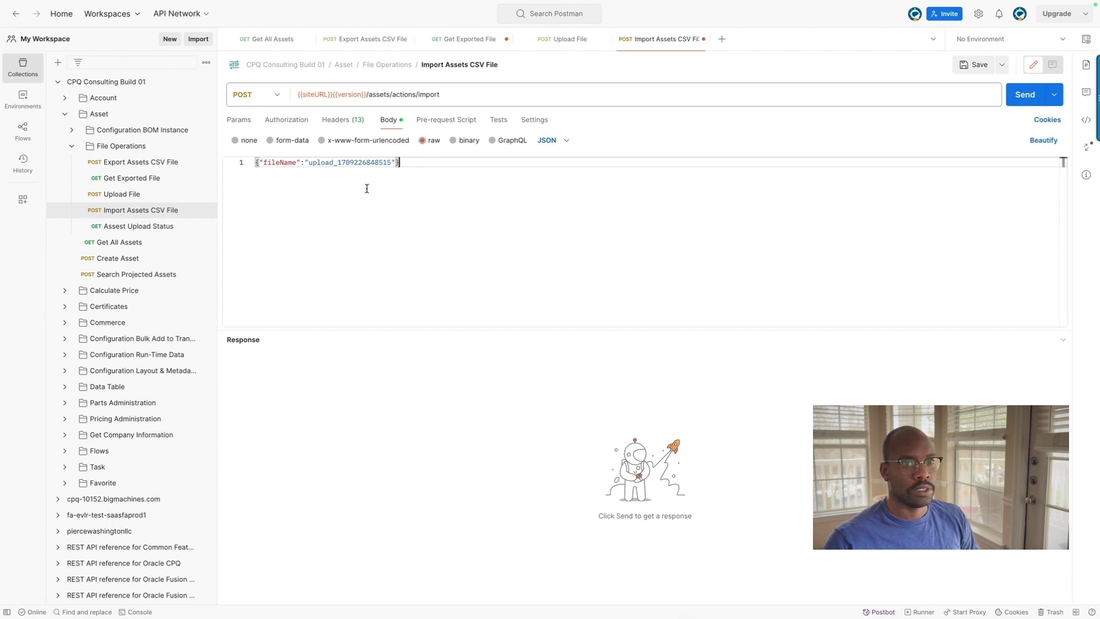
Send the import request and copy the task ID with its status suffix from the related link.
click(1025, 95)
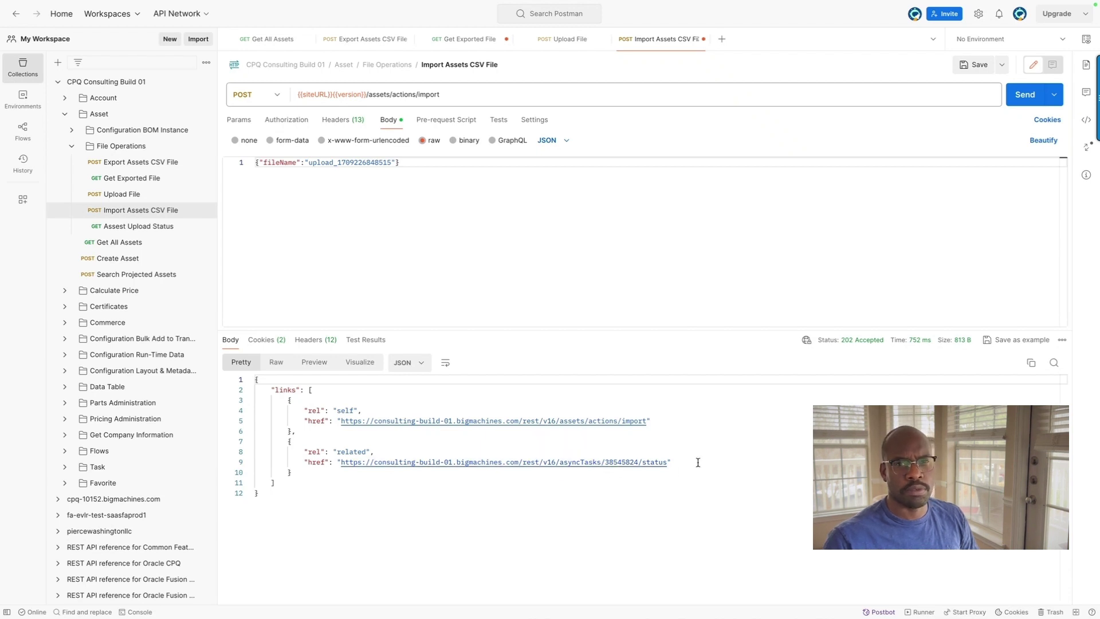
drag(679, 462, 605, 465)
key(super+c)
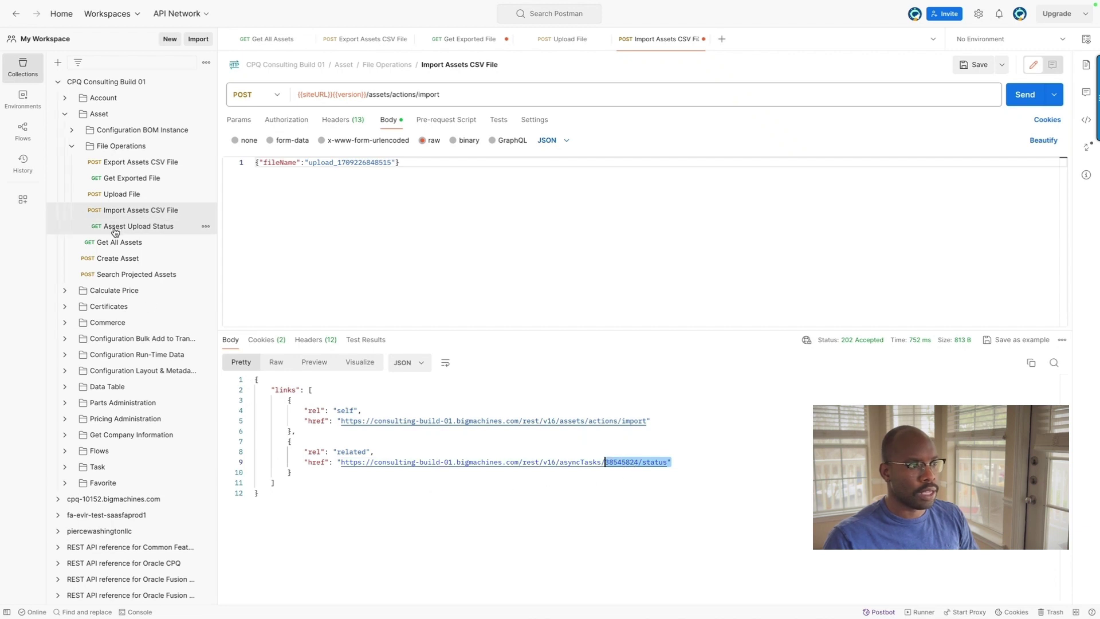
Open the Assest Upload Status request and change the end of its URL to asyncTasks/38545824/status.
click(134, 231)
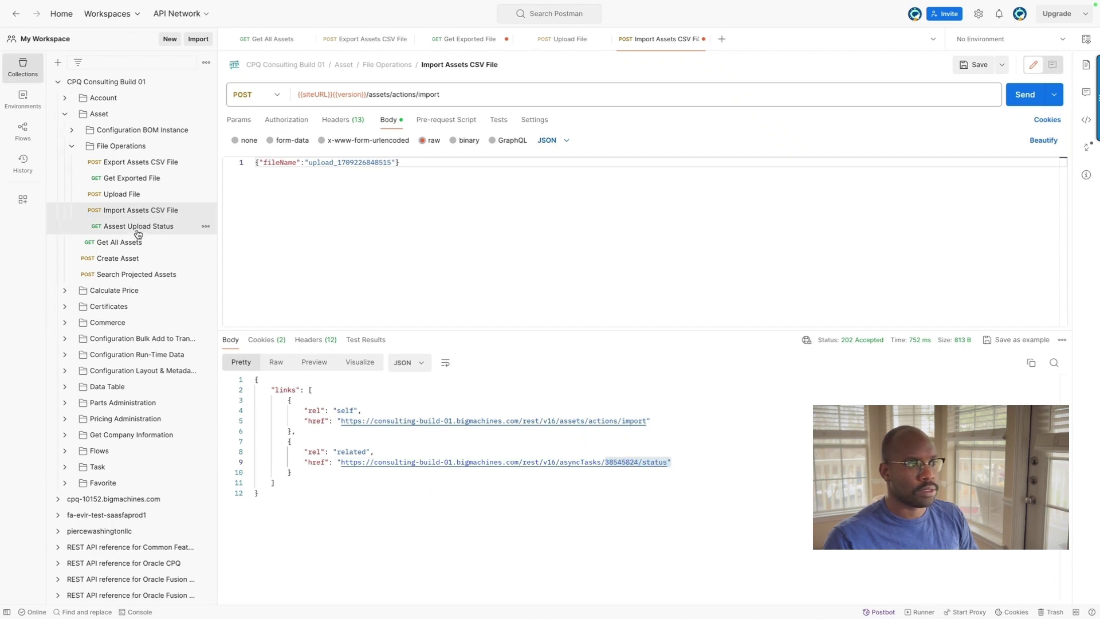
click(135, 230)
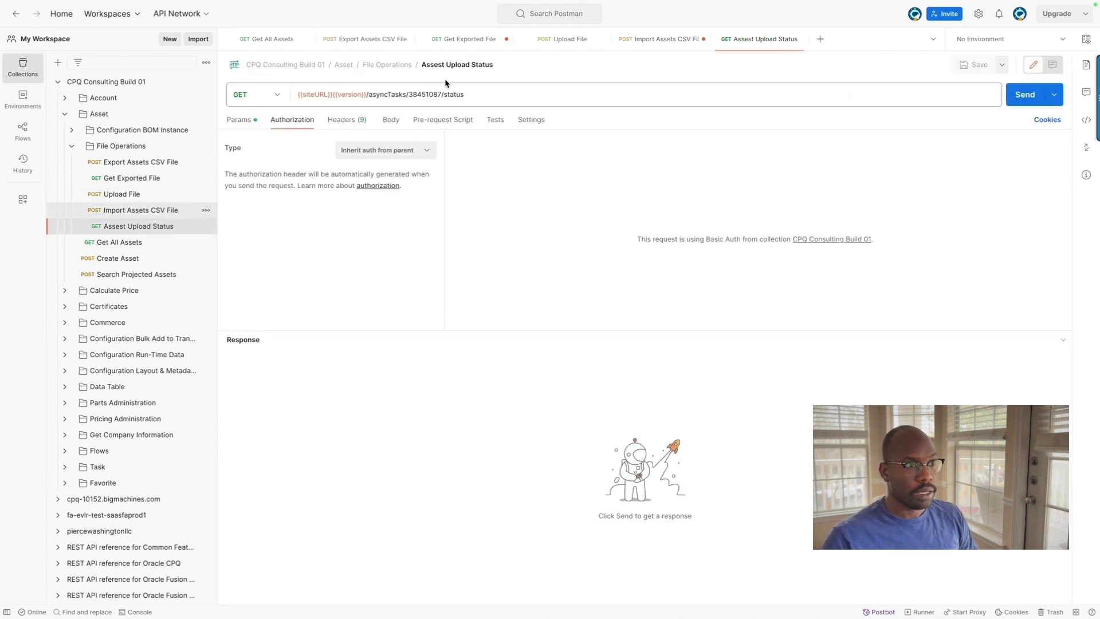
drag(408, 94, 464, 94)
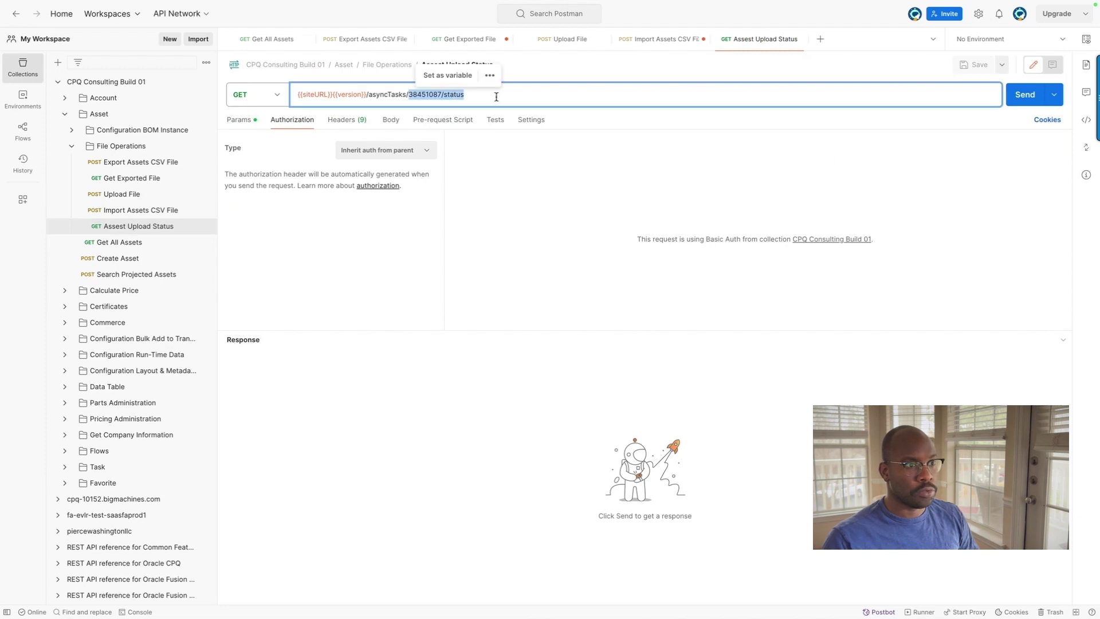
key(super+v)
key(BackSpace)
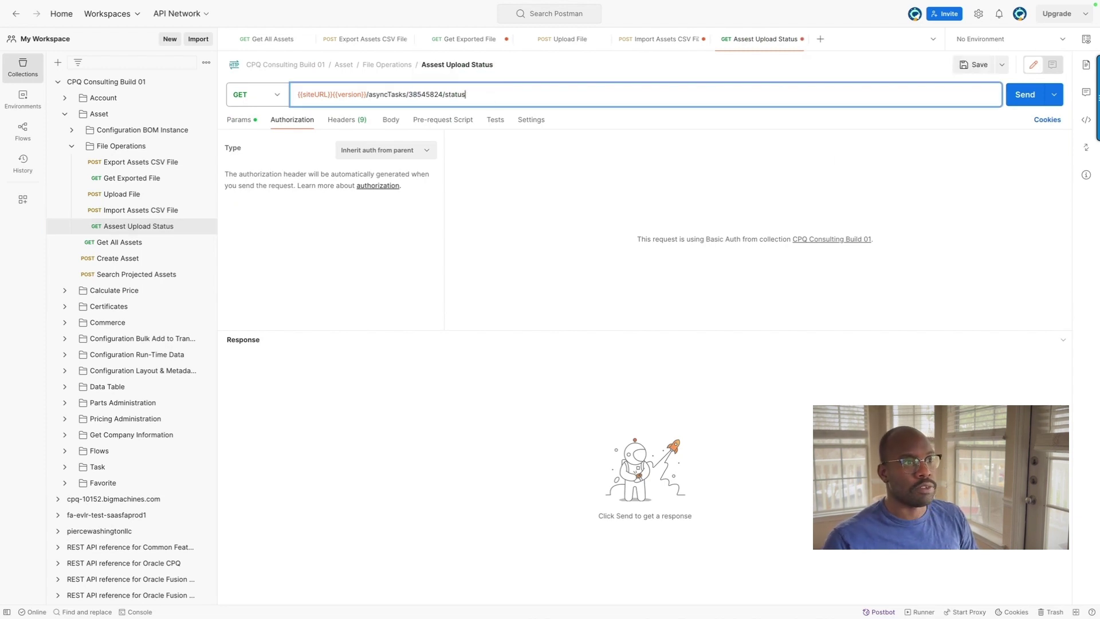
Send the status request for the import task and check the progress value in the response.
double_click(427, 95)
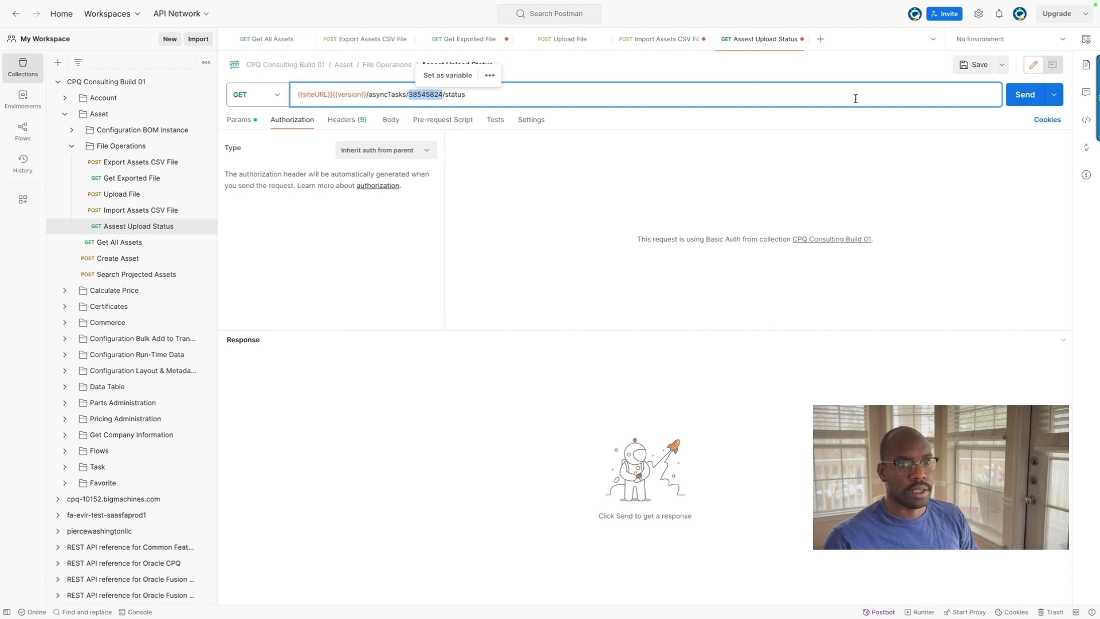
click(1028, 101)
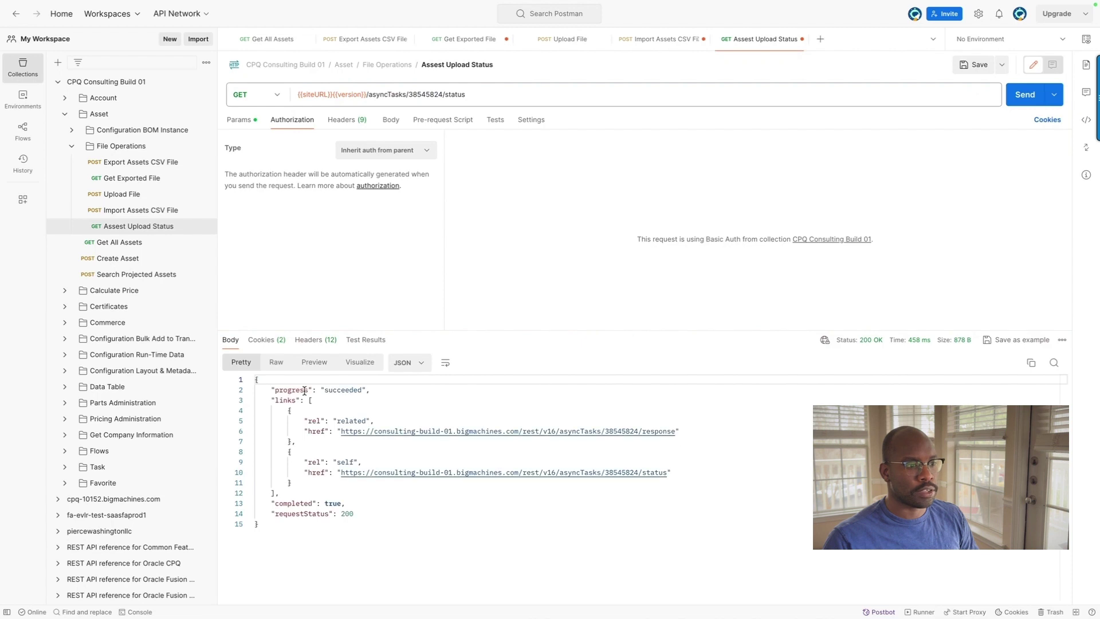
double_click(340, 390)
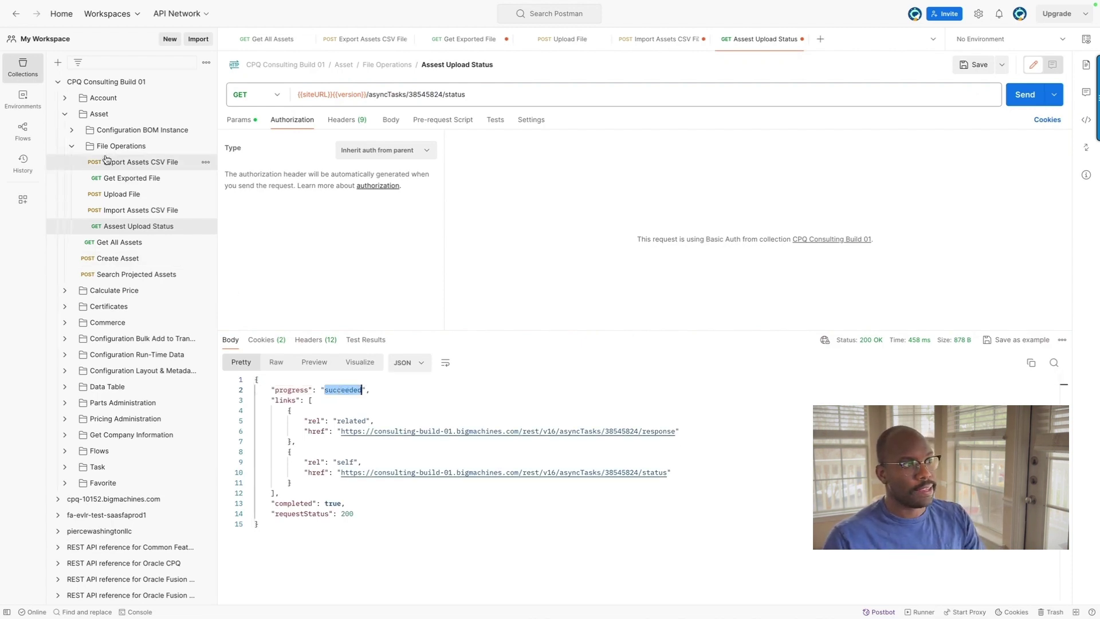
Collapse the File Operations folder, resend the Get All Assets request and examine the items array in its response.
click(69, 147)
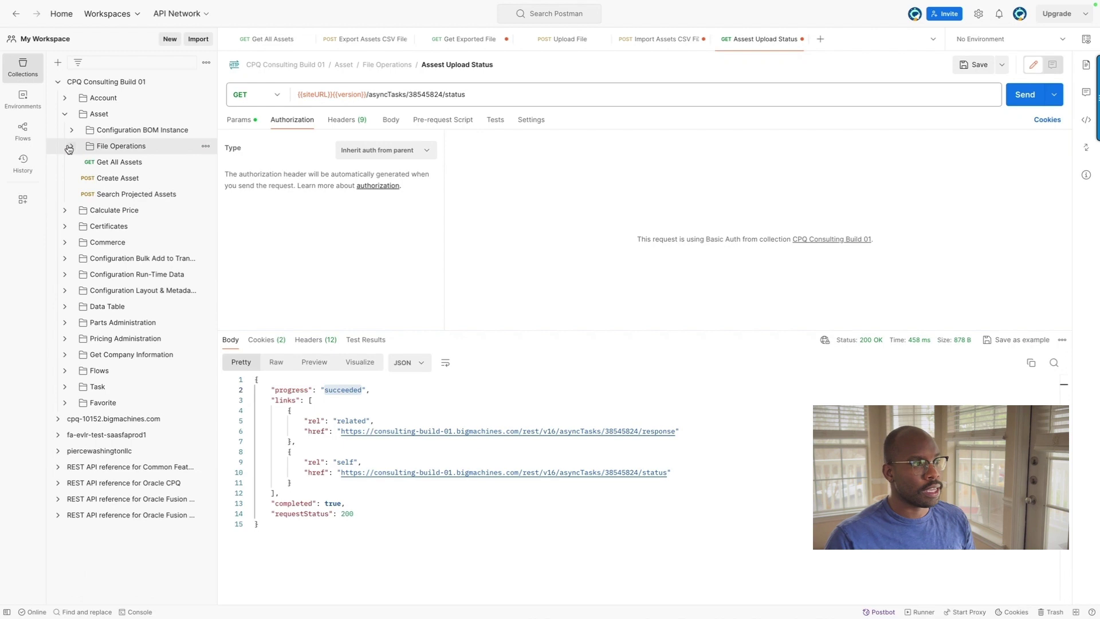
click(118, 163)
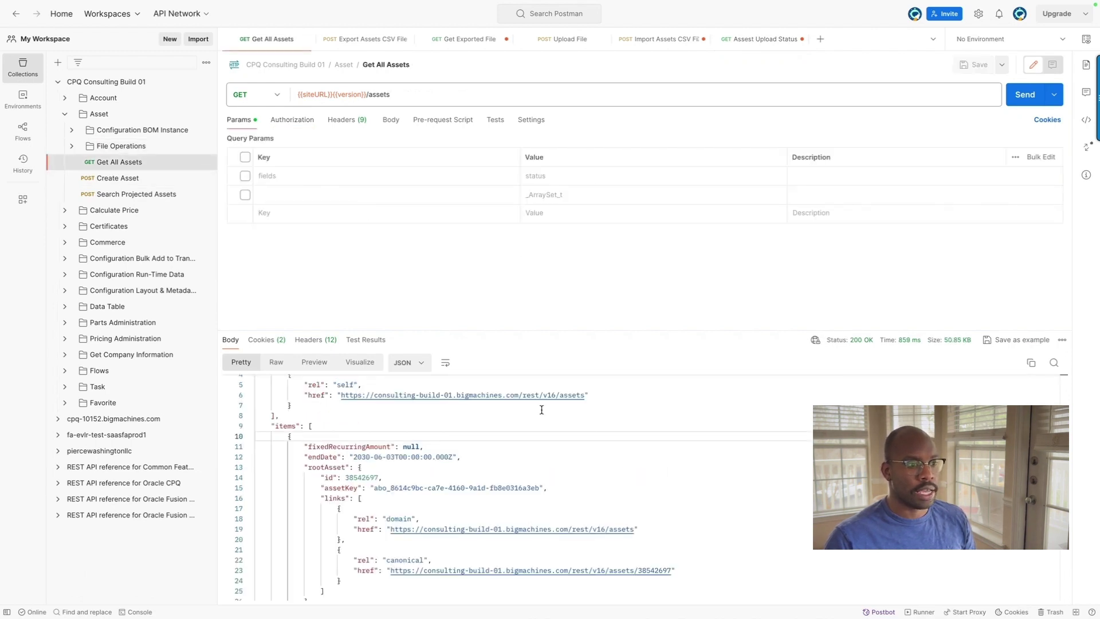
click(1023, 92)
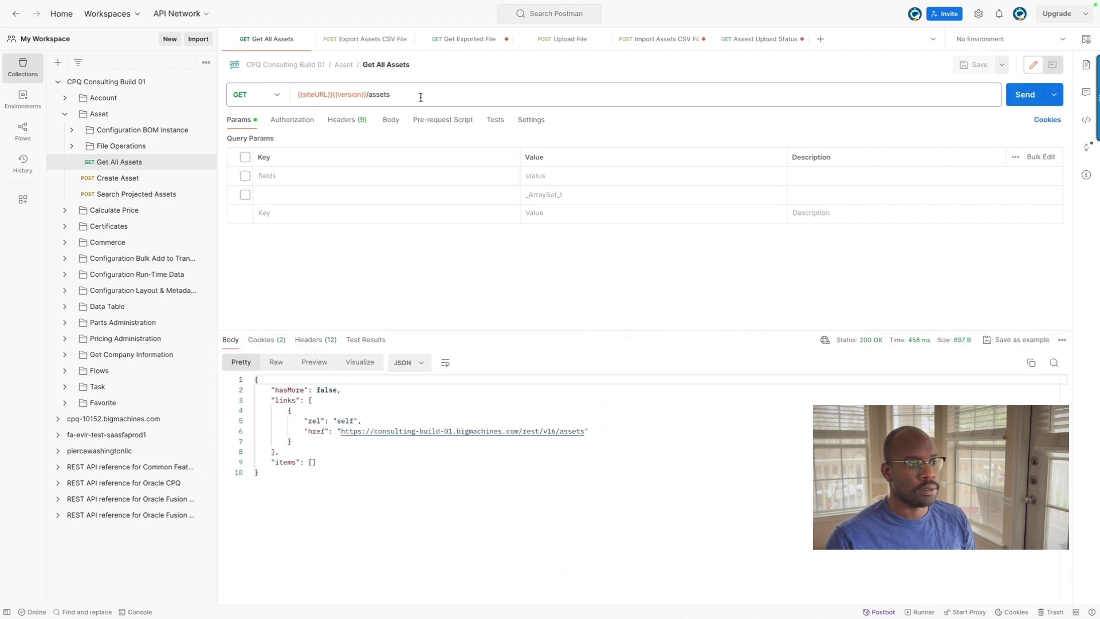
click(318, 463)
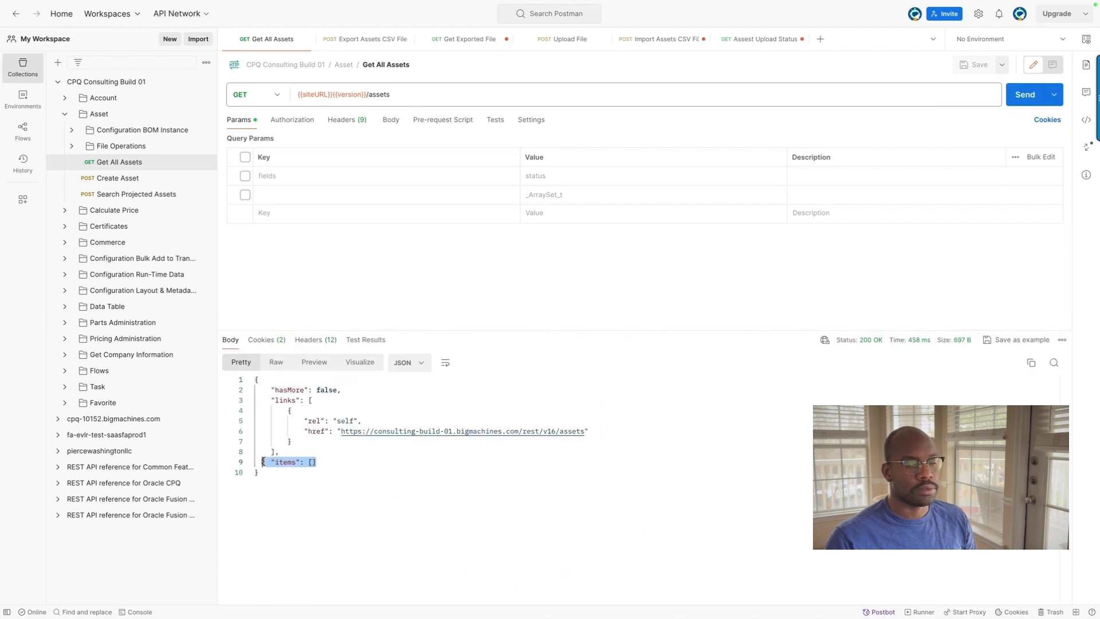